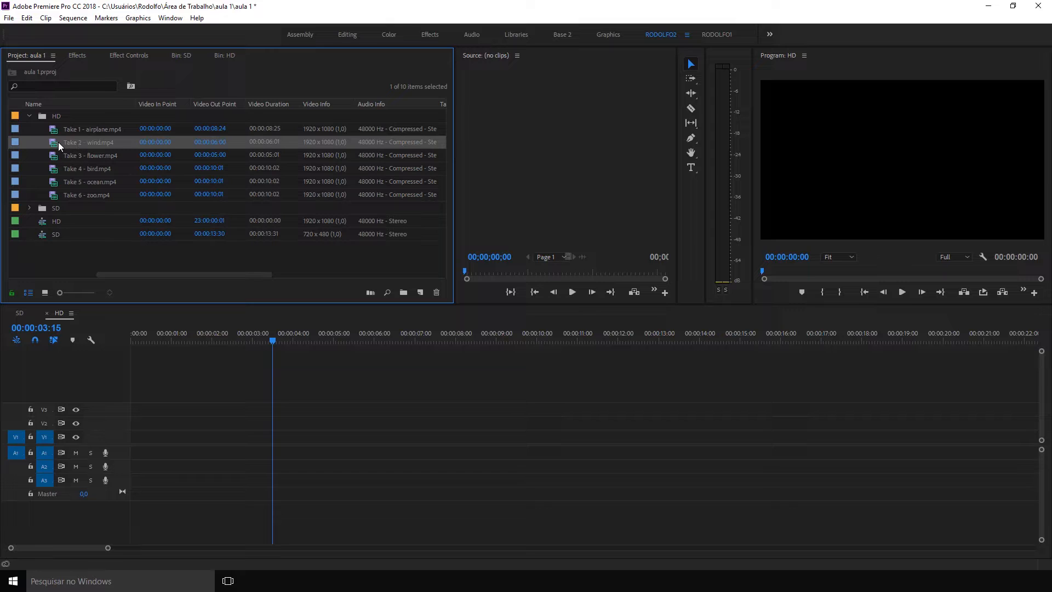
Open Take 2 - wind.mp4 in the Source Monitor, scrub to about 00:00:02:04, and widen the monitor over the Project panel.
double_click(57, 143)
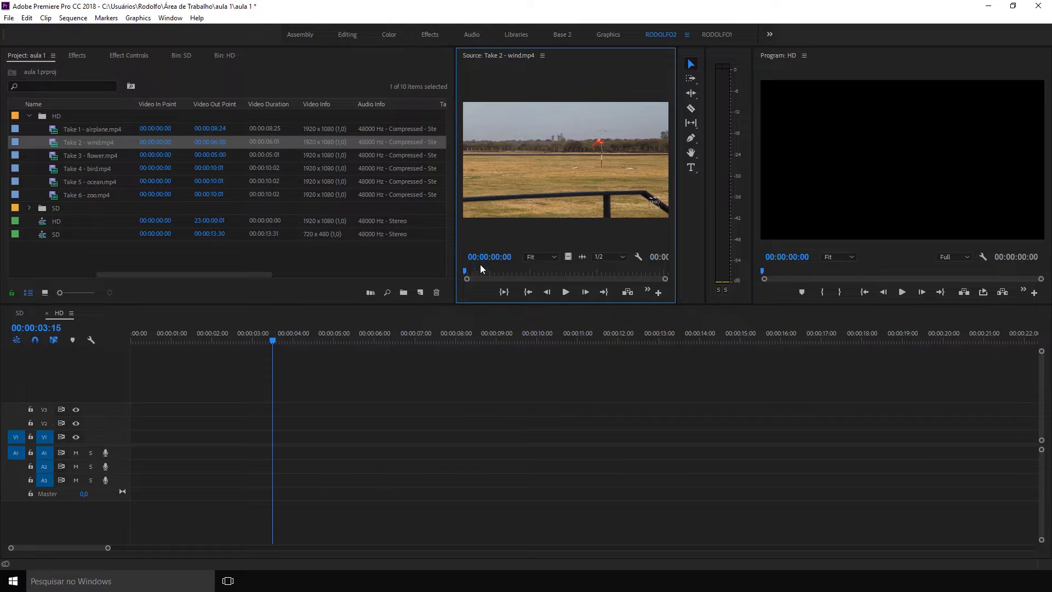
left_click_drag(480, 269, 535, 272)
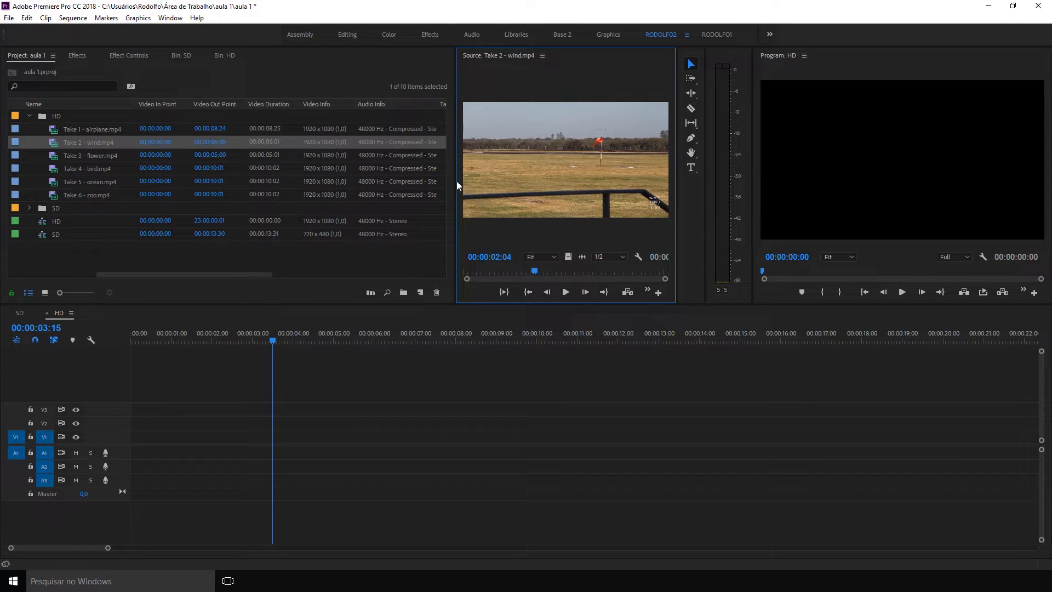
left_click_drag(458, 186, 236, 206)
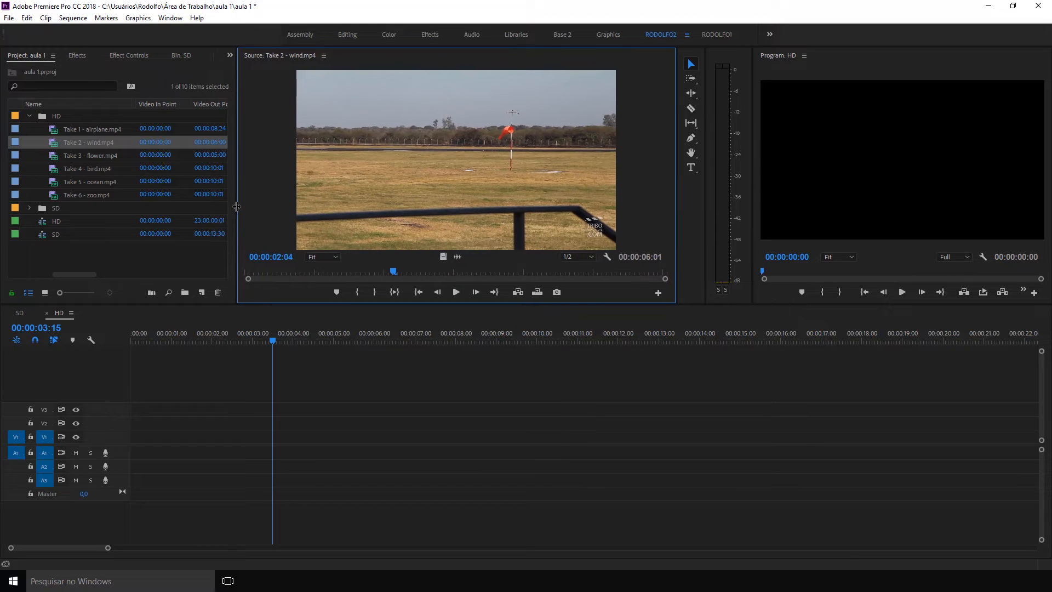
Scrub the wind clip back to about 00:00:00:21 and preview it by playing and pausing several times.
left_click_drag(385, 271, 294, 272)
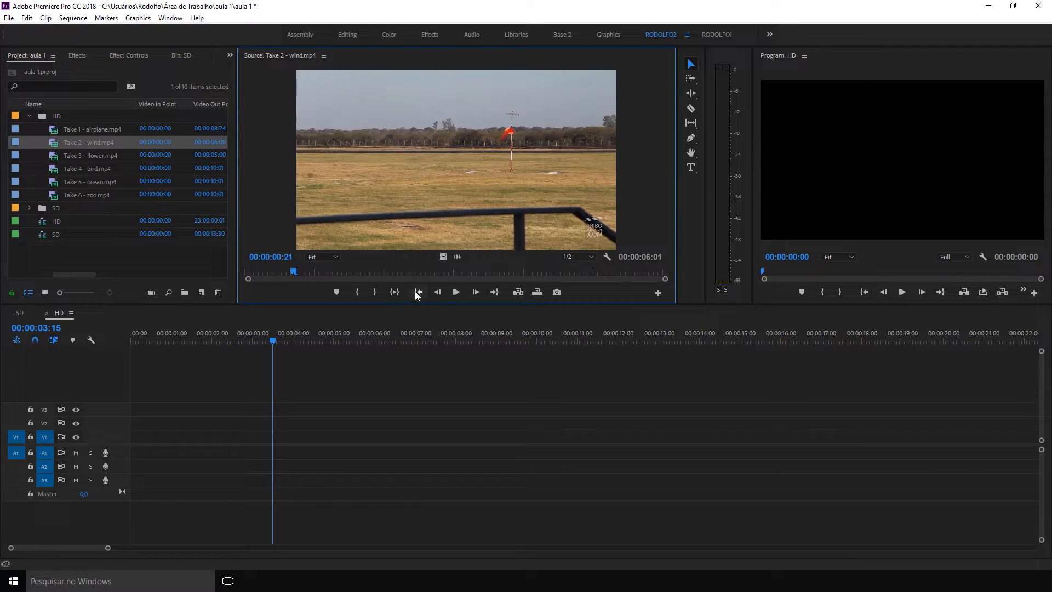
left_click(456, 292)
left_click(456, 292)
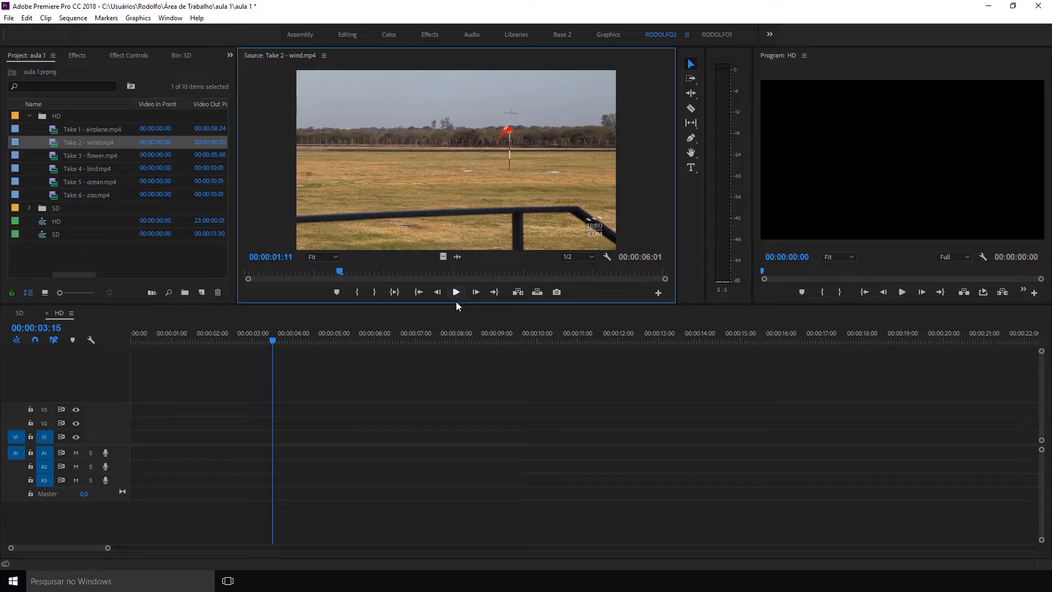
key("space")
key("space")
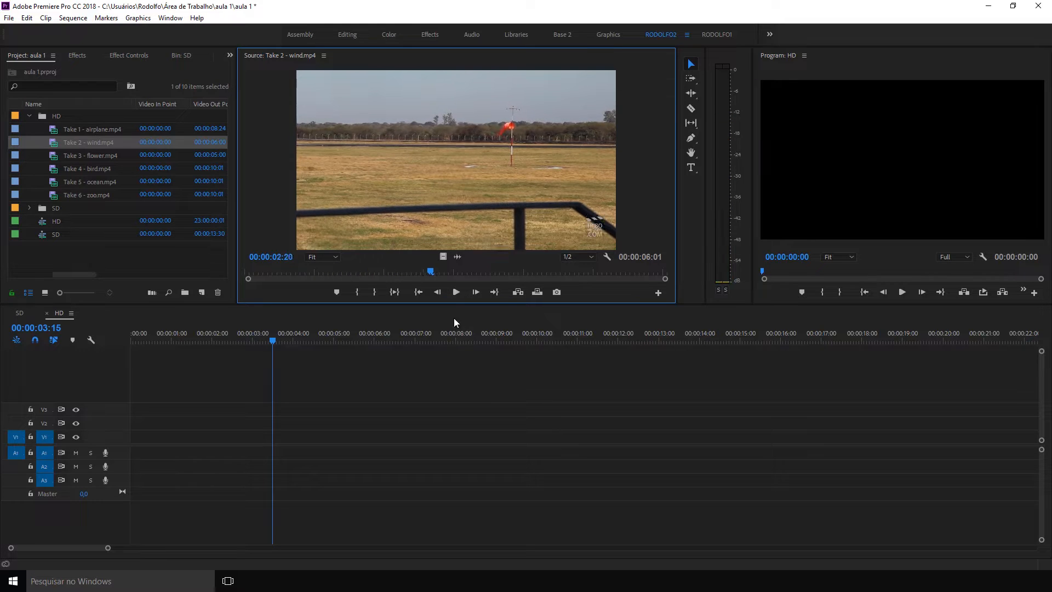
key("space")
left_click(456, 293)
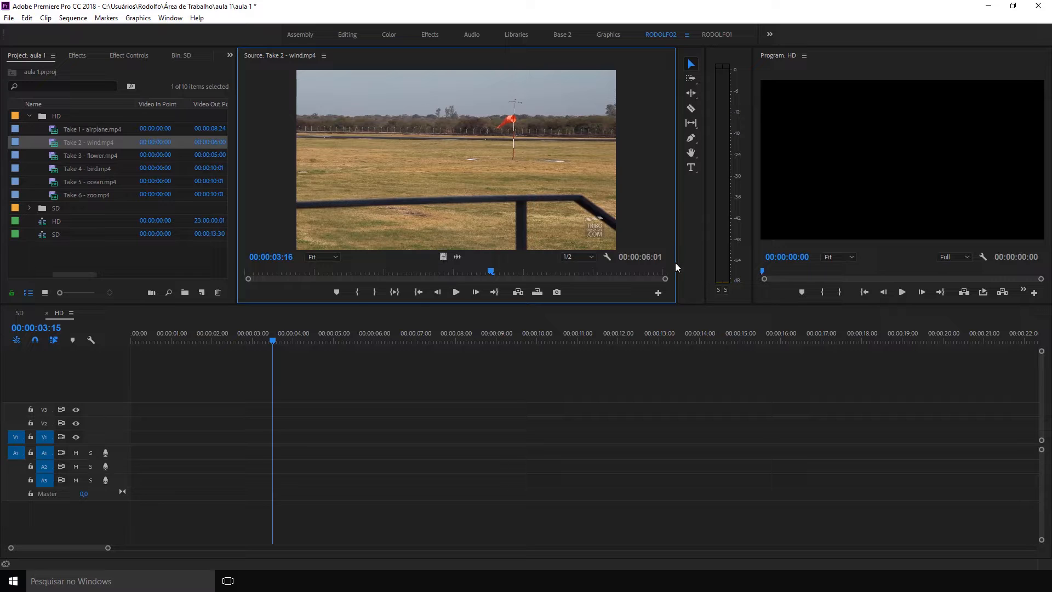
Set the Source Monitor's playback resolution to Full and scrub the wind clip to about 00:00:02:15.
left_click(580, 259)
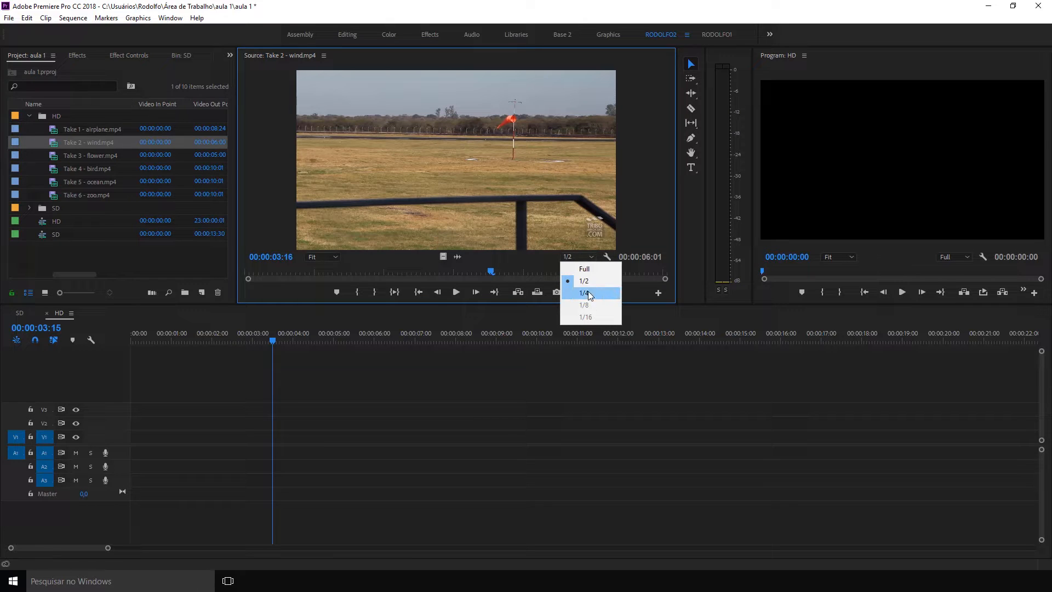
left_click(590, 270)
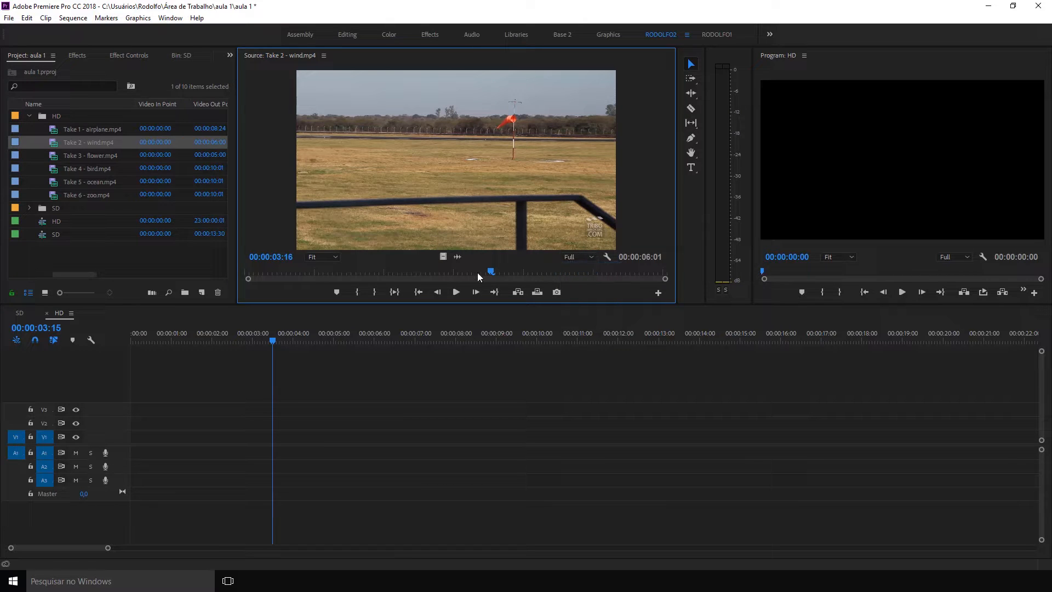
left_click_drag(478, 273, 420, 271)
Zoom the Source Monitor view to 100% and bring the red windsock into frame.
left_click(321, 258)
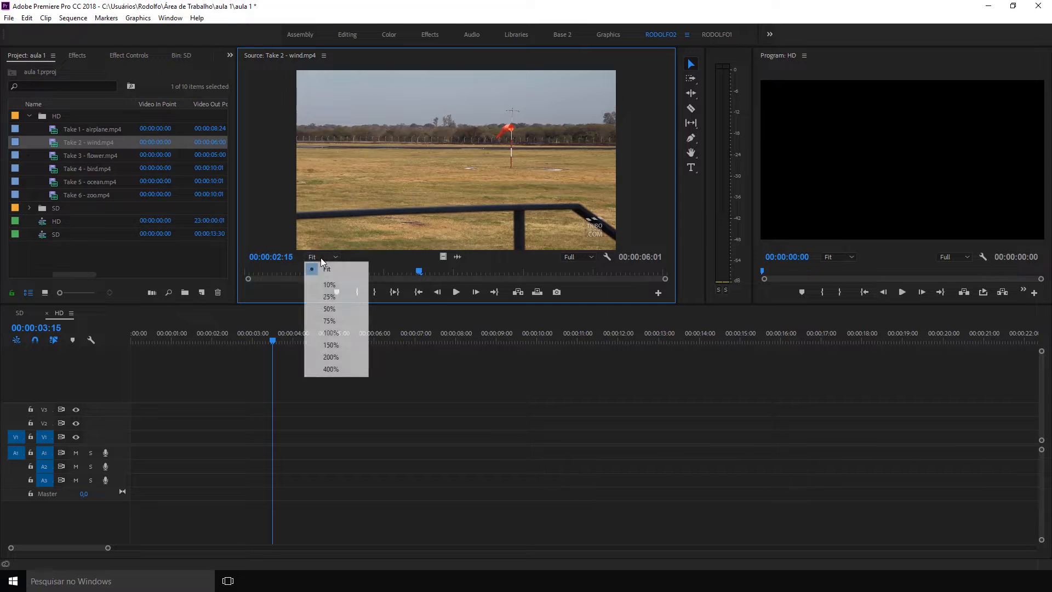
left_click(336, 333)
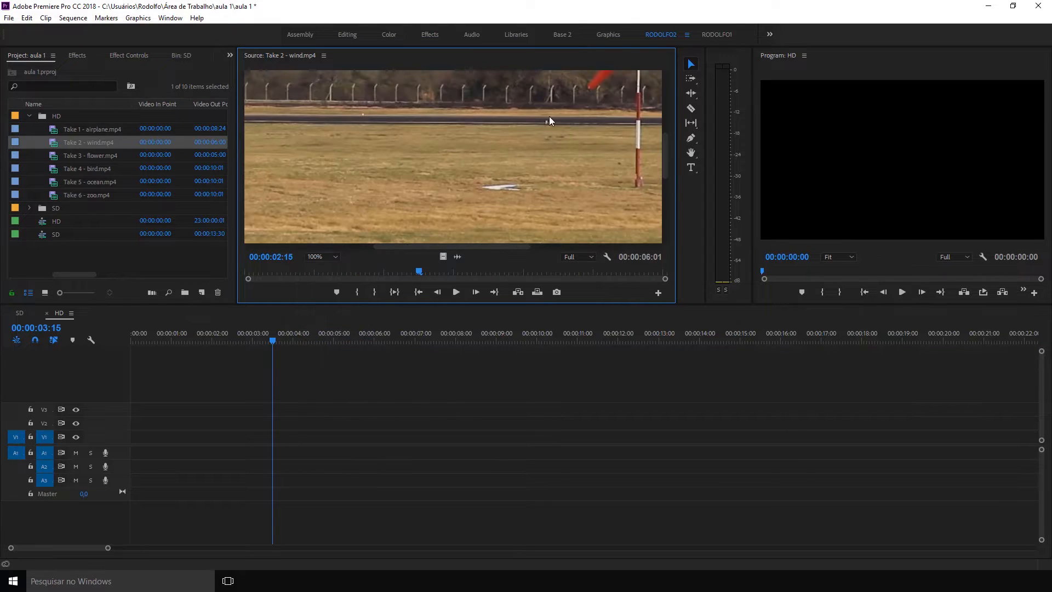
left_click_drag(668, 149, 670, 130)
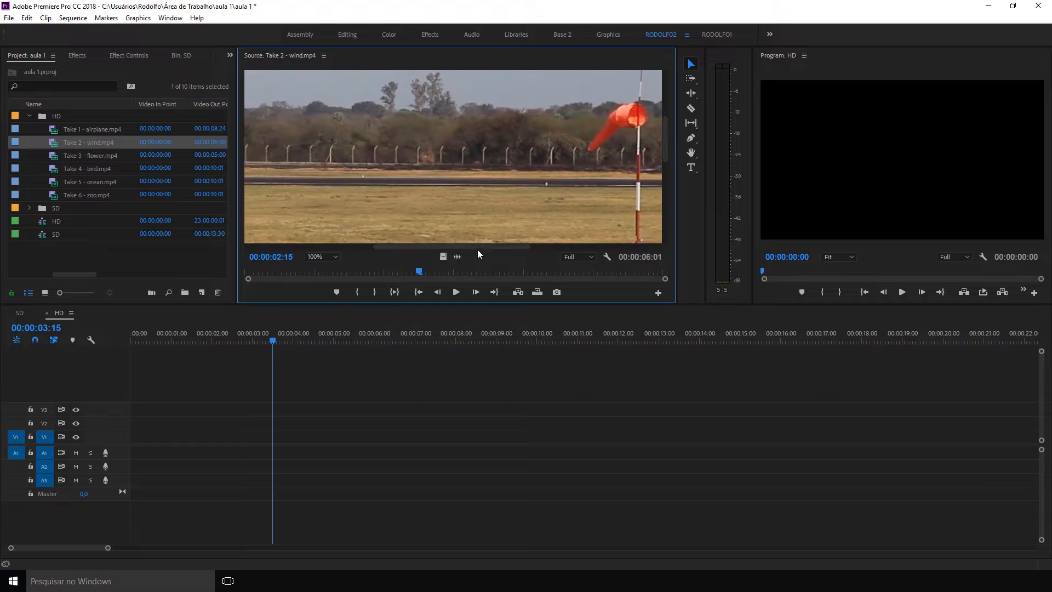
left_click_drag(493, 249, 513, 246)
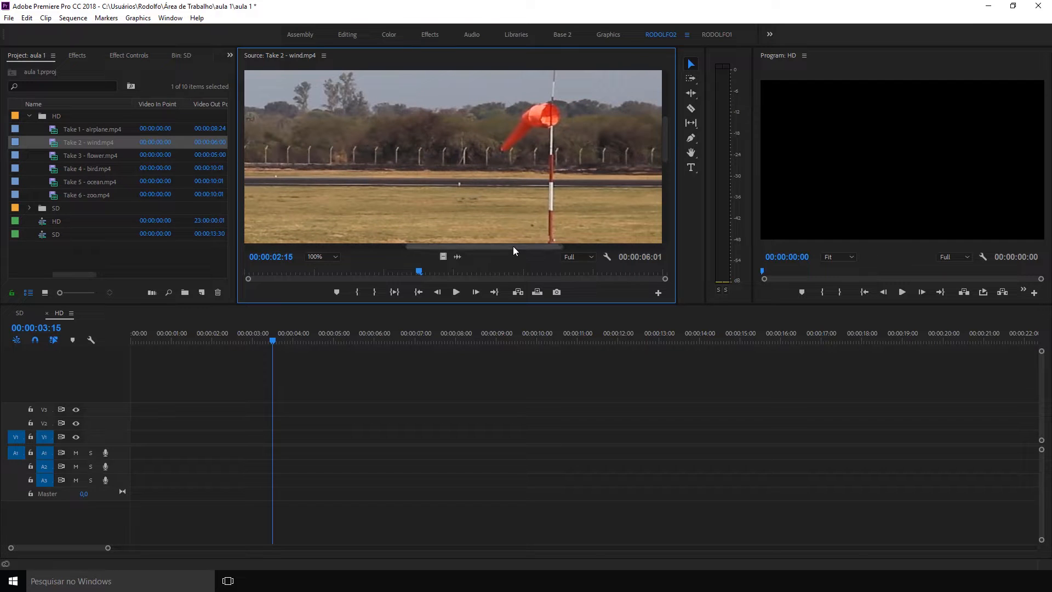
Compare source image quality by switching the playback resolution to 1/4 and back to Full.
left_click(579, 257)
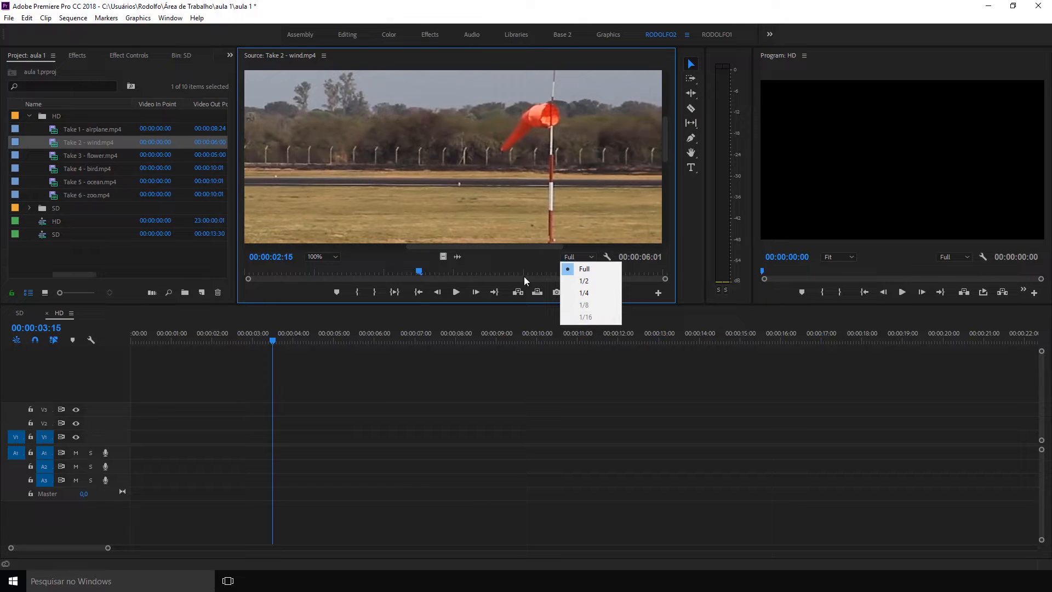
left_click(541, 245)
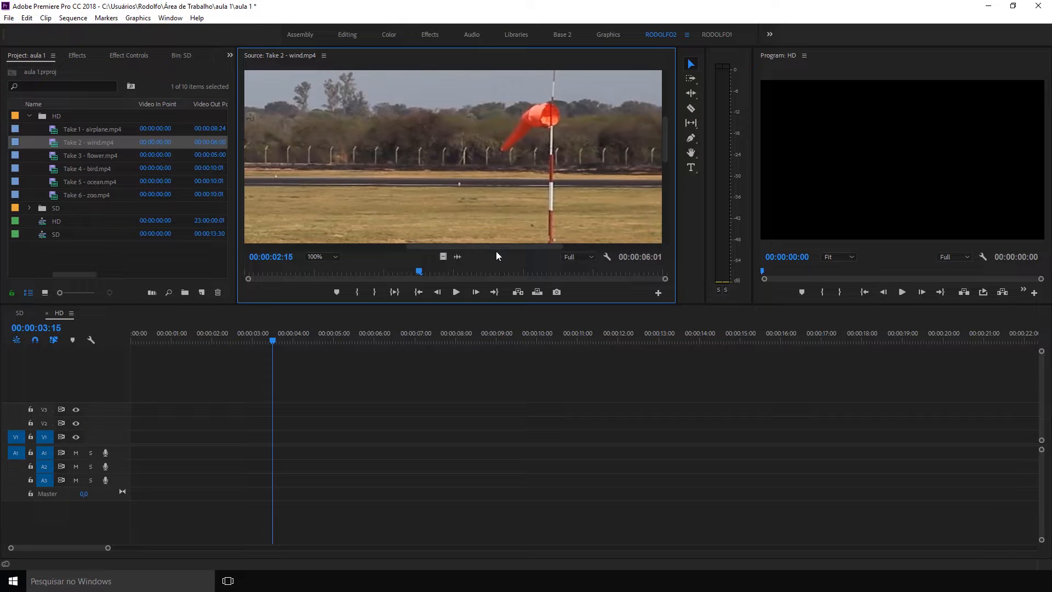
left_click(569, 259)
left_click(594, 294)
left_click(578, 257)
left_click(585, 269)
Try the Source Monitor zoom levels 200% and 50%, and set the zoom to Fit.
left_click(317, 258)
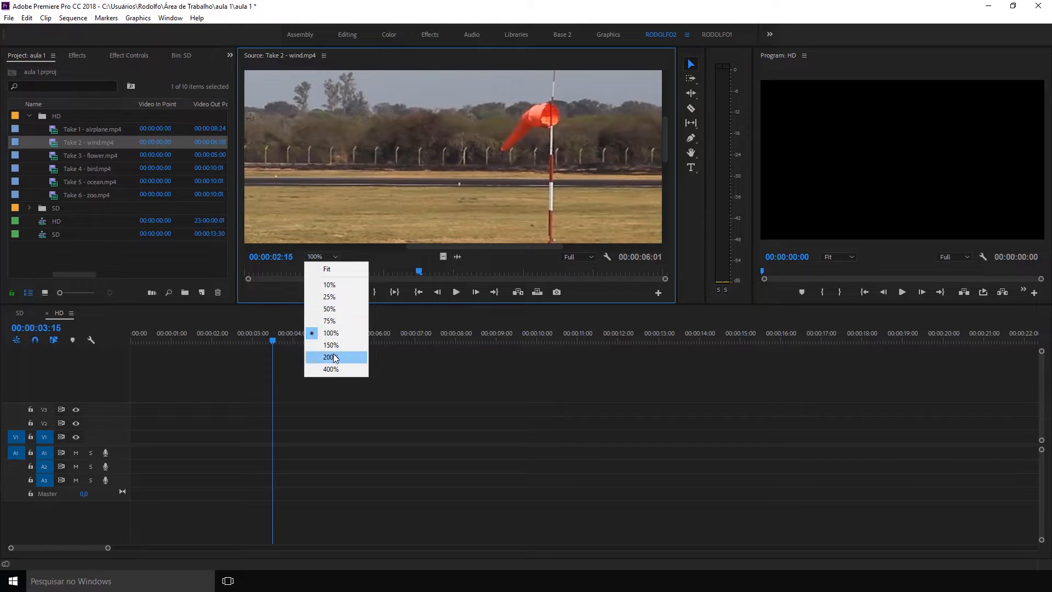
left_click(334, 357)
left_click(324, 256)
left_click(330, 308)
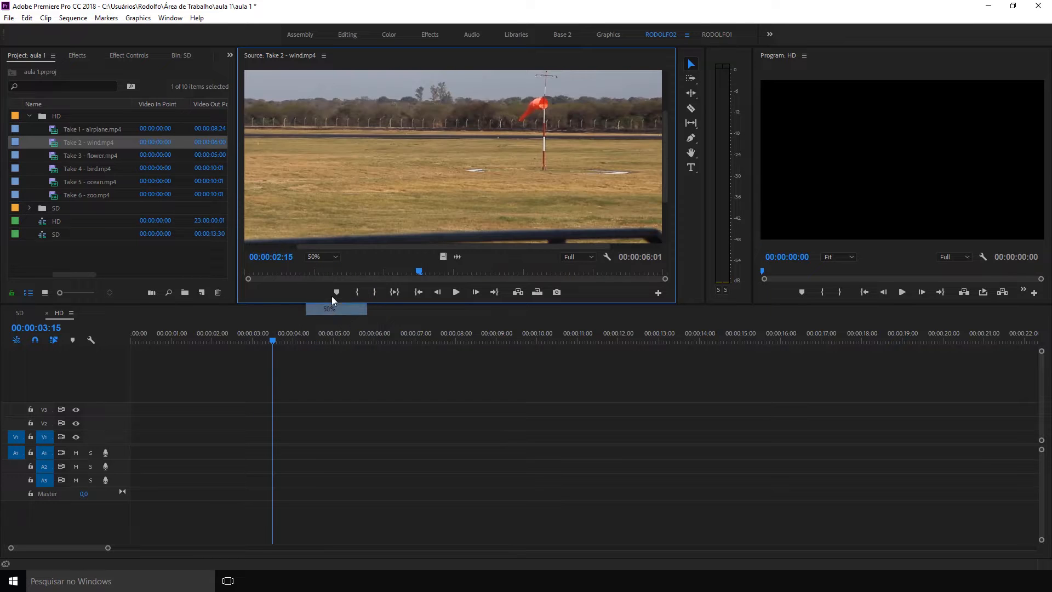
left_click(324, 257)
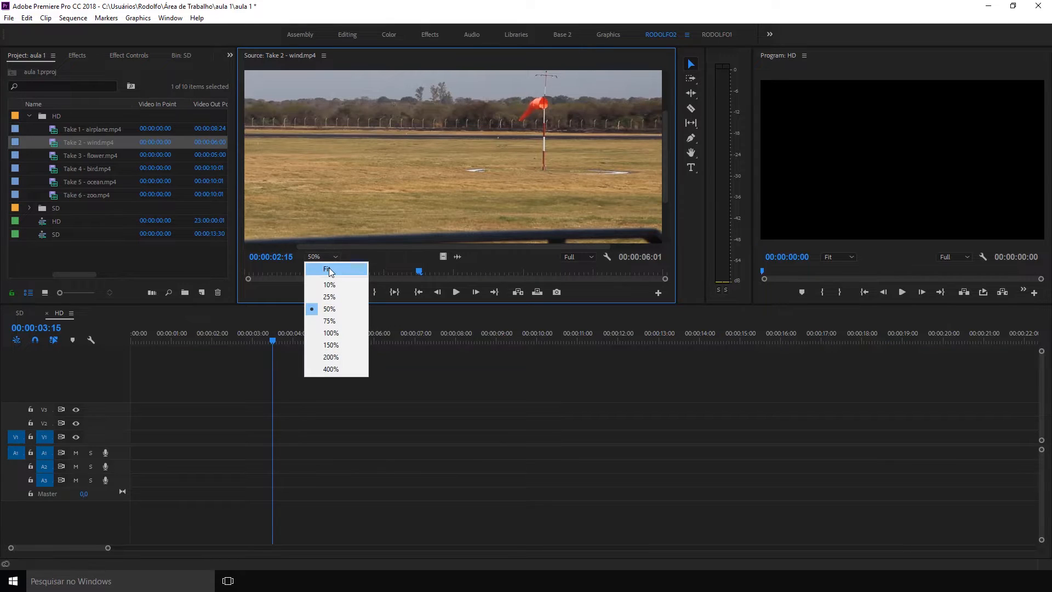
left_click(329, 269)
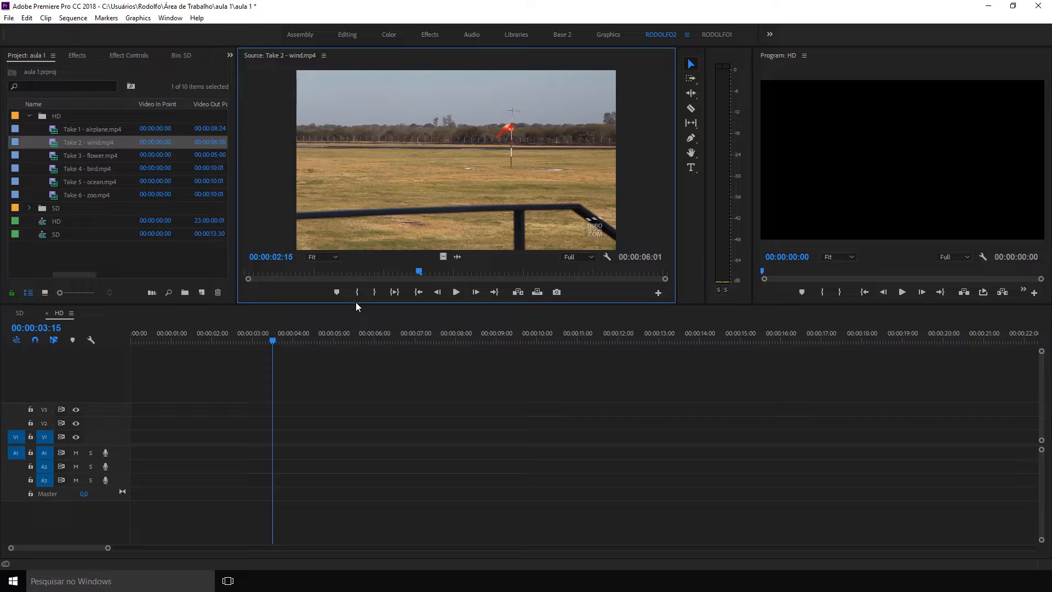
Make the upper panels taller above the timeline, move the source playhead to about 00:00:02:21, and deselect the clip in the Project panel.
mouse_move(353, 305)
left_mouse_down()
mouse_move(357, 395)
mouse_move(363, 254)
mouse_move(356, 369)
mouse_move(349, 268)
mouse_move(349, 343)
mouse_move(348, 324)
left_mouse_up()
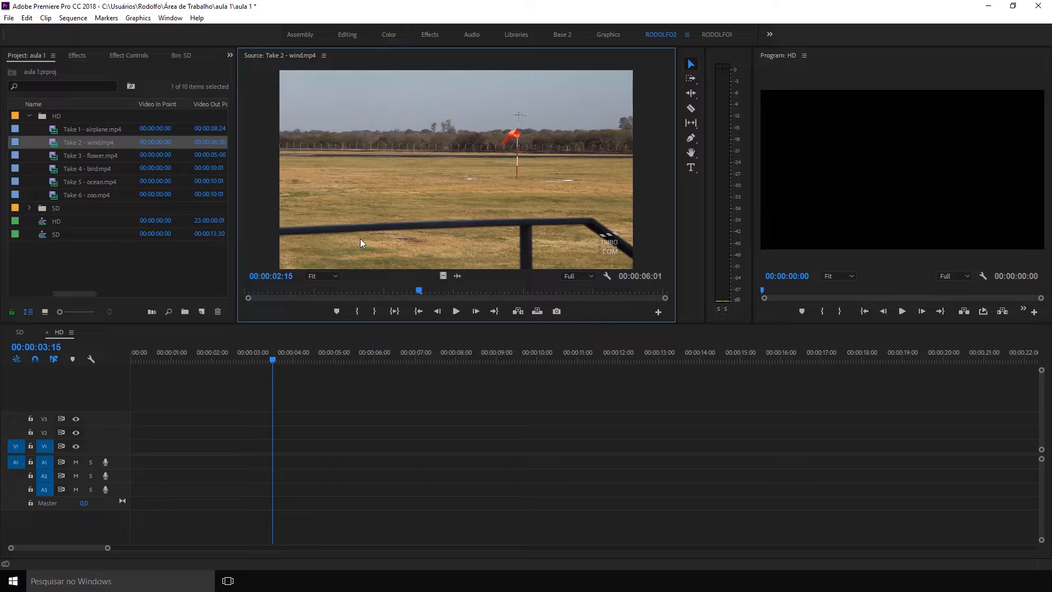
left_click(433, 291)
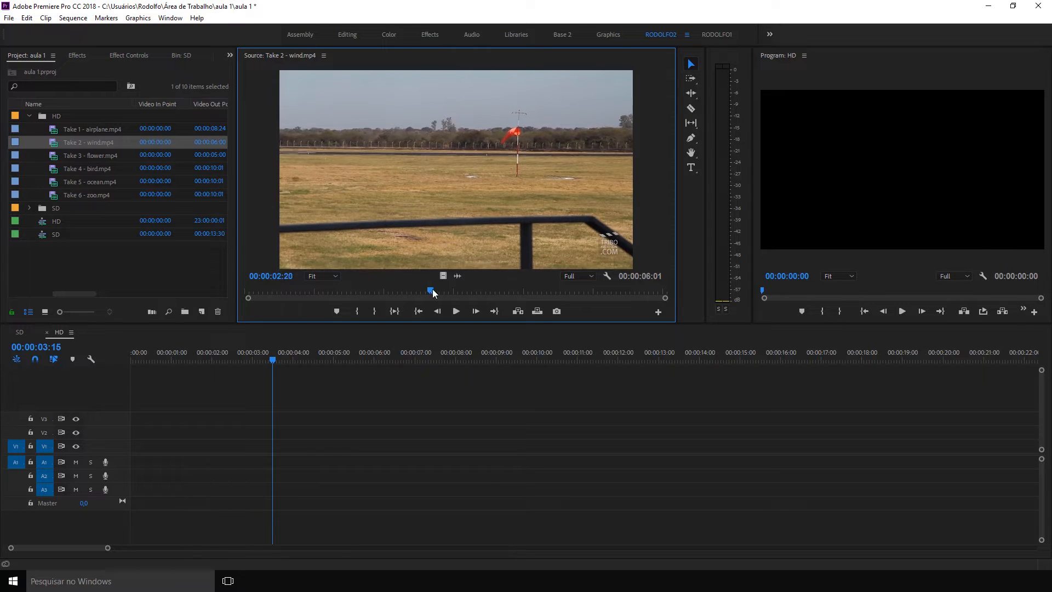
left_click(820, 114)
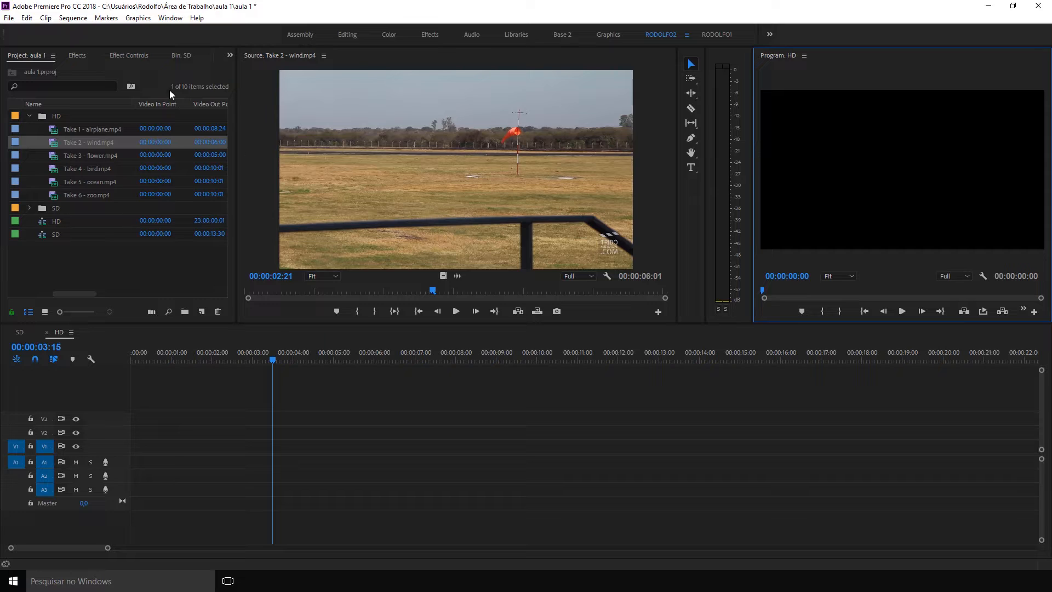
left_click(122, 267)
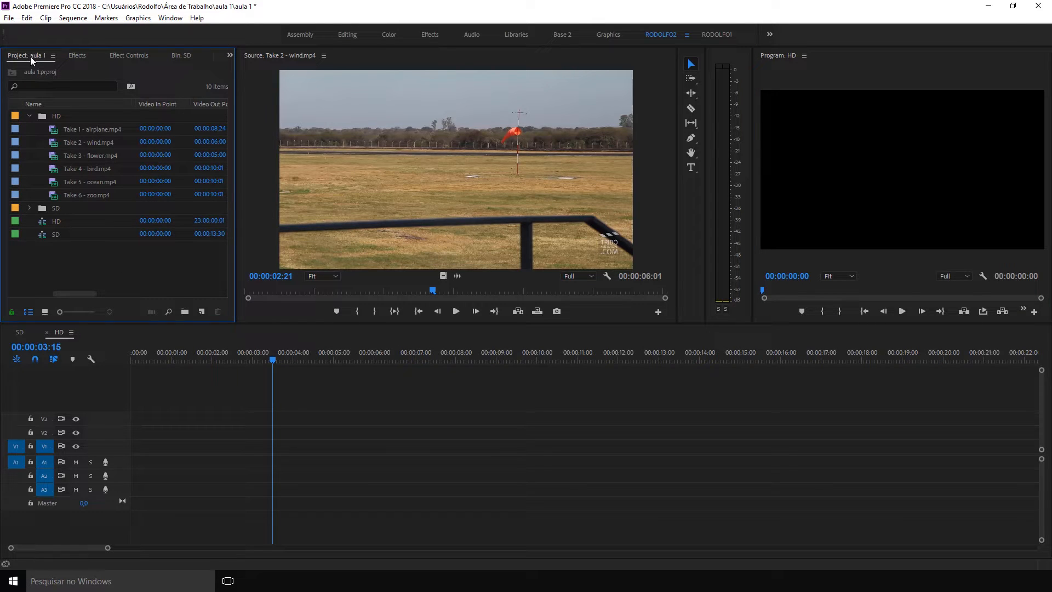
Load and preview Take 3 - flower.mp4 to about 00:00:01:11 and Take 4 - bird.mp4 to about 00:00:03:17 in the Source Monitor.
double_click(51, 154)
left_click_drag(290, 293, 388, 293)
left_click(456, 311)
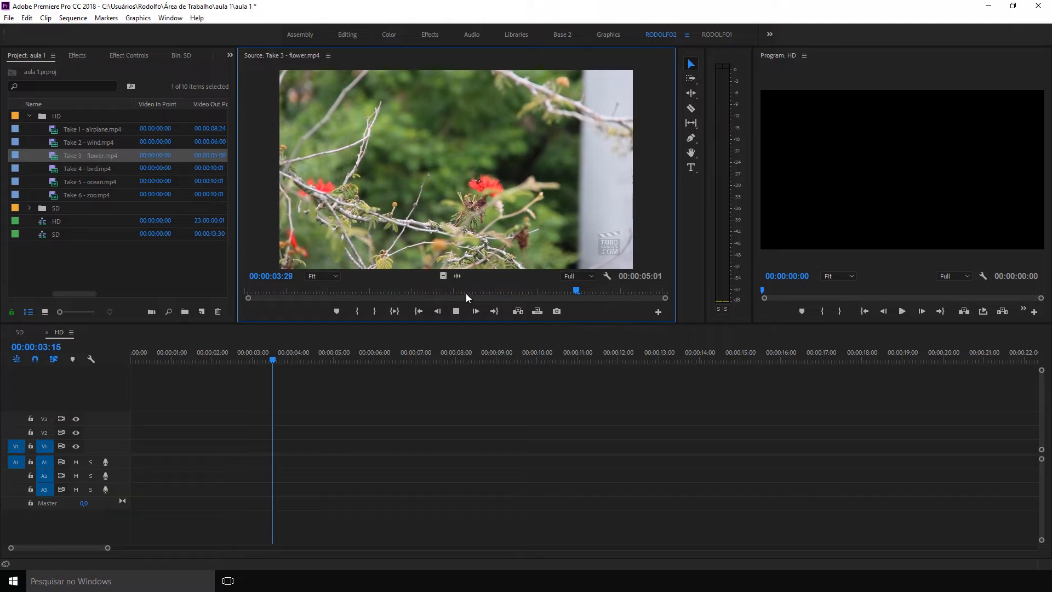
left_click_drag(262, 292, 353, 306)
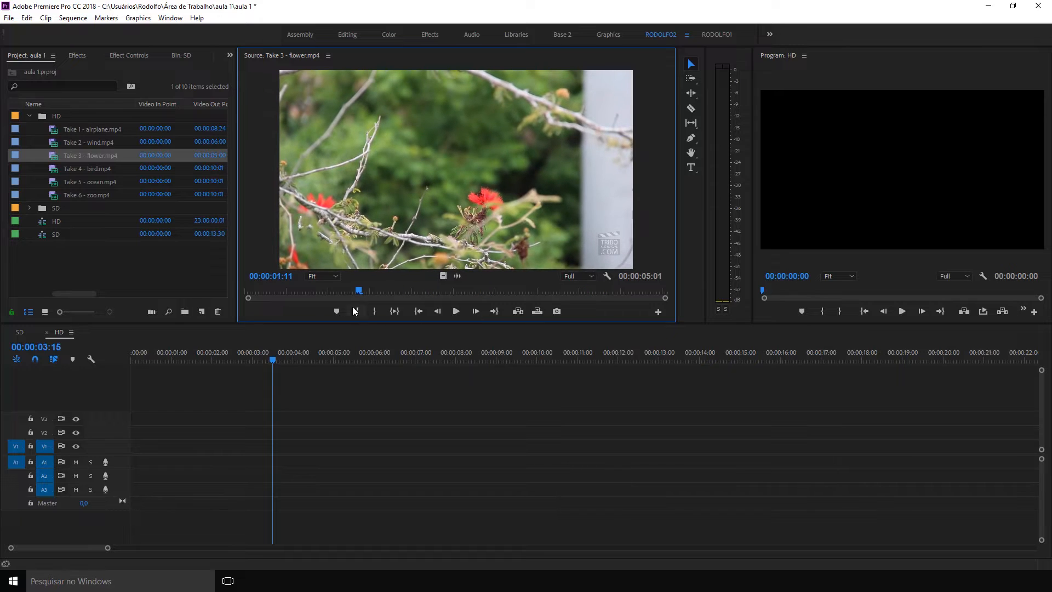
double_click(52, 169)
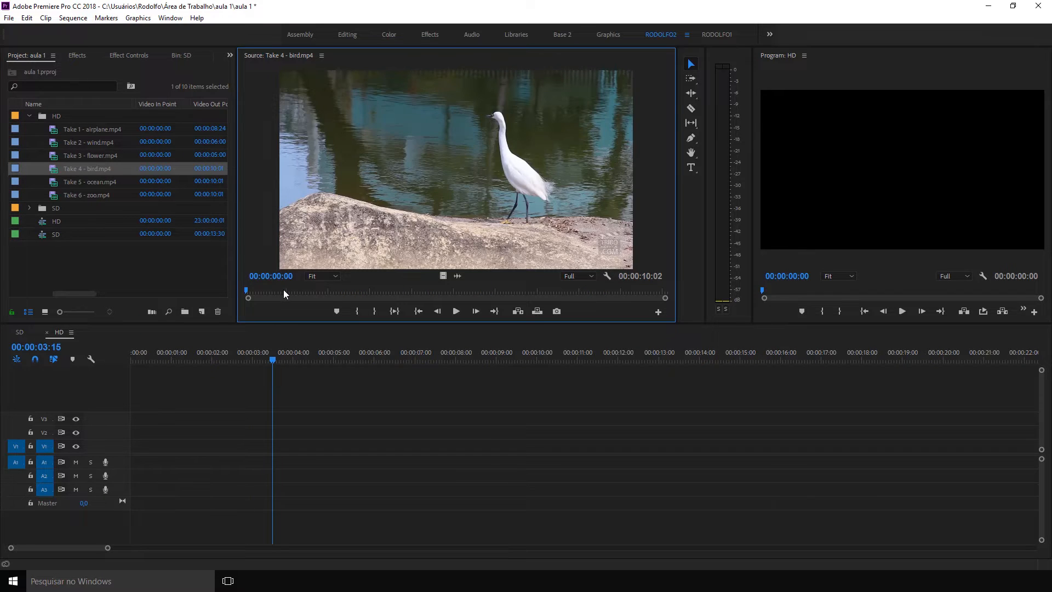
left_click_drag(284, 294, 393, 293)
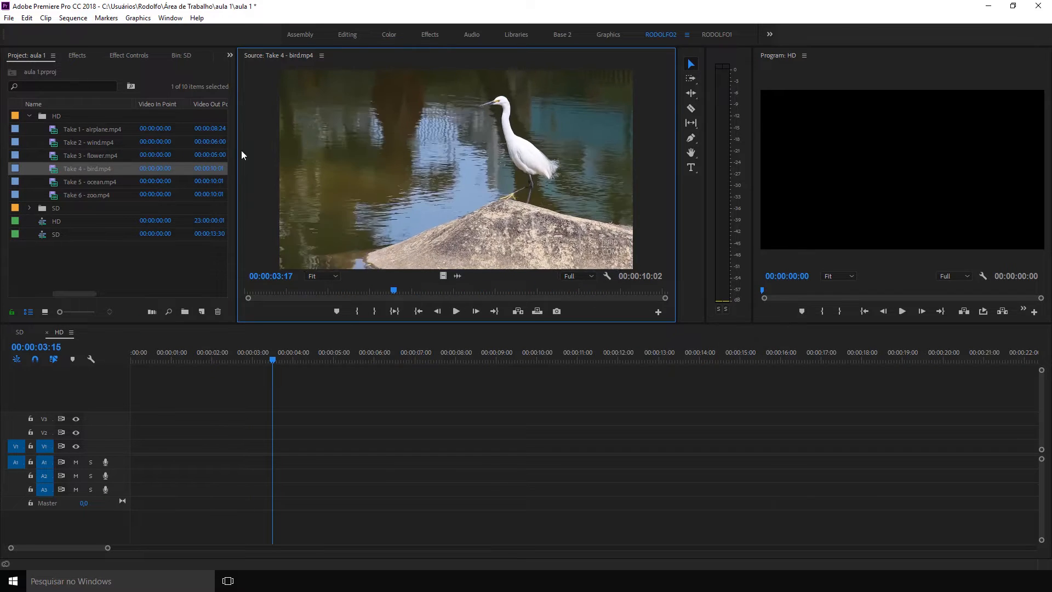
Switch the Source Monitor among its loaded clips, to Take 3 - flower.mp4 and on to Take 2 - wind.mp4.
left_click(323, 55)
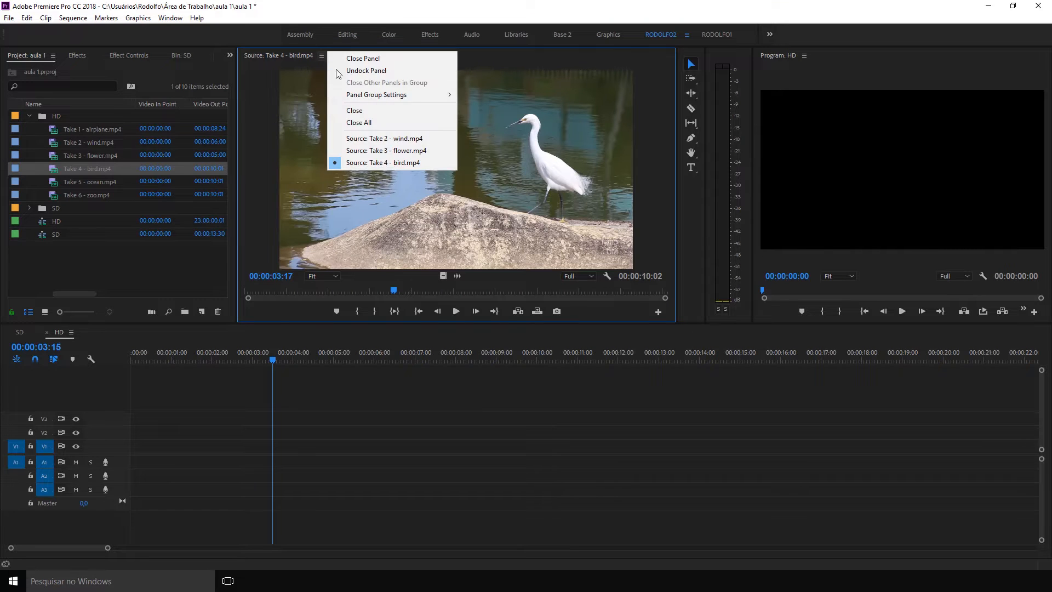
left_click(360, 150)
left_click(328, 56)
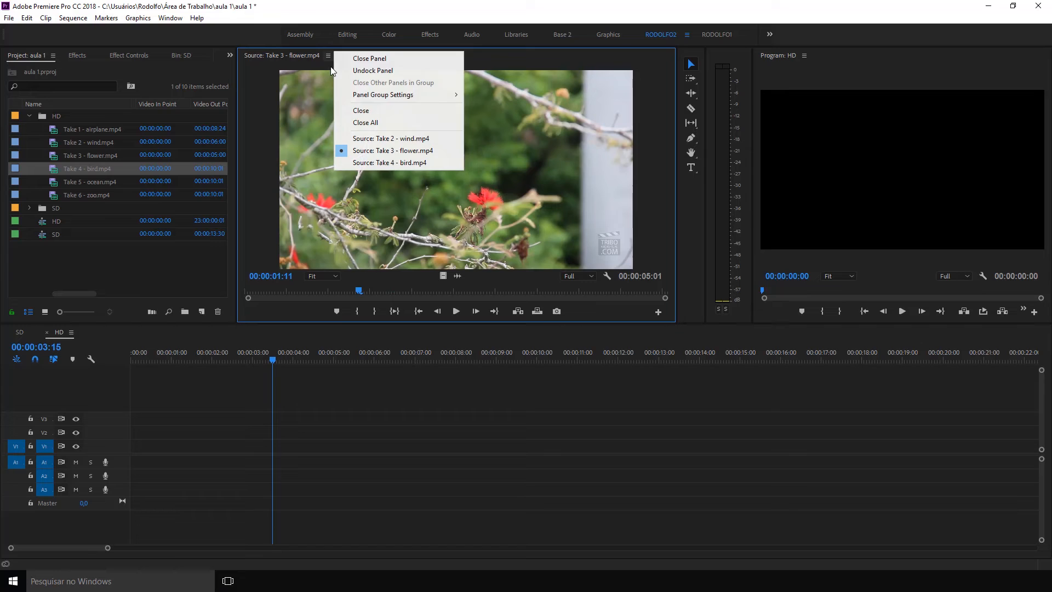
left_click(361, 141)
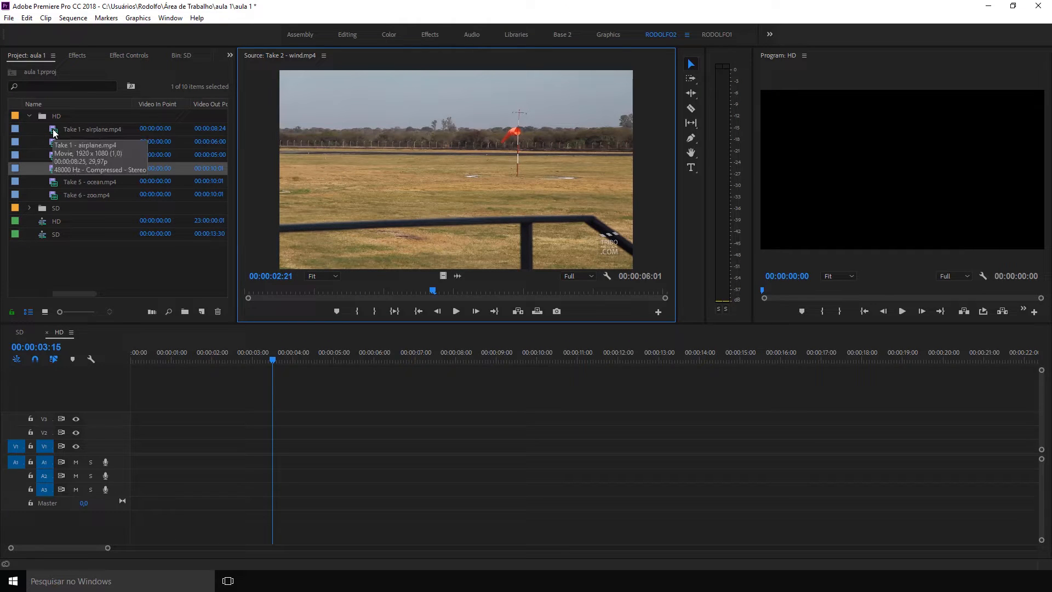
Open Take 1 - airplane.mp4 in the Source Monitor and scrub to about 00:00:04:22.
double_click(54, 133)
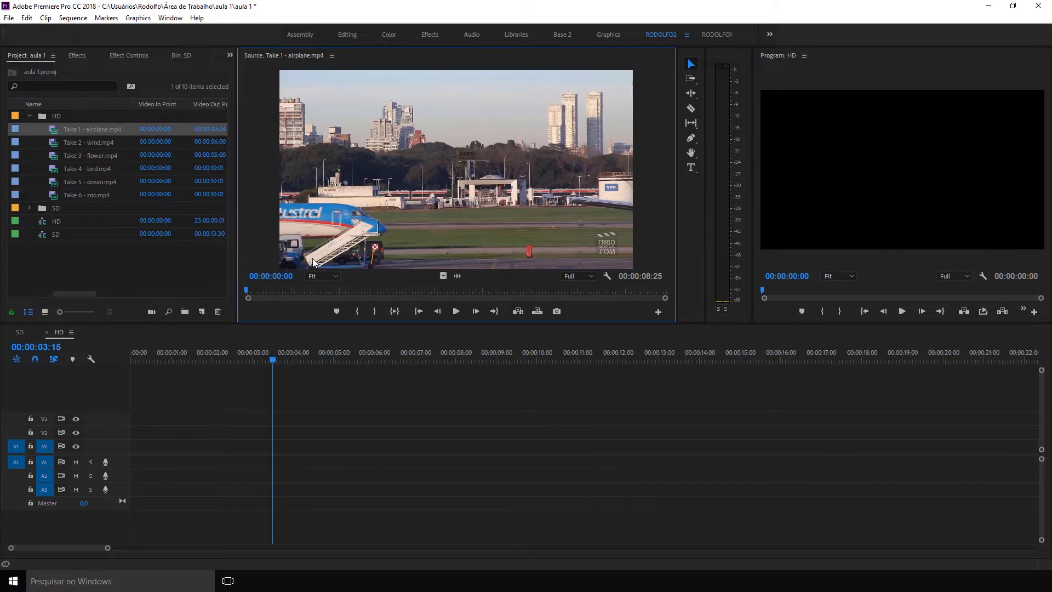
left_click(291, 291)
left_click_drag(307, 290, 470, 290)
Switch the Source Monitor to the loaded Take 3 - flower.mp4, review its clip list, and select Take 1 - airplane.mp4 in the project.
left_click(332, 55)
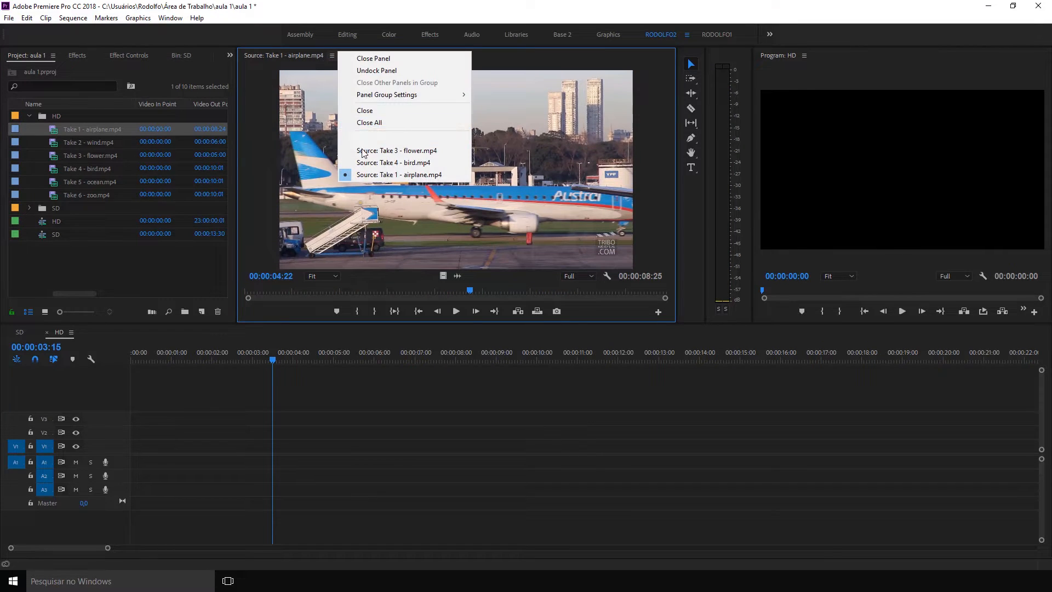
left_click(392, 150)
left_click(328, 56)
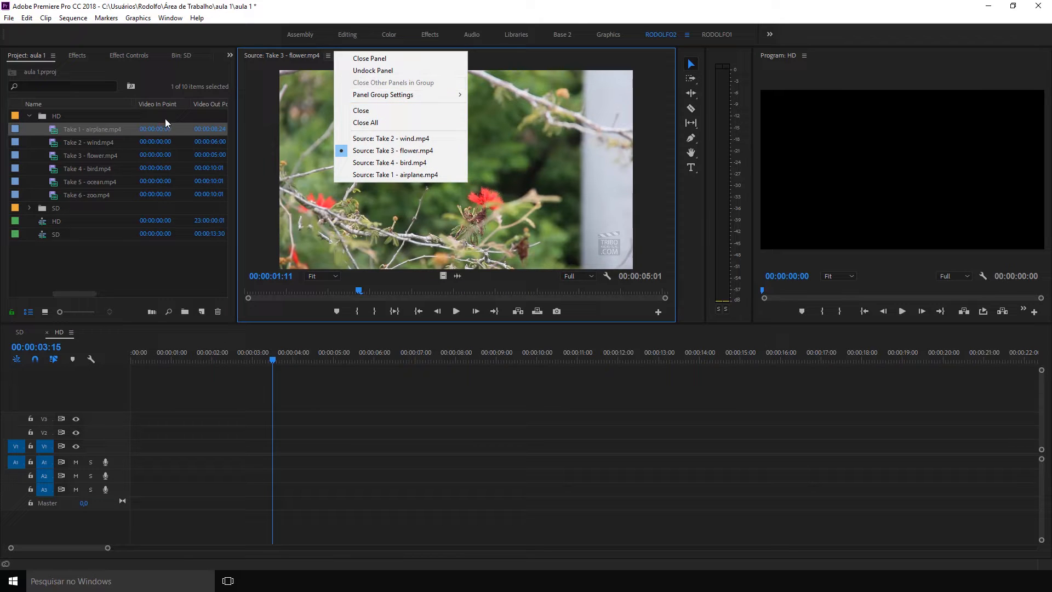
left_click(106, 259)
left_click(97, 129)
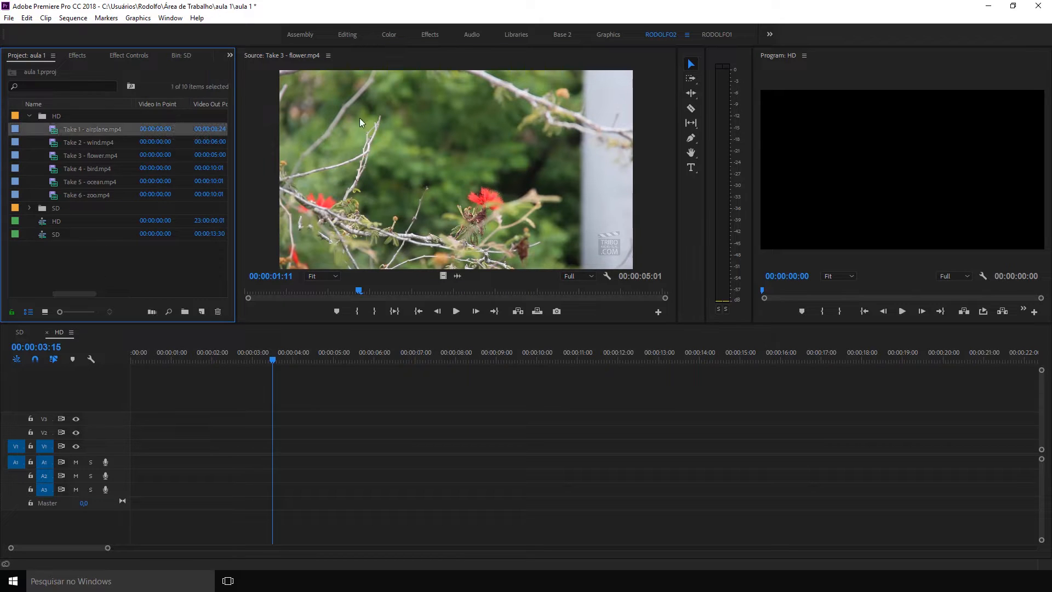
Switch the Source Monitor to the loaded Take 1 - airplane.mp4, play it from the start checking its audio levels, and move to 00:00:04:01.
left_click(329, 56)
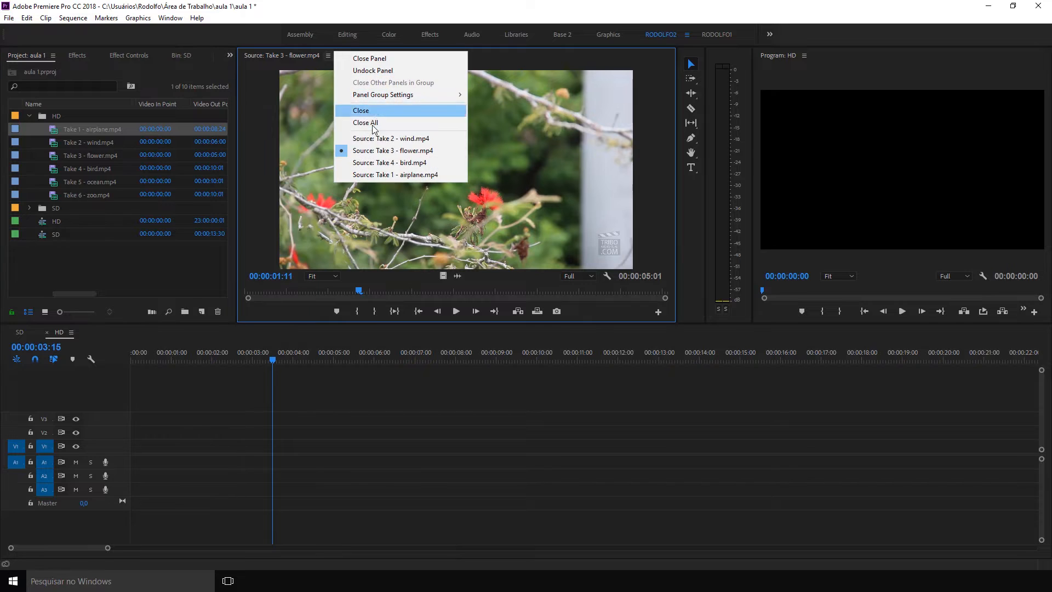
left_click(396, 175)
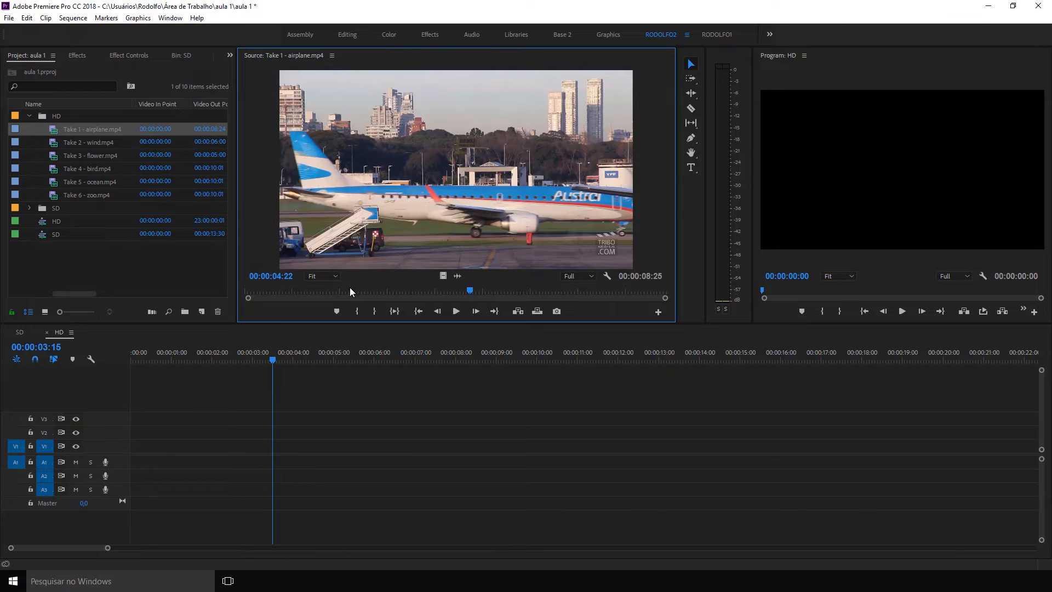
left_click_drag(350, 287, 251, 299)
key("space")
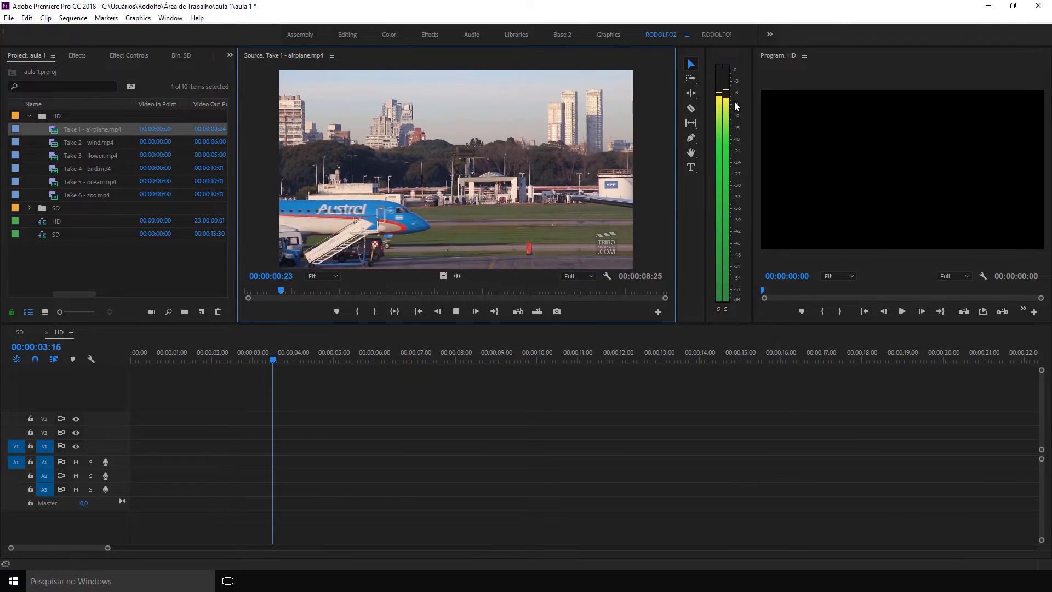
key("space")
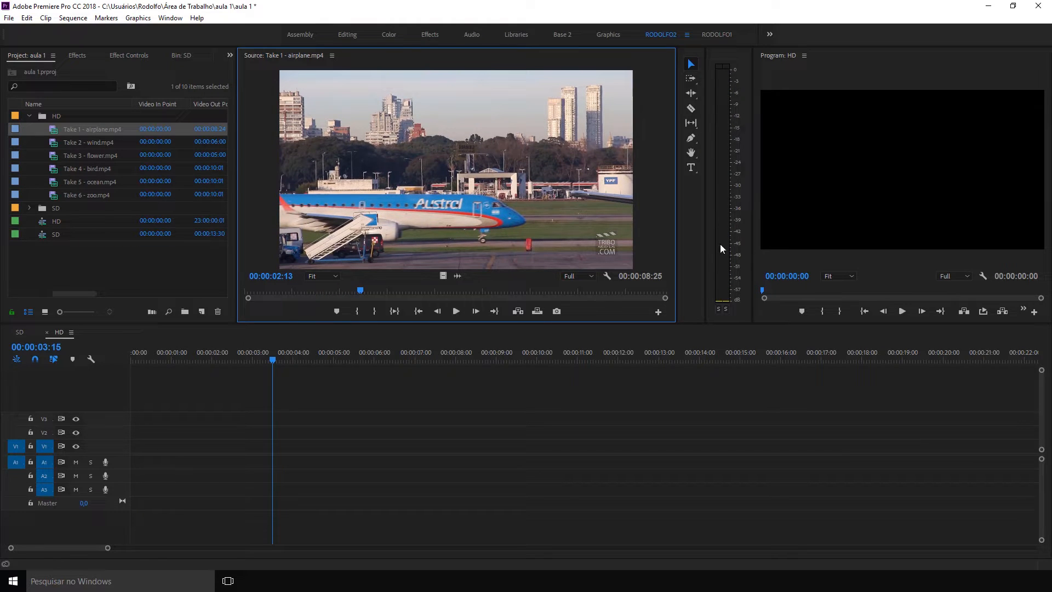
key("space")
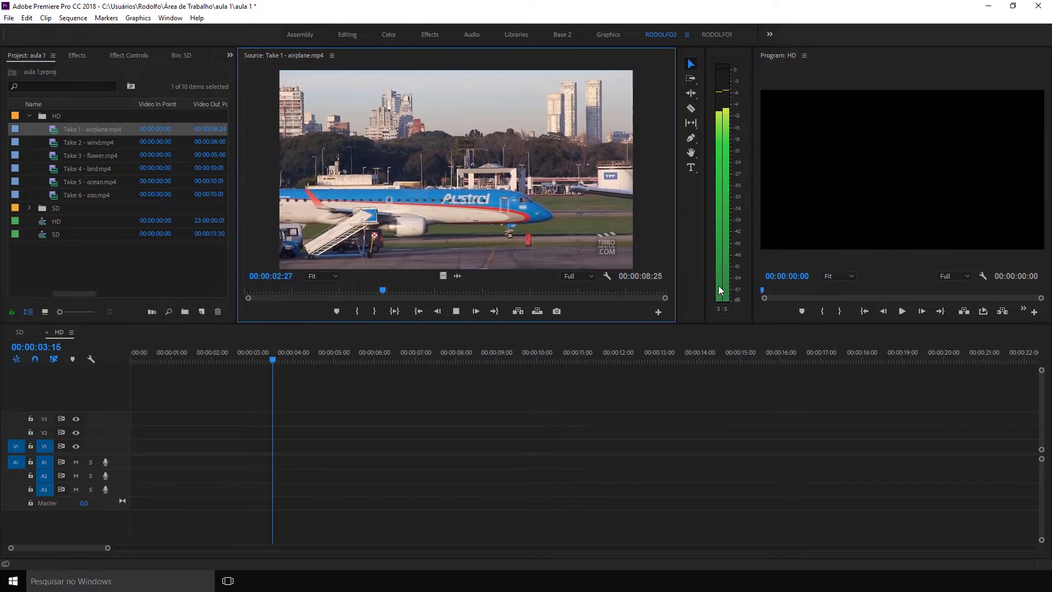
key("space")
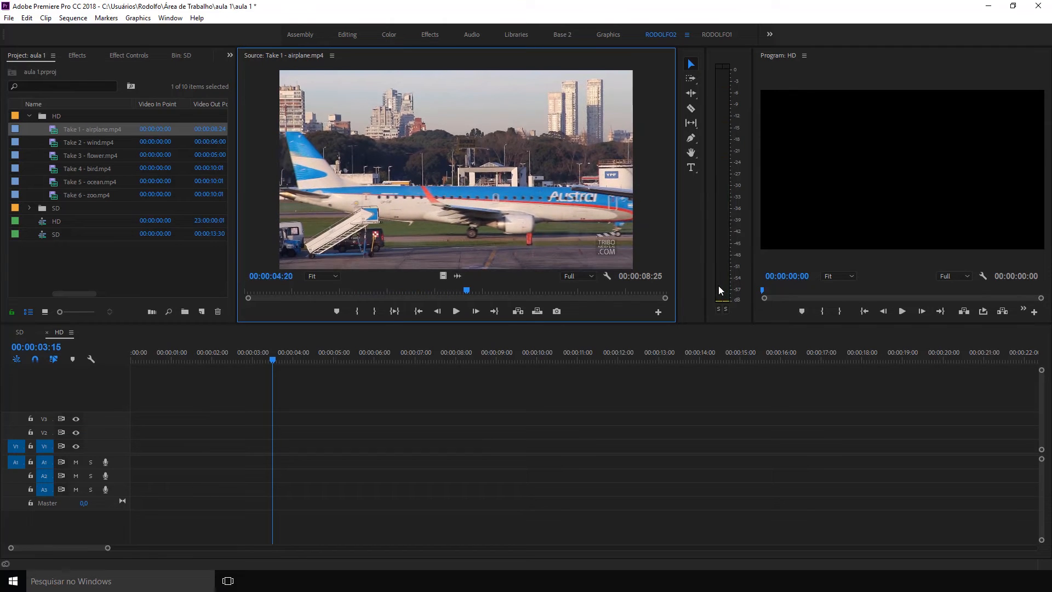
left_click(436, 291)
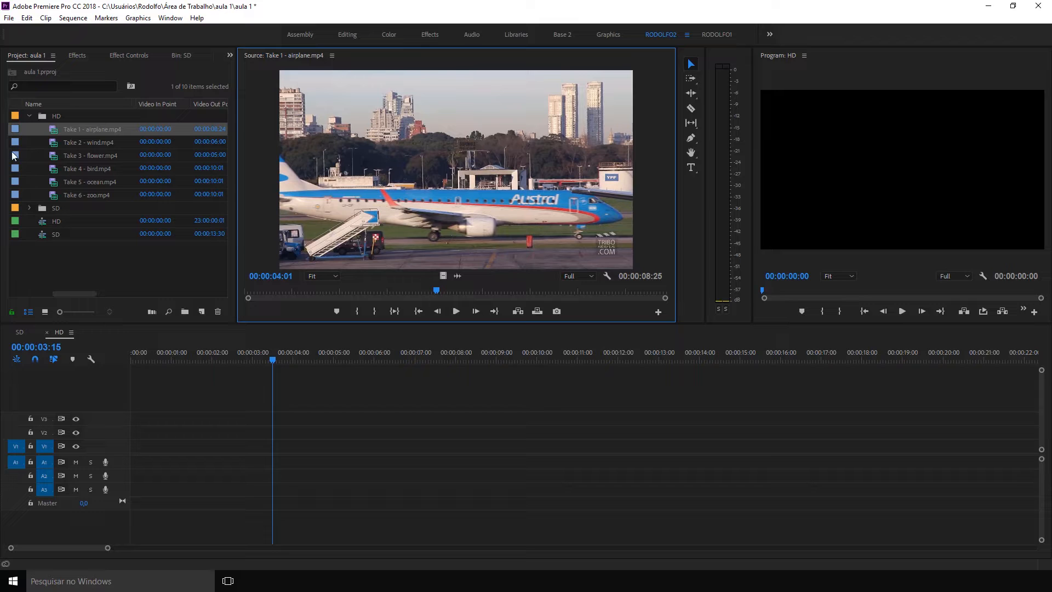
Open Take 4 - bird.mp4 in the Source Monitor and play it to about 00:00:06:27.
double_click(57, 169)
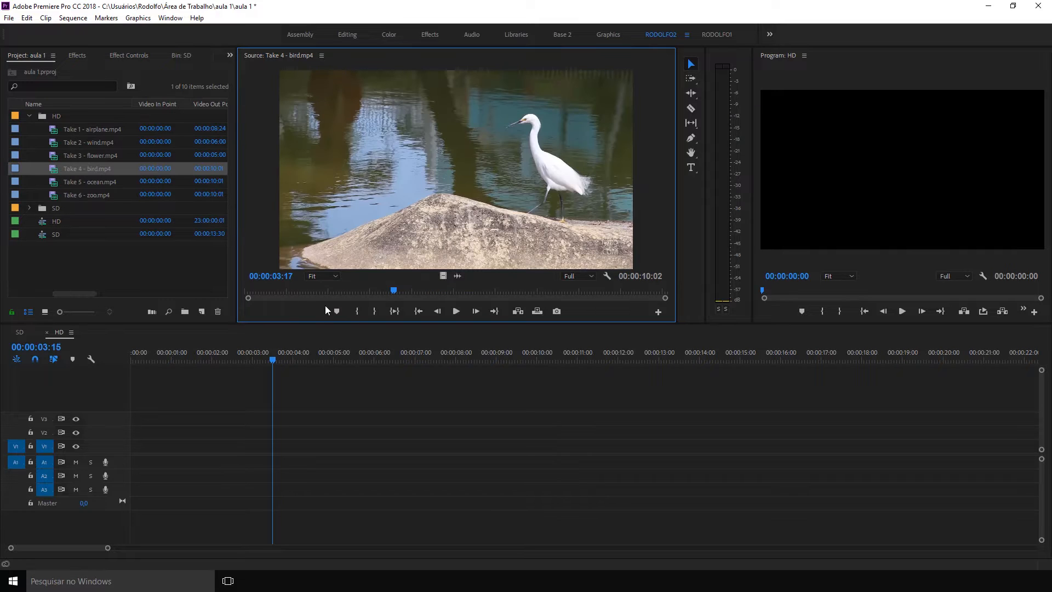
key("space")
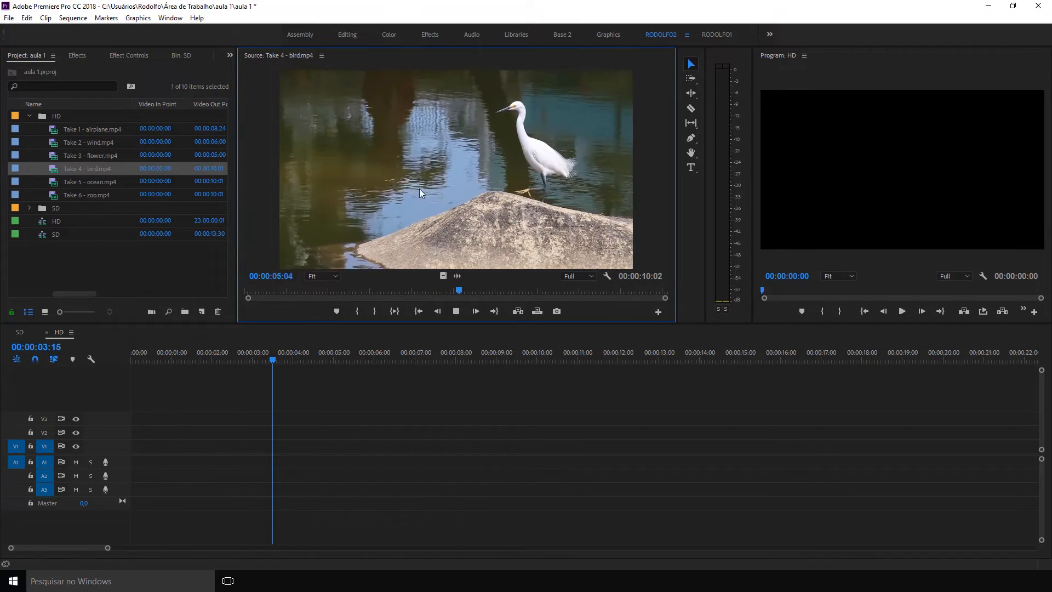
key("space")
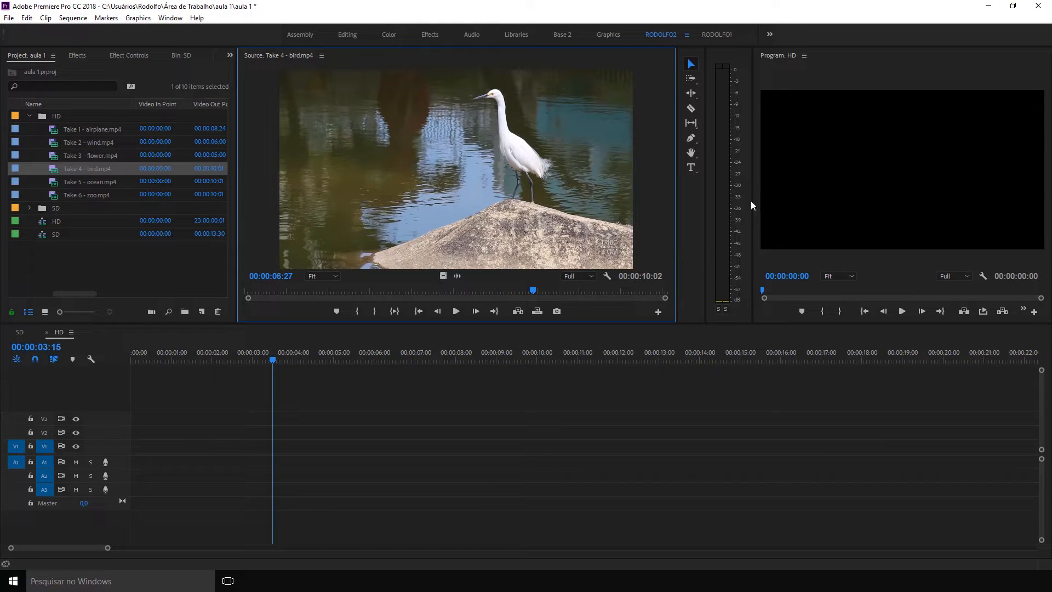
Mark Take 4 - bird.mp4 from 00:00:07:17 to 00:00:09:28 and place that section on V1 and A1 at about 00:00:04:01.
left_click_drag(447, 291, 564, 304)
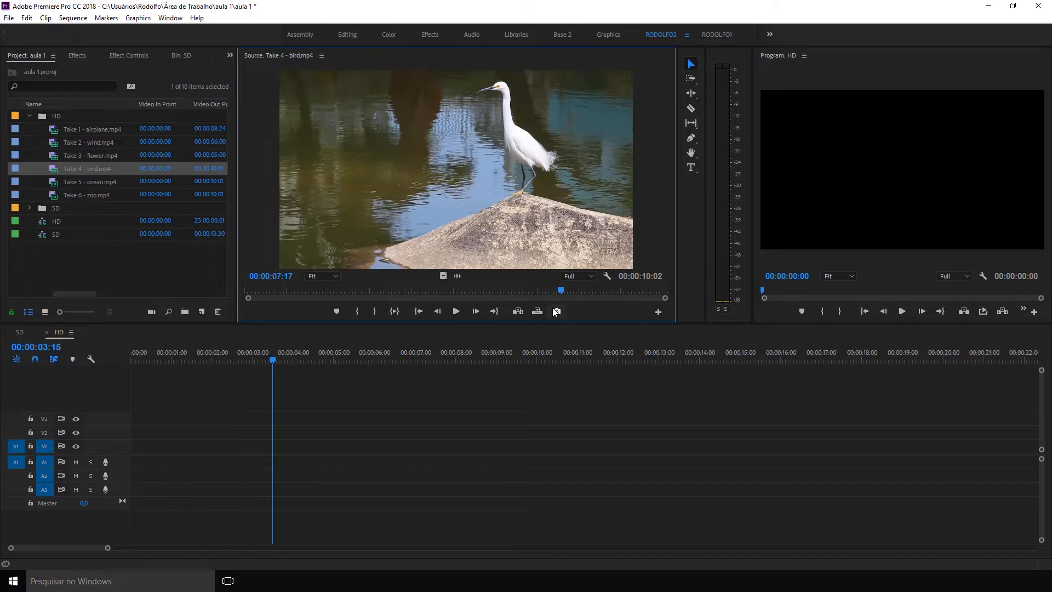
left_click(356, 311)
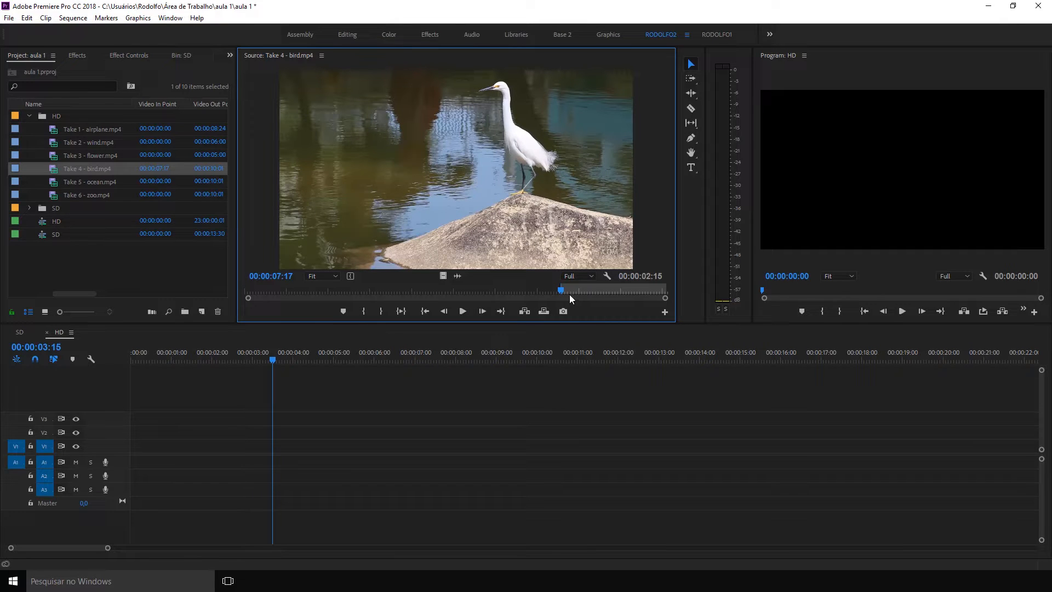
left_click_drag(564, 287, 660, 295)
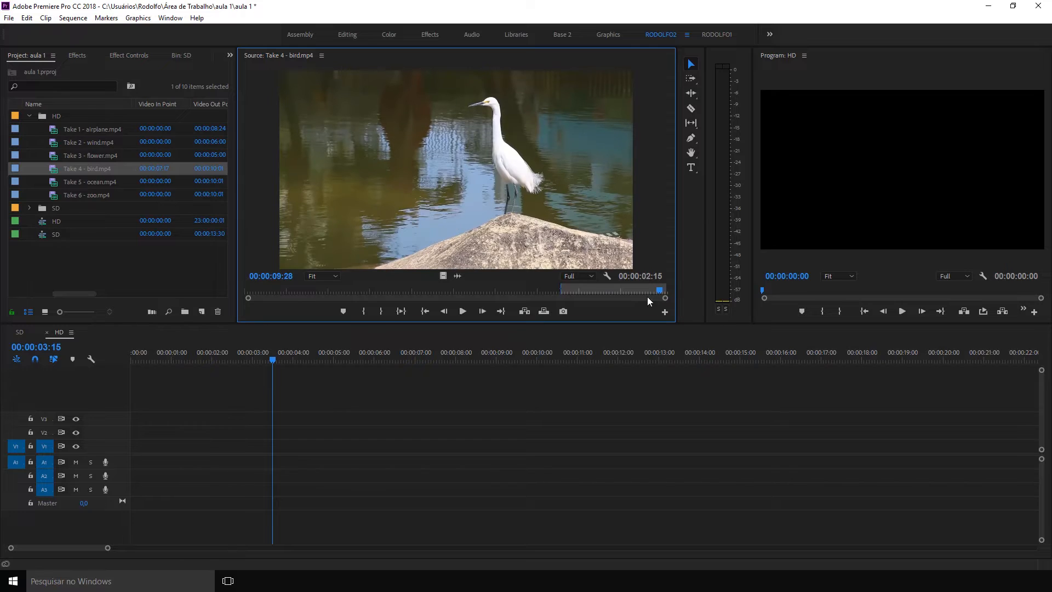
left_click(381, 311)
left_click_drag(440, 172, 284, 465)
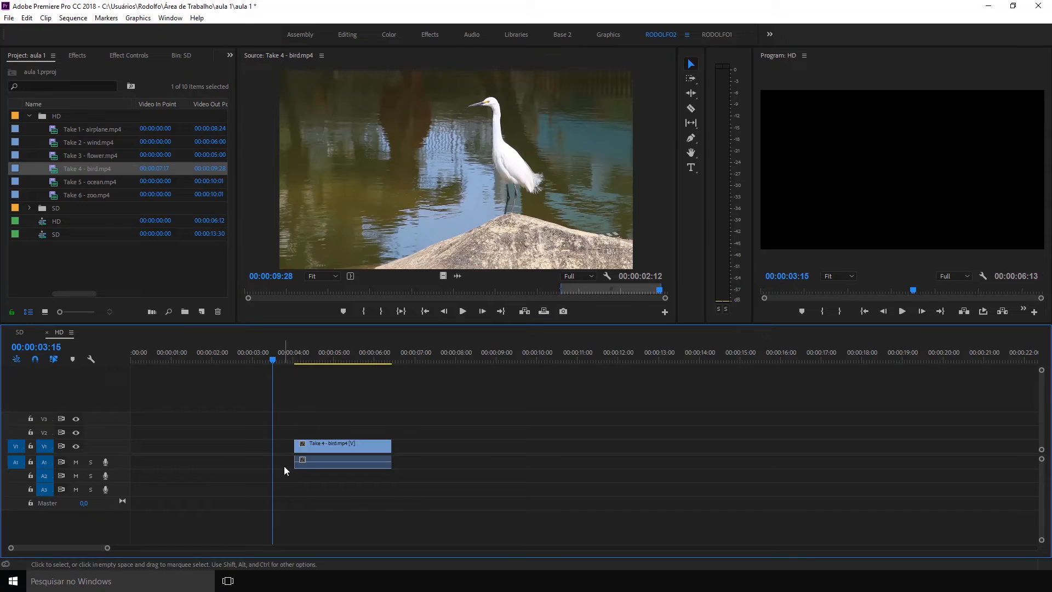
left_click_drag(296, 354, 389, 353)
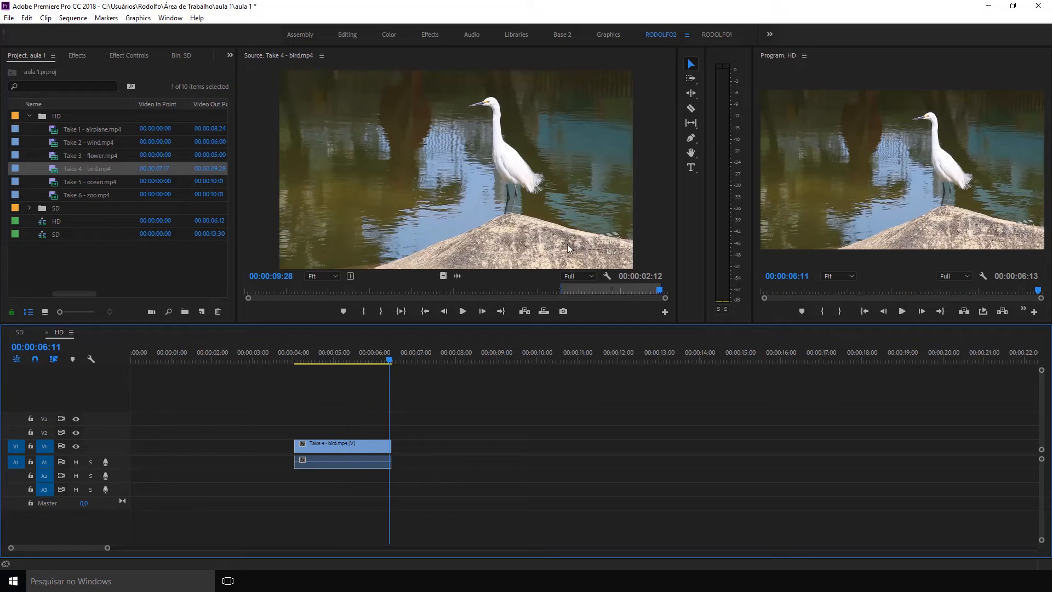
left_click(400, 310)
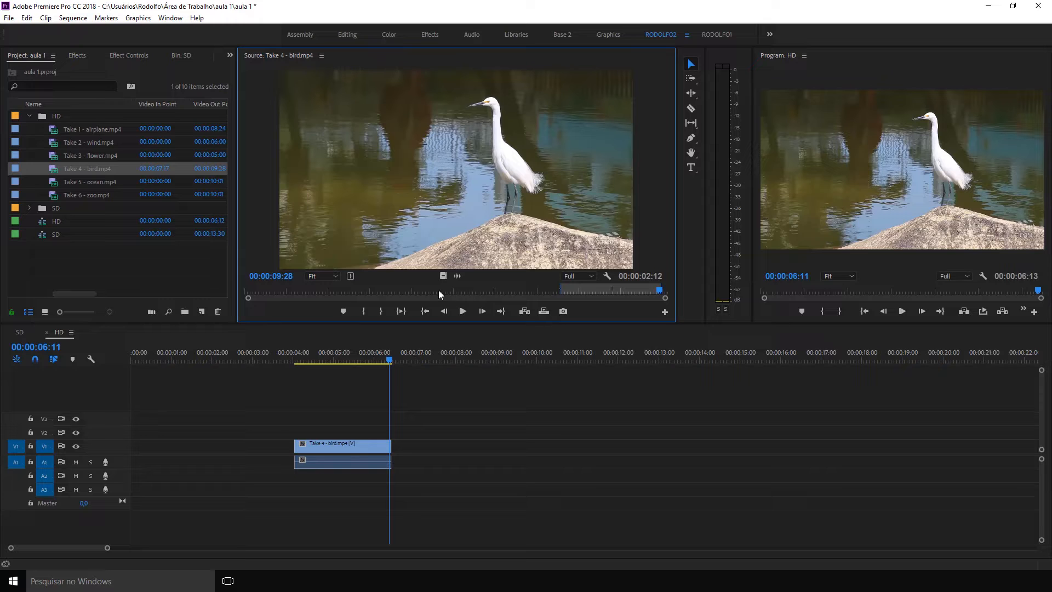
Re-mark Take 4 - bird.mp4 with its In point at 00:00:03:20 and its Out point at 00:00:05:22.
left_click_drag(422, 294, 399, 296)
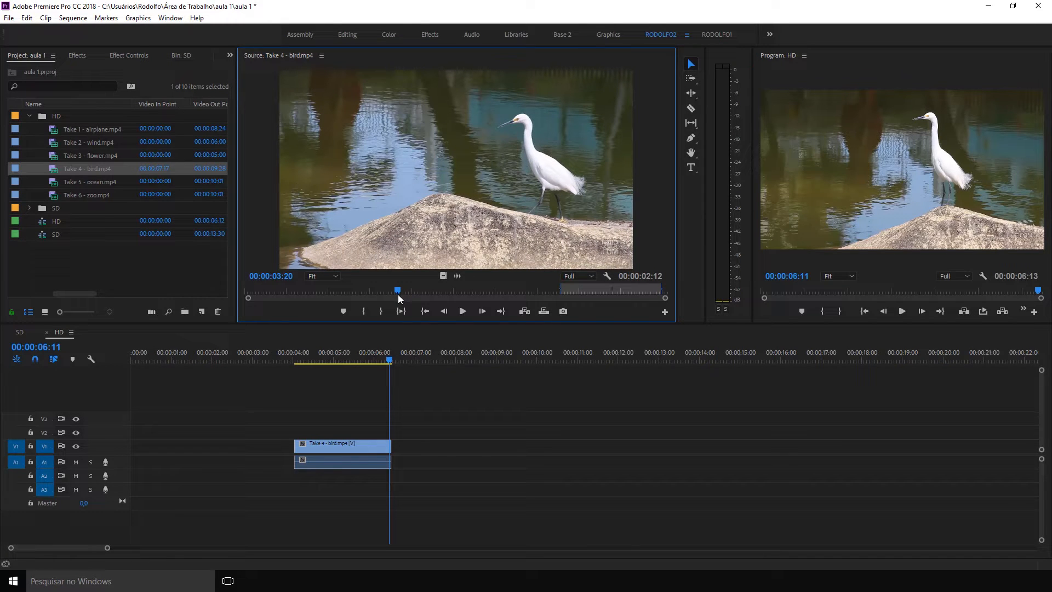
key("i")
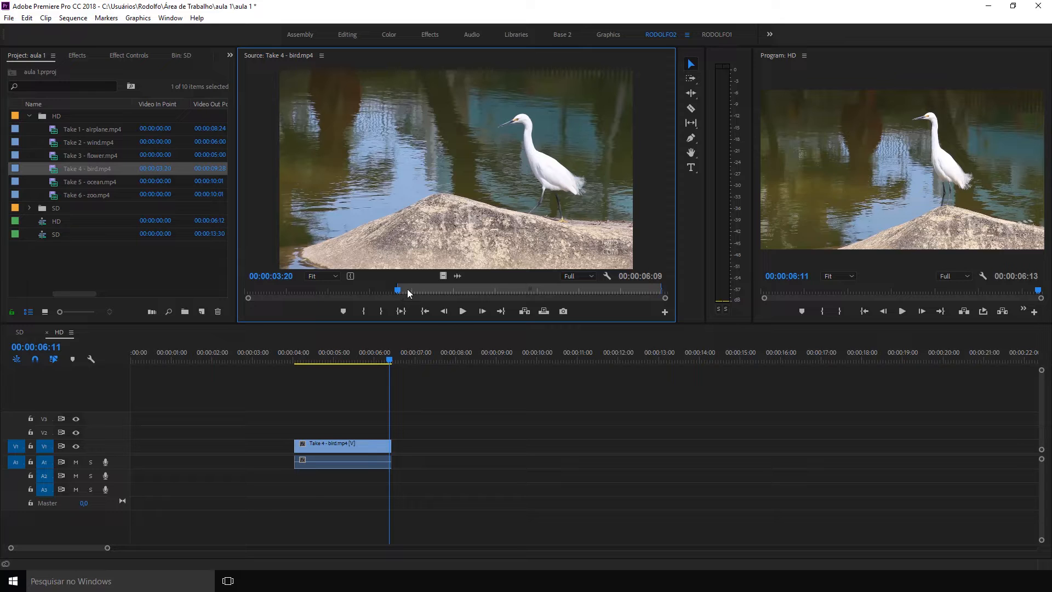
left_click_drag(407, 289, 414, 289)
left_click_drag(443, 295, 486, 297)
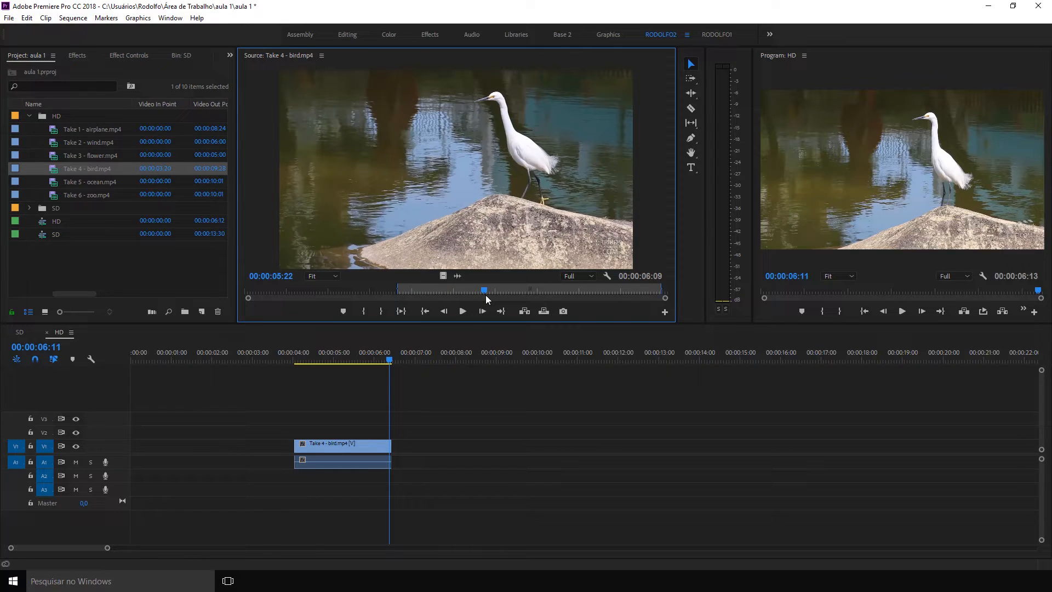
key("o")
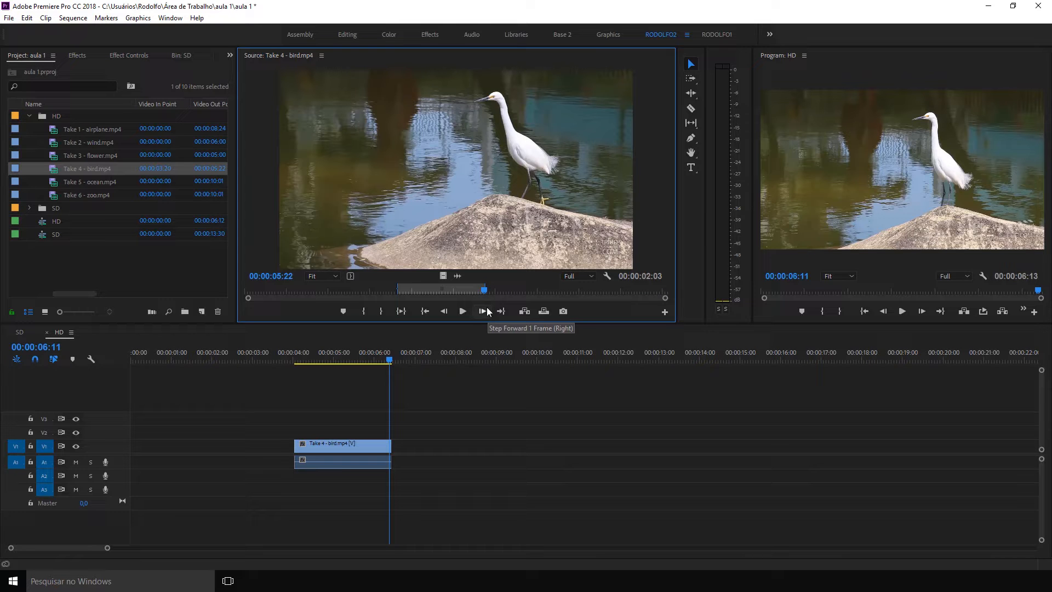
Shorten the bird selection to an Out point at 00:00:04:07 and play it from In to Out.
left_click_drag(493, 293, 421, 294)
key("o")
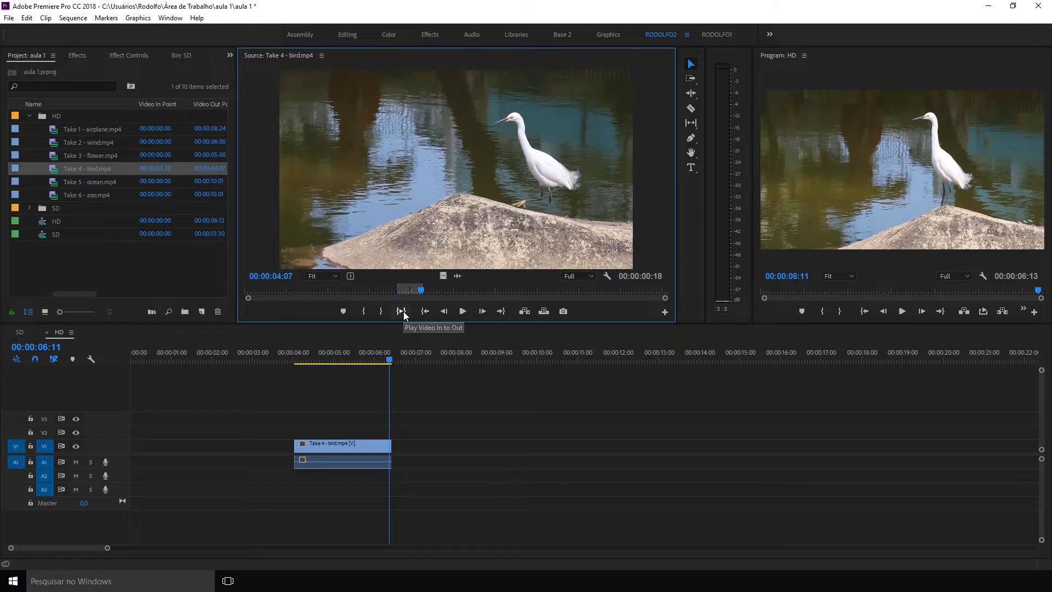
left_click(403, 311)
left_click(692, 65)
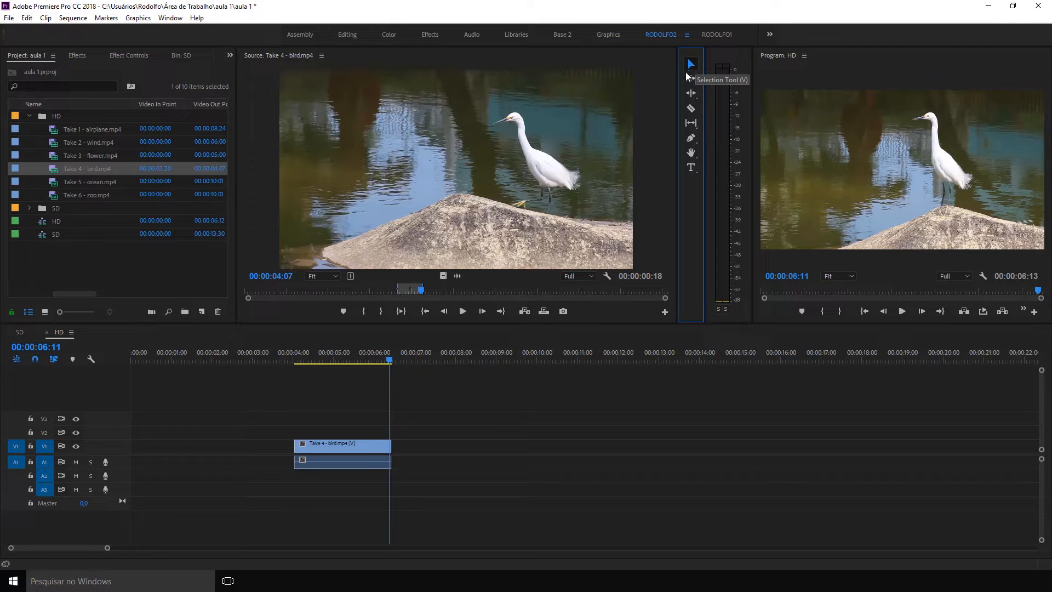
left_click(692, 124)
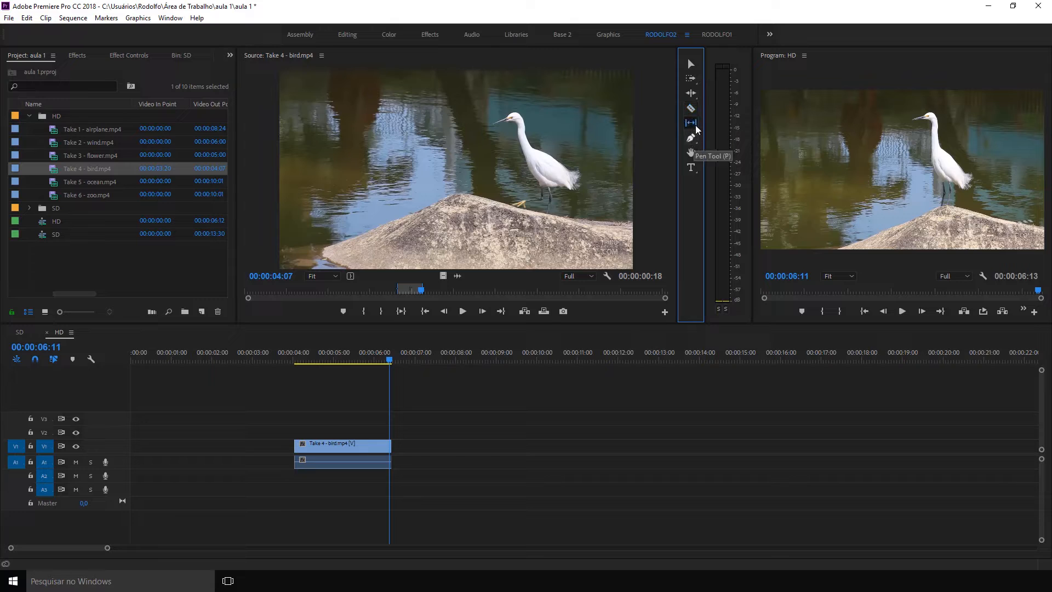
left_click(691, 64)
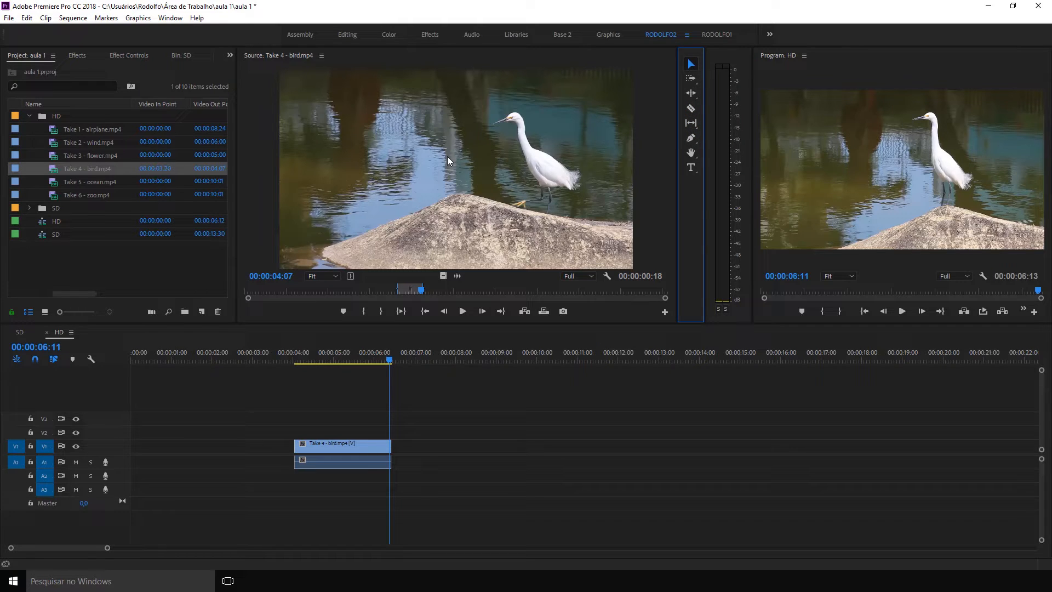
Place the marked bird section on V1 and A1 at about 00:00:08:13 and scrub the sequence to 00:00:08:23.
left_click_drag(466, 137, 479, 445)
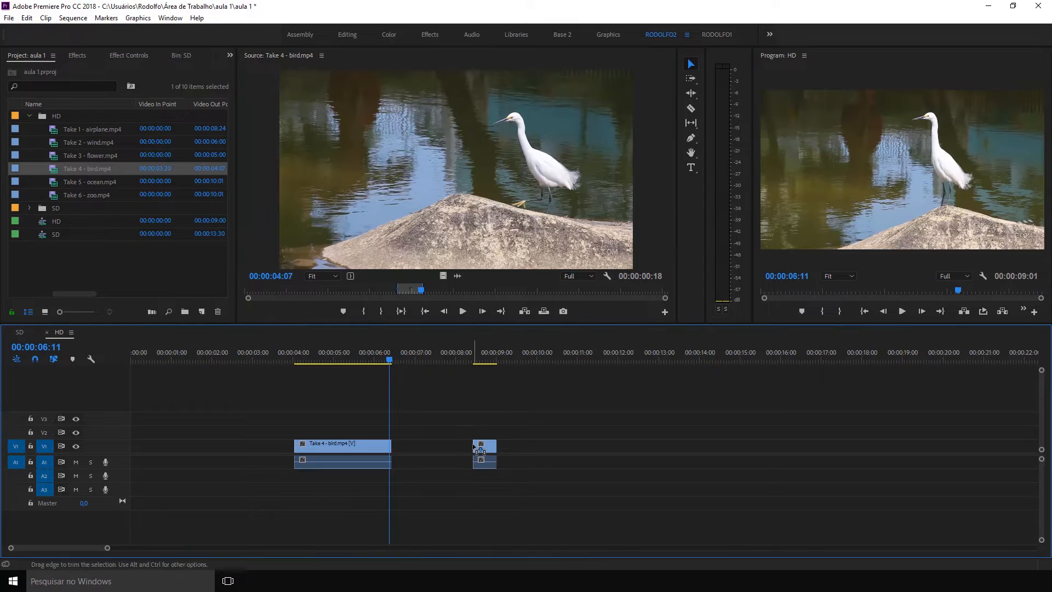
left_click_drag(467, 353, 488, 349)
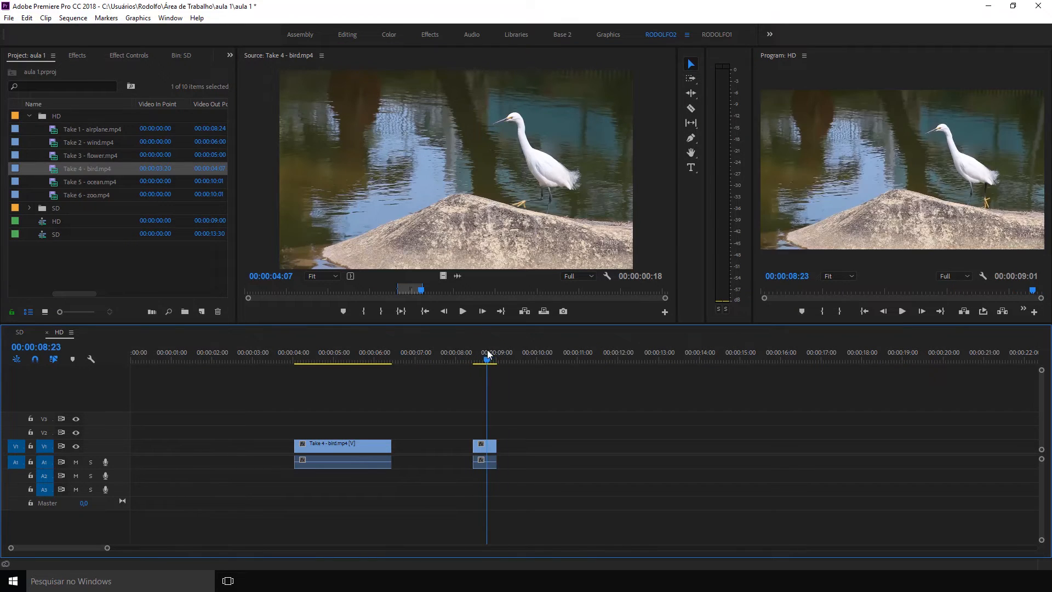
Mark Take 4 - bird.mp4 from 00:00:00:24 to 00:00:02:09 and add that section to the HD sequence at about 00:00:10:08.
left_click_drag(419, 293, 343, 291)
key("i")
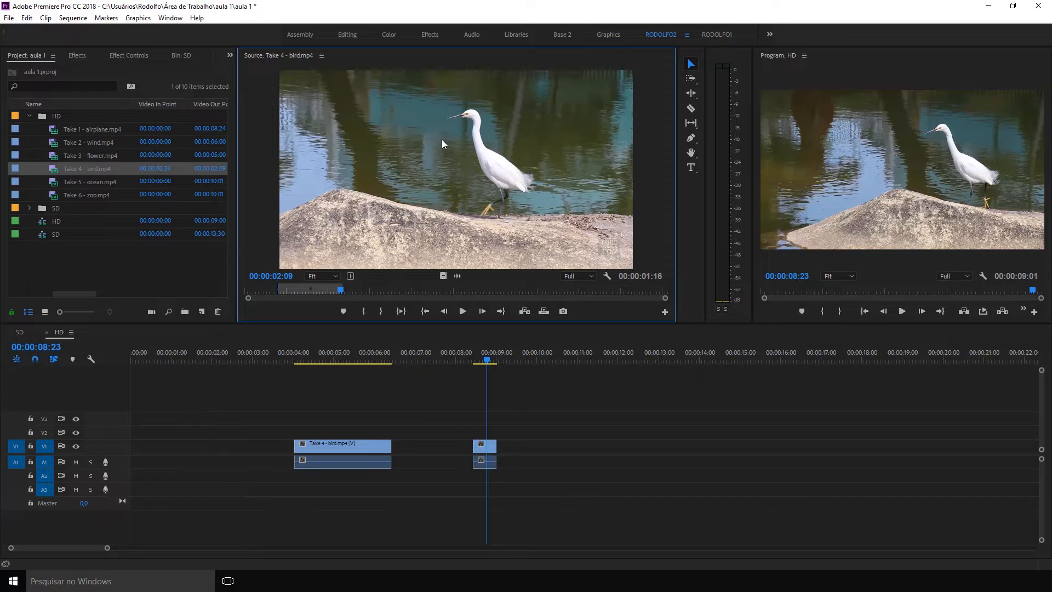
left_click_drag(442, 139, 538, 388)
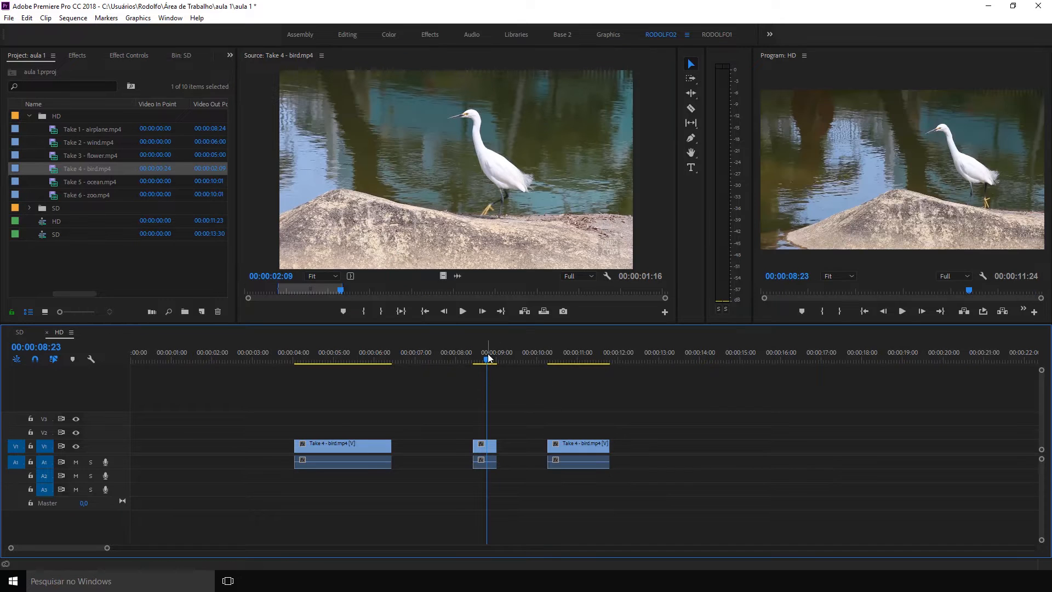
Scrub the HD sequence to 00:00:11:17 and delete all three bird clips from it.
mouse_move(489, 355)
left_mouse_down()
mouse_move(515, 353)
mouse_move(364, 371)
mouse_move(502, 361)
left_mouse_up()
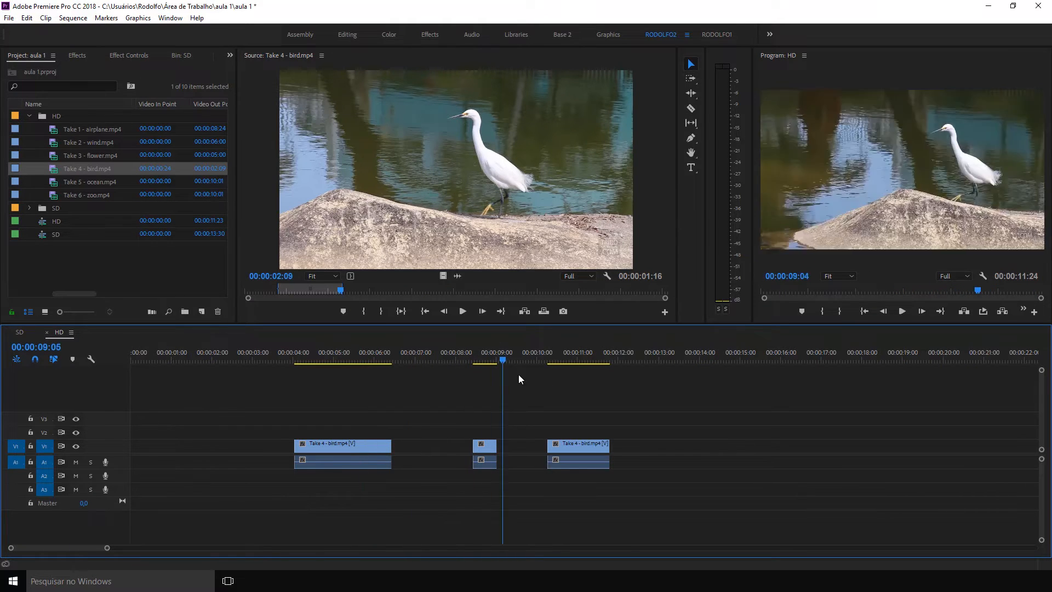
left_click(601, 363)
left_click_drag(634, 423, 301, 494)
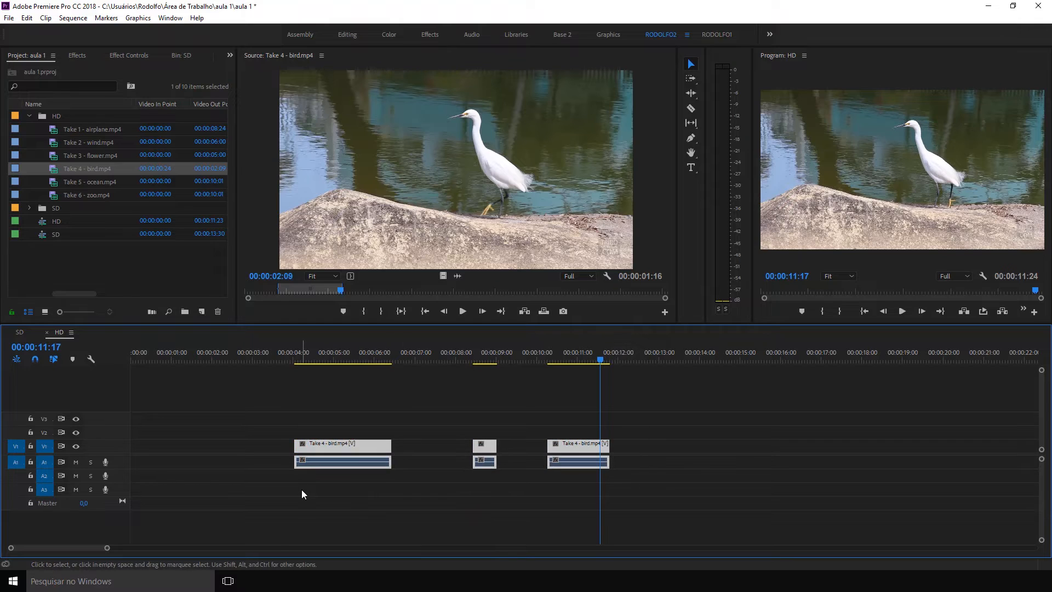
key("Delete")
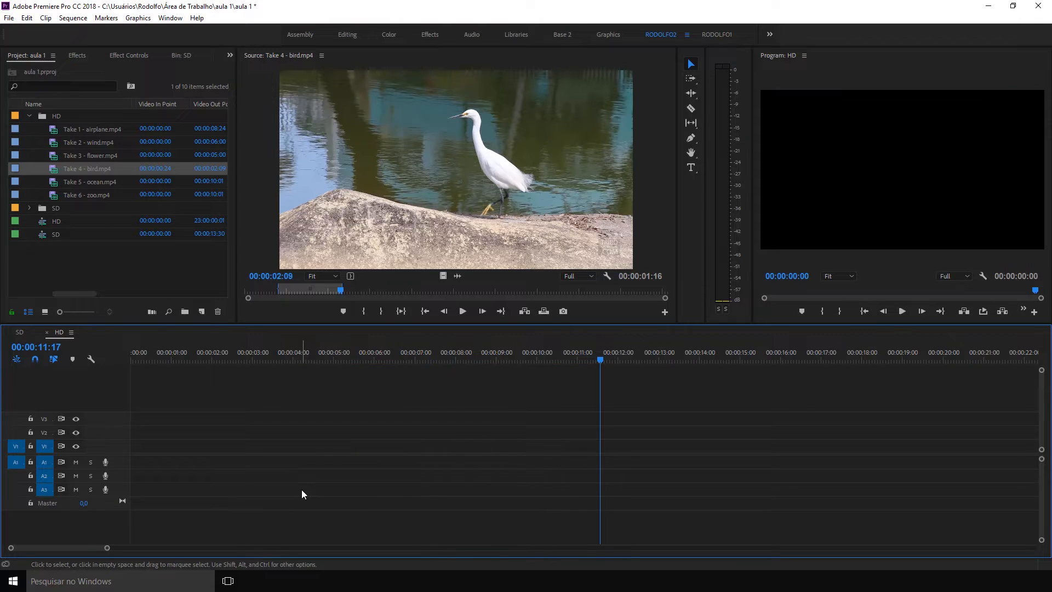
Open Take 5 - ocean.mp4, mark it from 00:00:03:07 to 00:00:05:00, and play it from In to Out.
double_click(56, 181)
left_click_drag(280, 293, 380, 310)
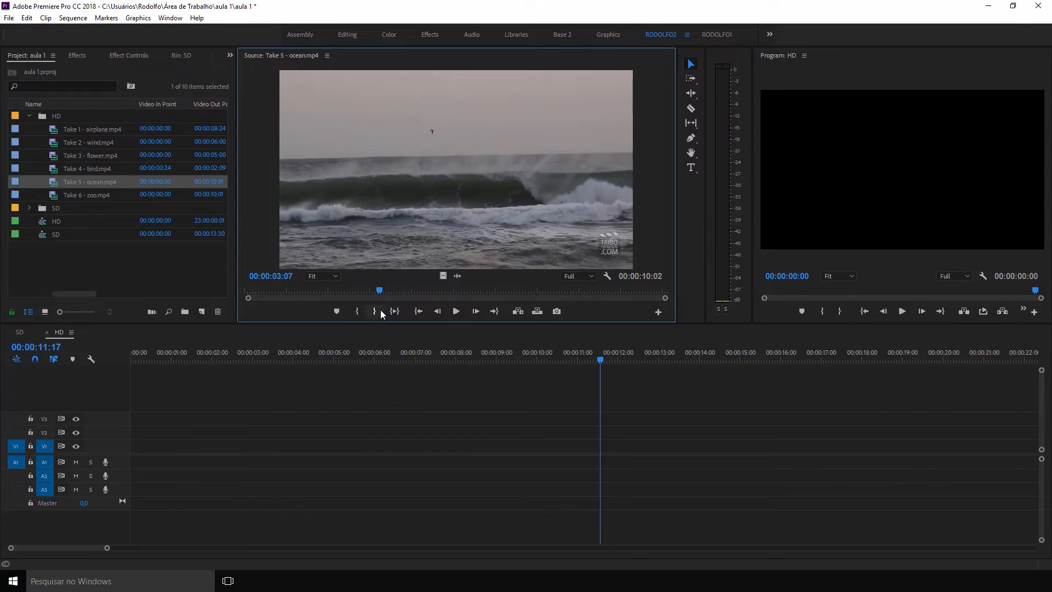
key("i")
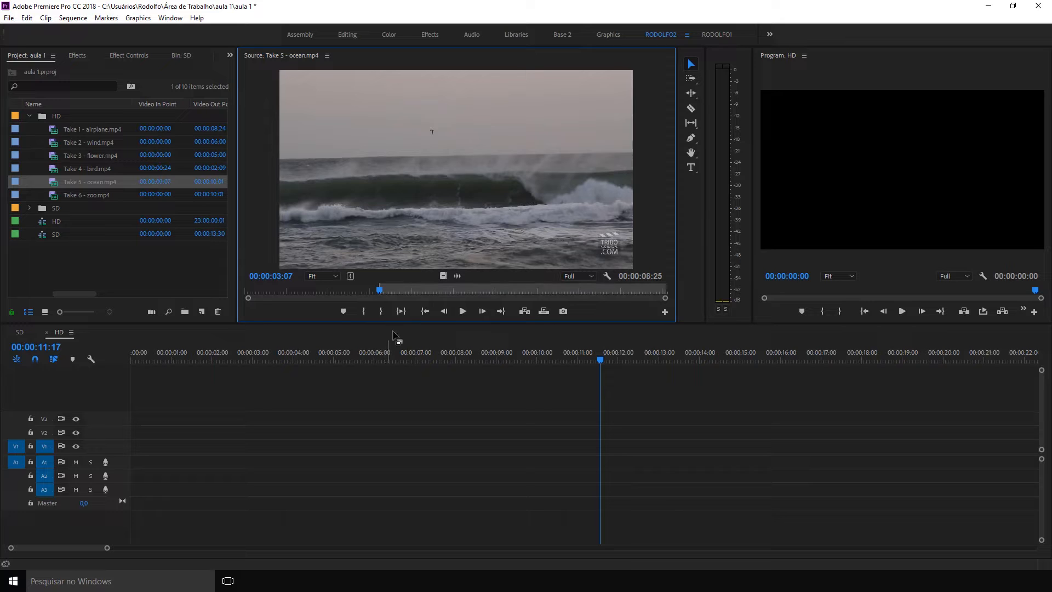
left_click_drag(395, 287, 455, 292)
key("o")
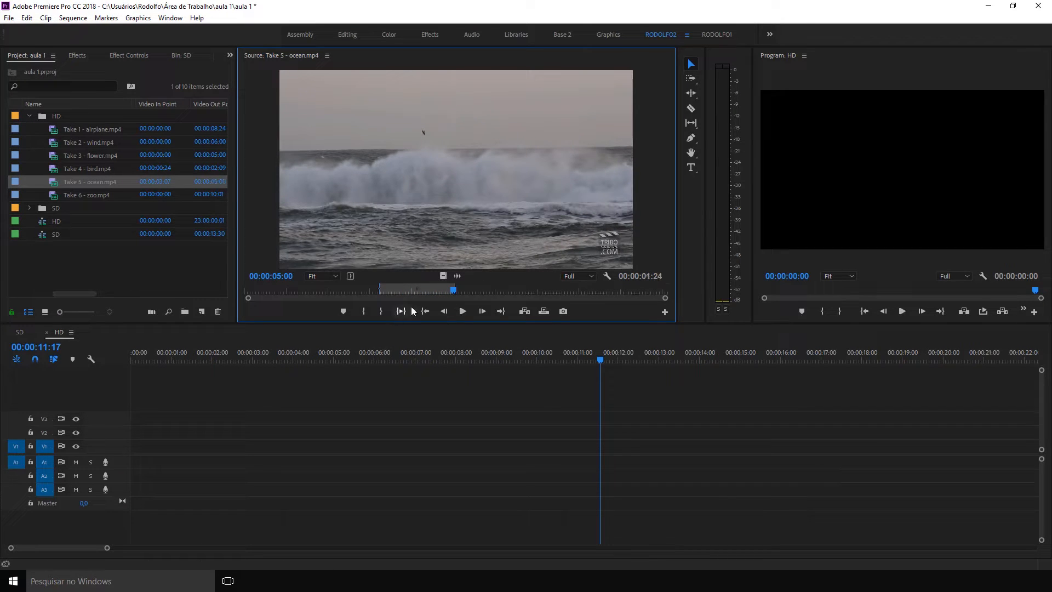
left_click(398, 311)
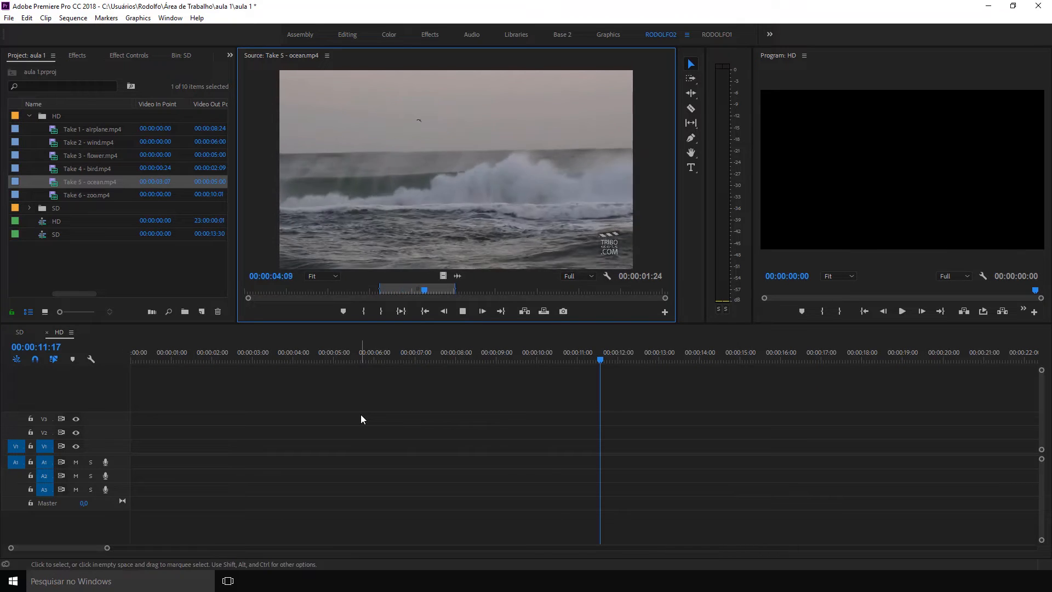
Play the marked ocean section from In to Out, place it on V1 and A1 at 00:00:06:14, and view the sequence at 00:00:07:13.
left_click(403, 311)
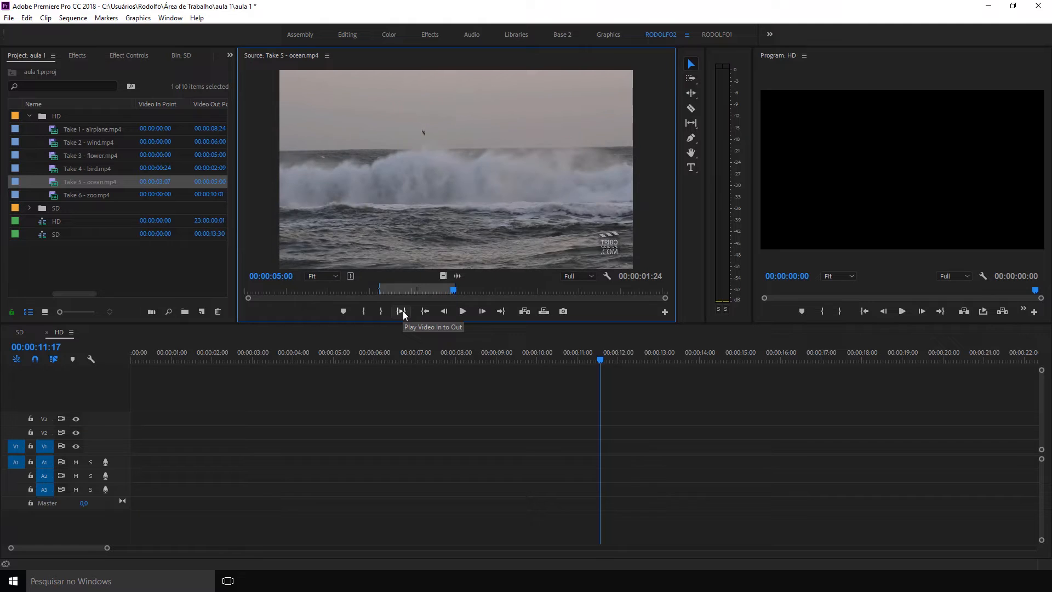
left_click(403, 311)
left_click_drag(406, 191, 421, 386)
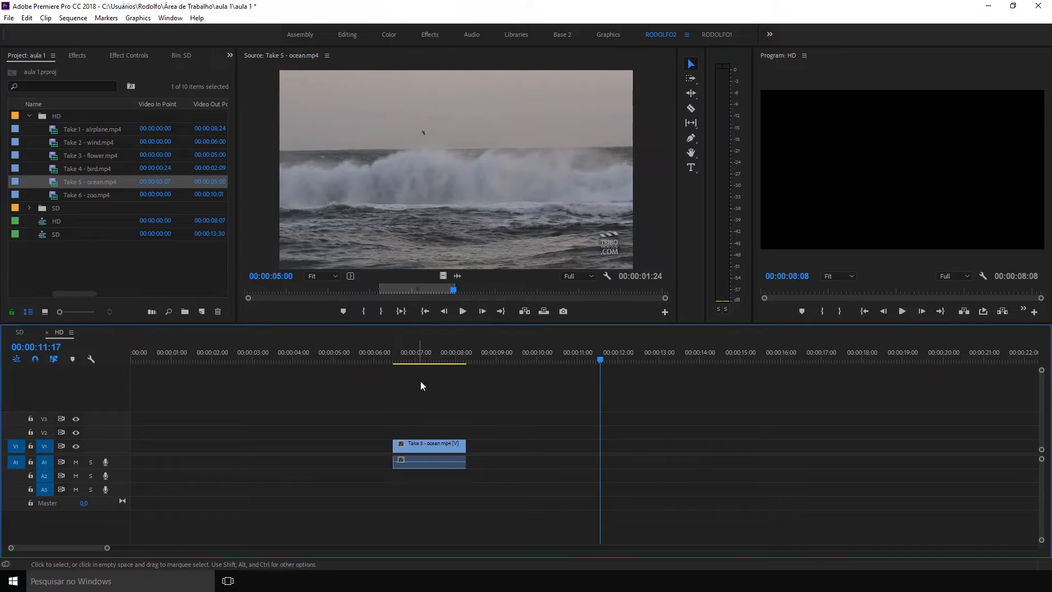
left_click(433, 359)
Unlink the ocean clip's video and audio in the HD sequence, and delete first the audio and then the video.
left_click(439, 465)
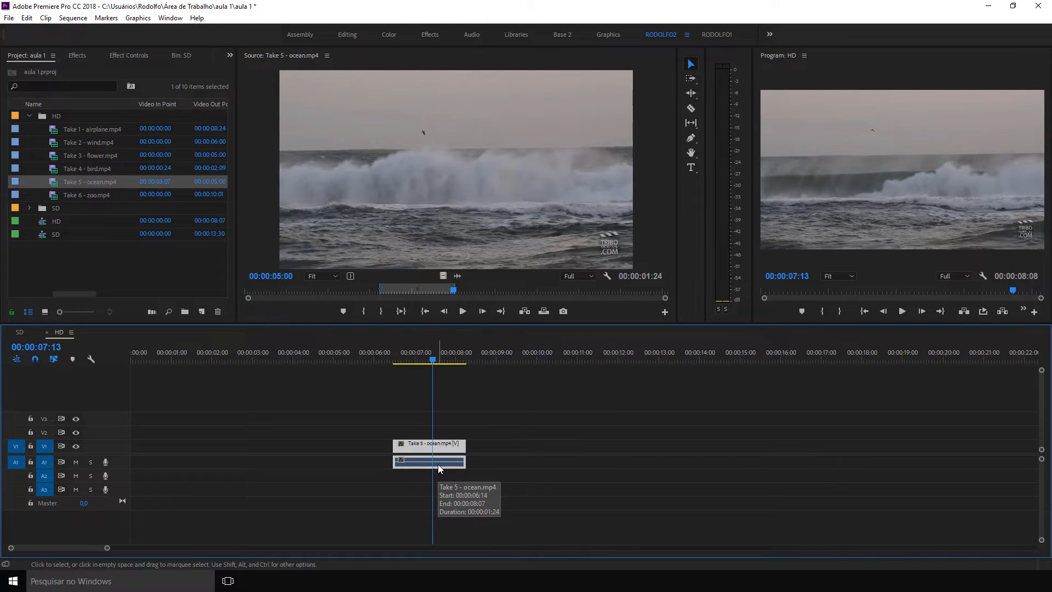
right_click(438, 465)
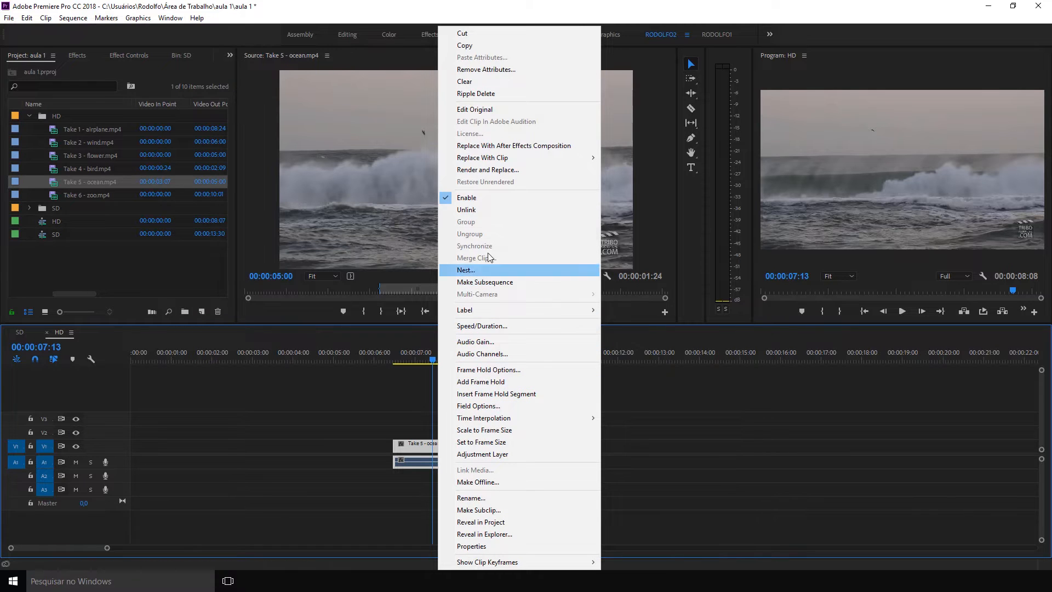
left_click(485, 212)
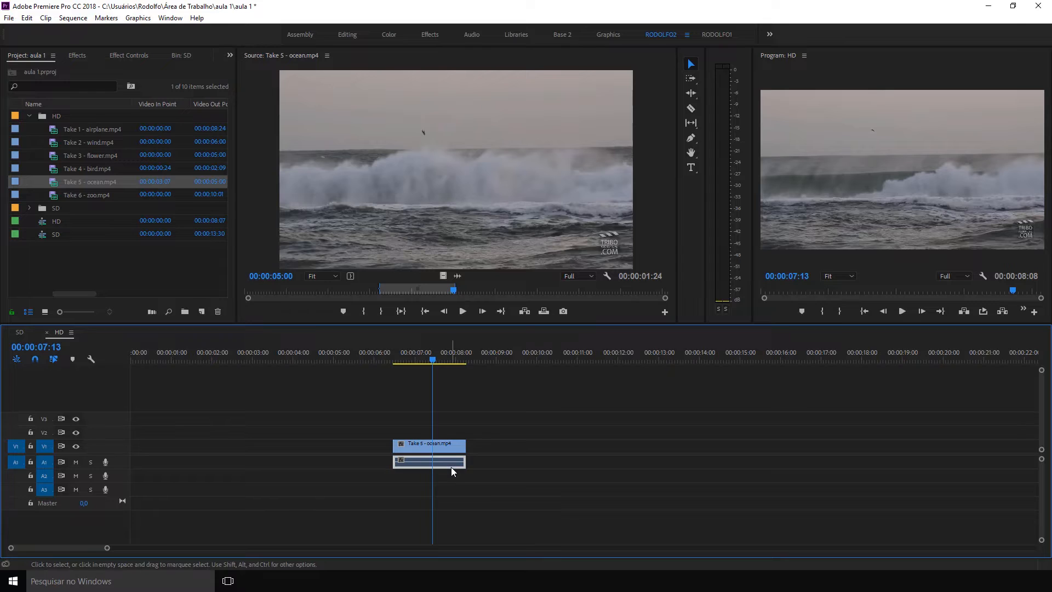
key("Delete")
left_click(470, 462)
left_click_drag(507, 426, 414, 471)
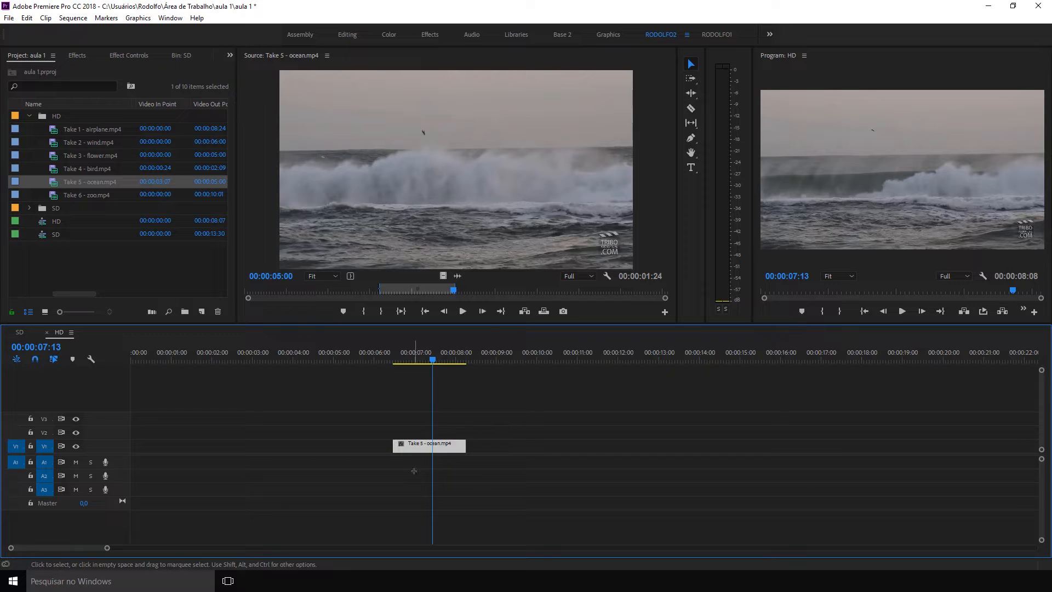
key("Delete")
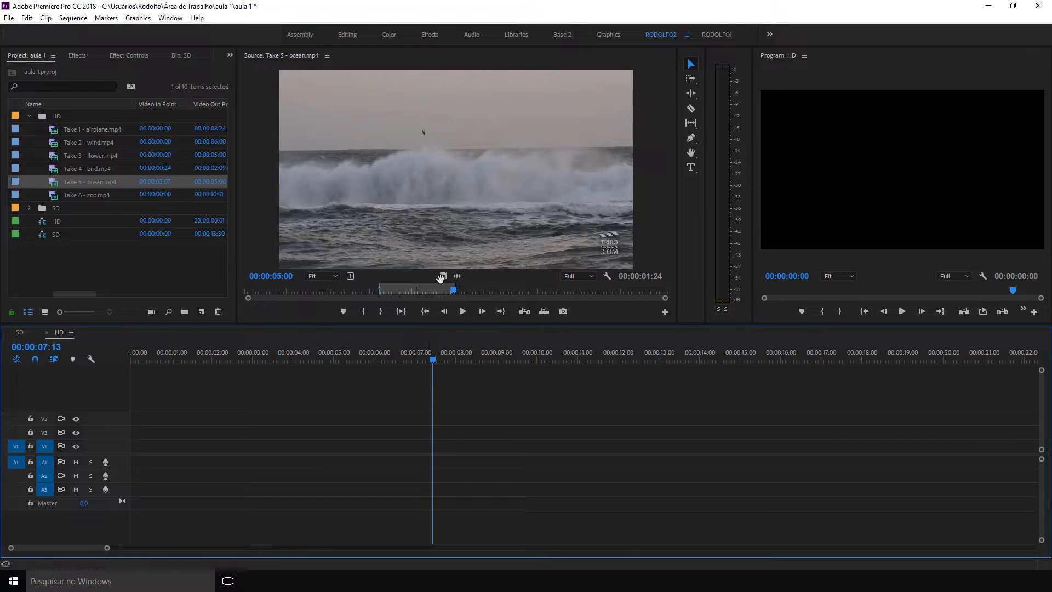
Open Take 1 - airplane.mp4 in the Source Monitor, place it on V1 and A1 shortly before 00:00:07:00, and delete it from the sequence.
double_click(56, 128)
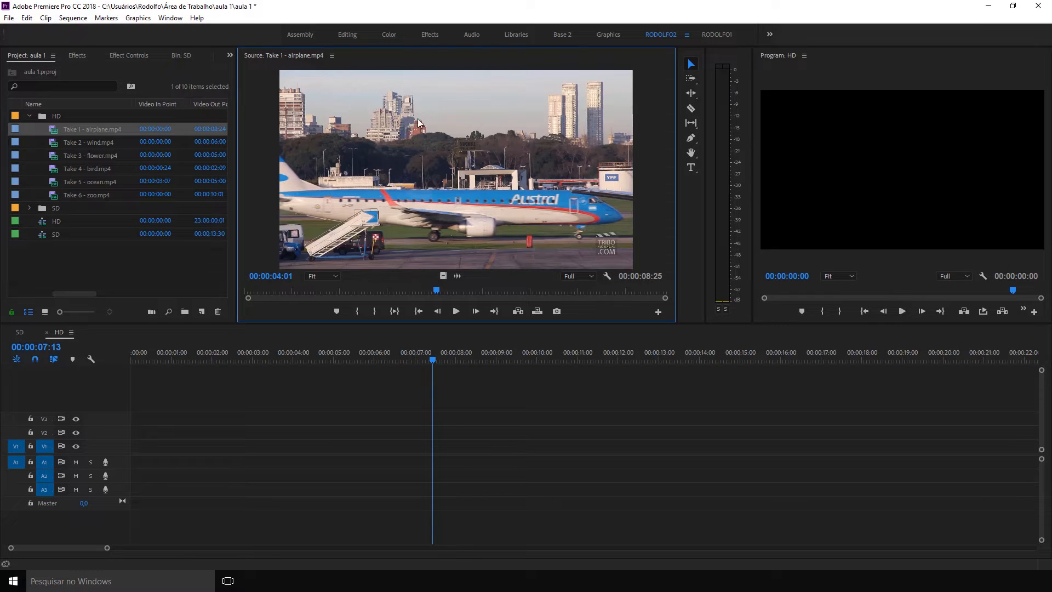
left_click_drag(445, 159, 415, 453)
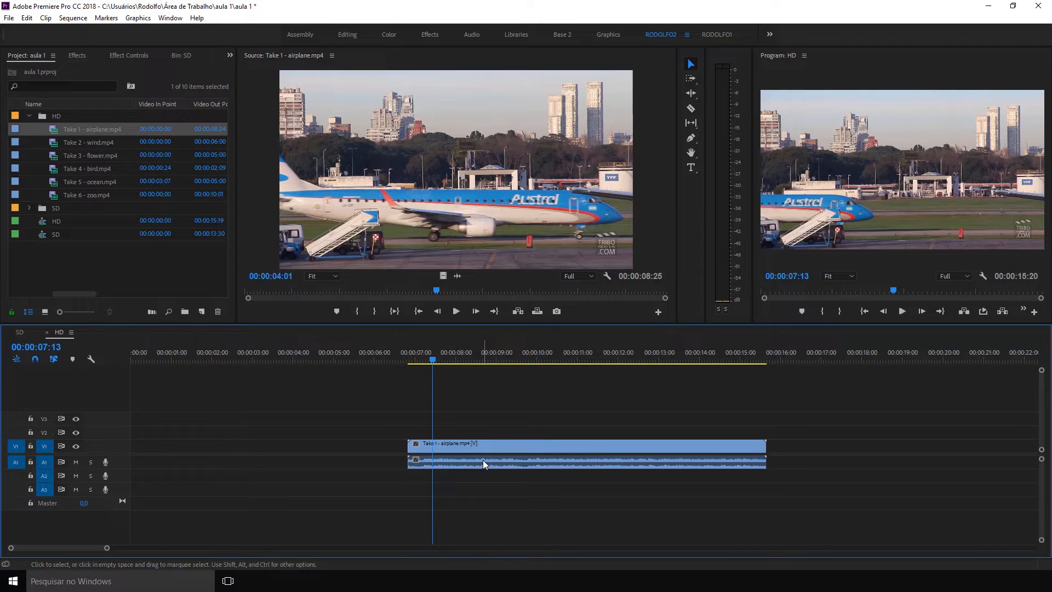
left_click(507, 445)
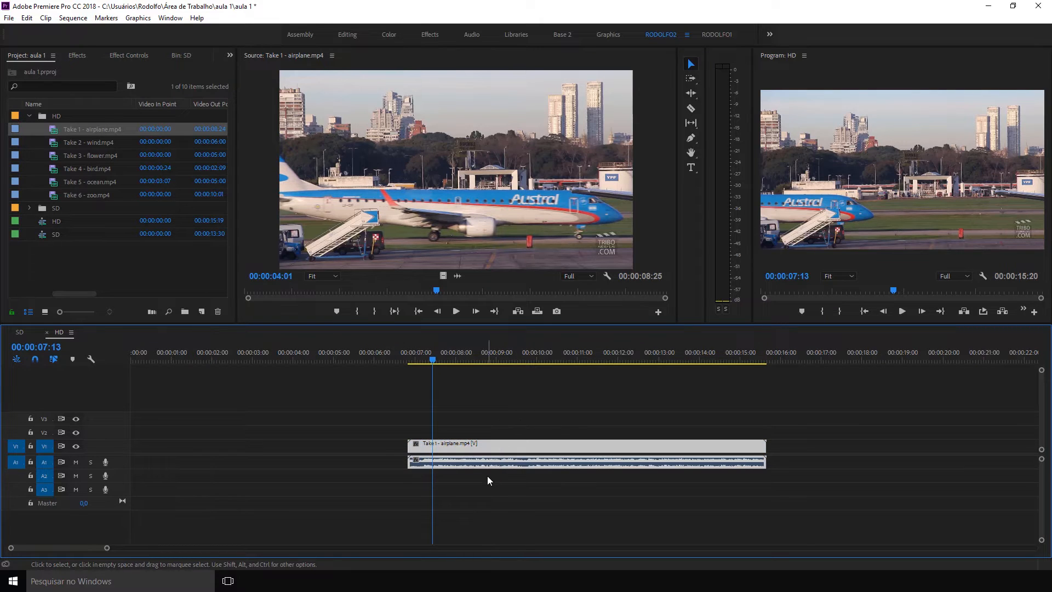
key("Delete")
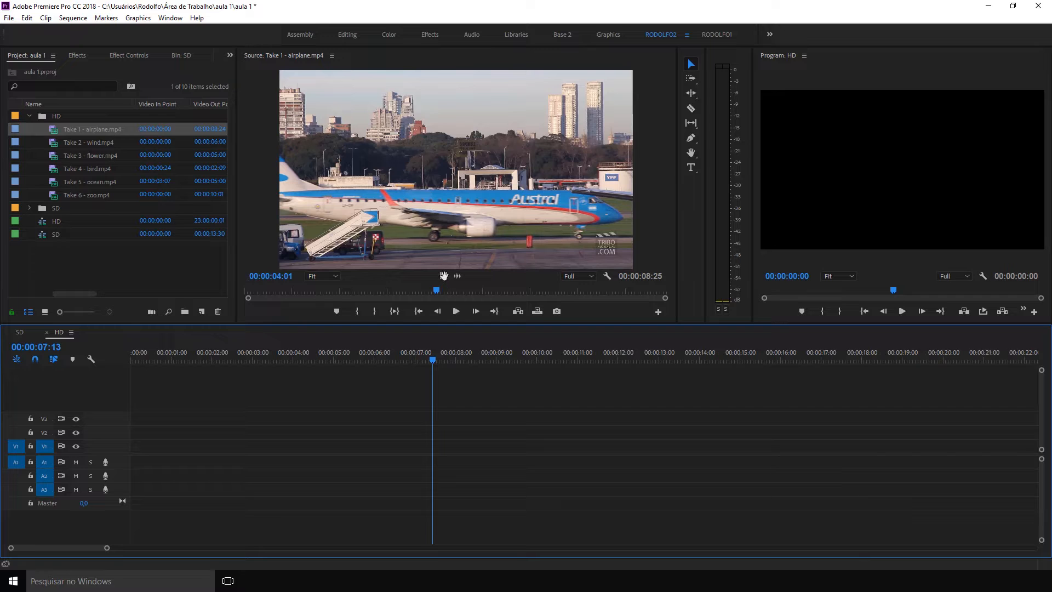
Place only the airplane video on V1 at about 00:00:05:10 and only its audio on A1 at about 00:00:13:25, and delete both.
left_click_drag(444, 276, 356, 446)
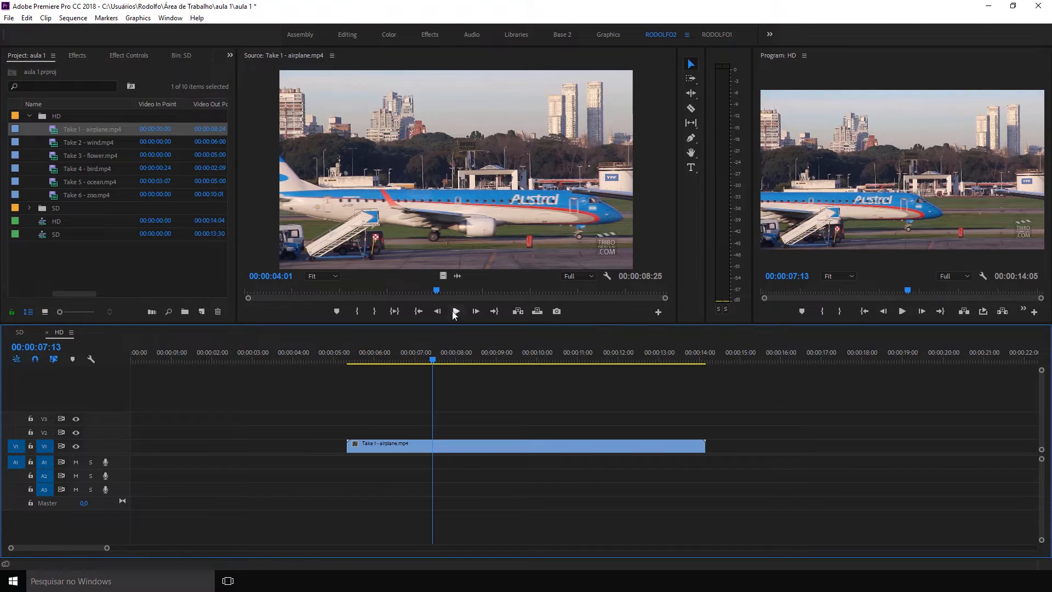
left_click_drag(458, 277, 694, 463)
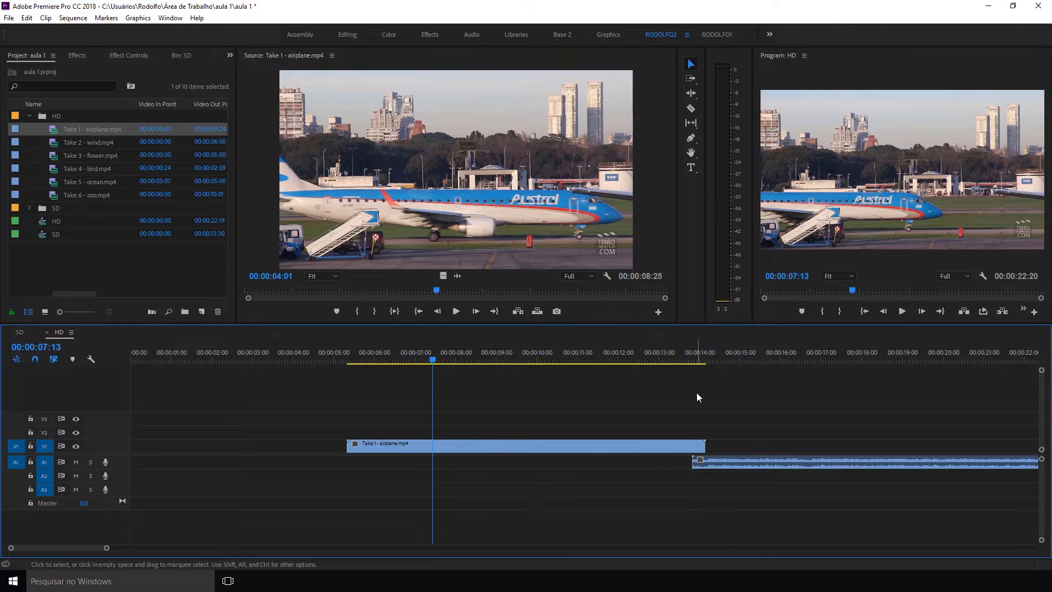
left_click_drag(739, 400, 664, 487)
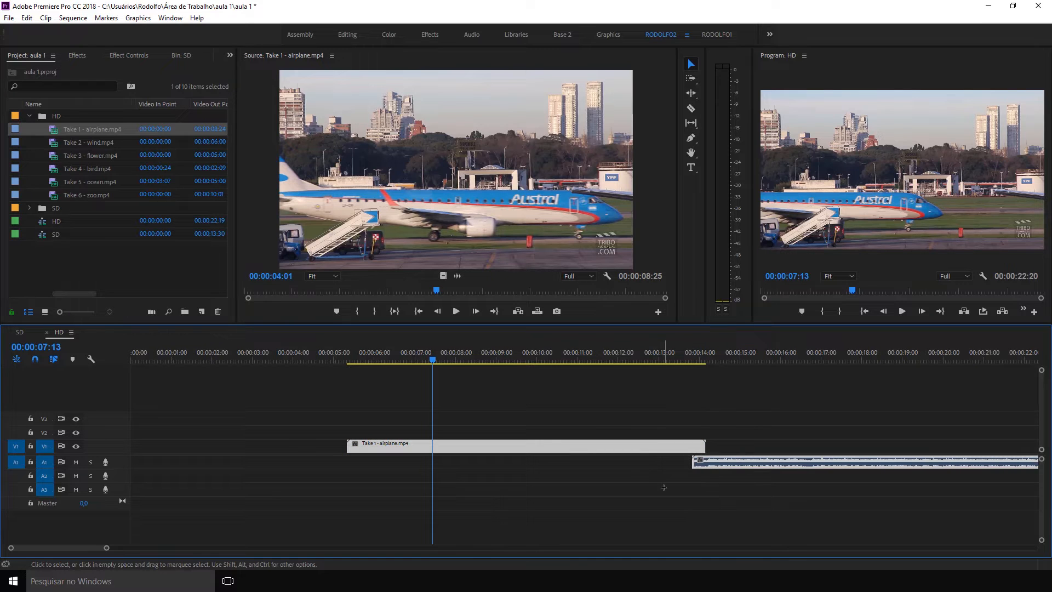
key("Delete")
Mark Take 1 - airplane.mp4 from 00:00:03:05 to 00:00:05:25 and overwrite that section into the HD sequence at 00:00:07:13.
left_click(397, 287)
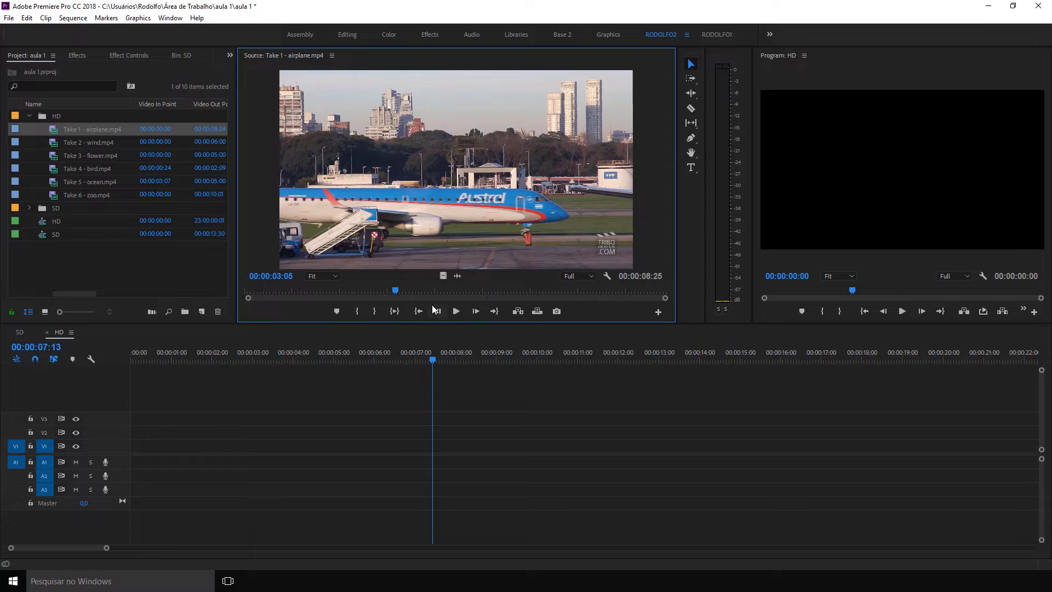
key("i")
left_click(520, 291)
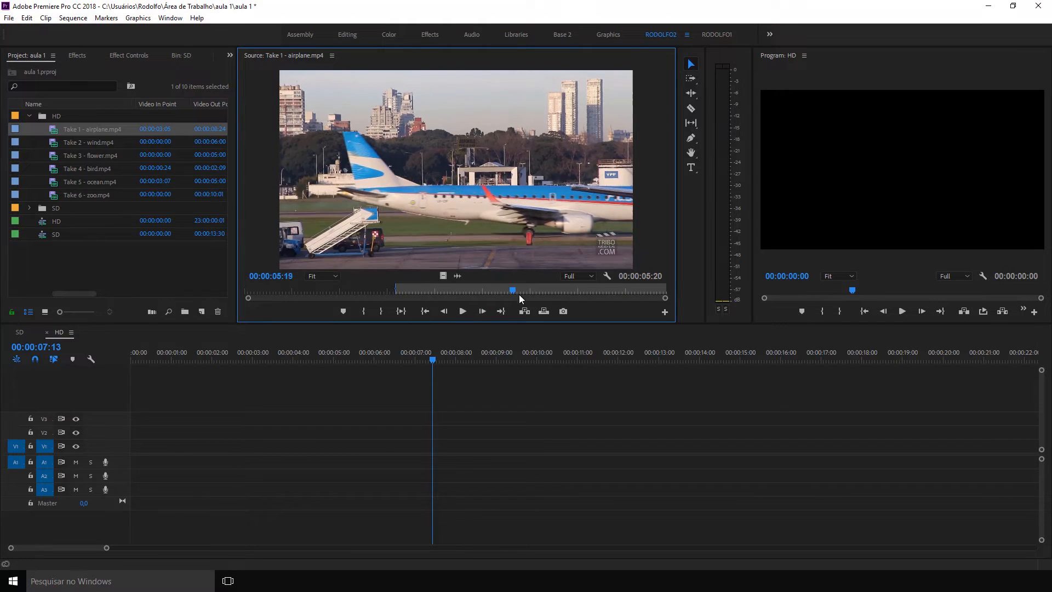
key("o")
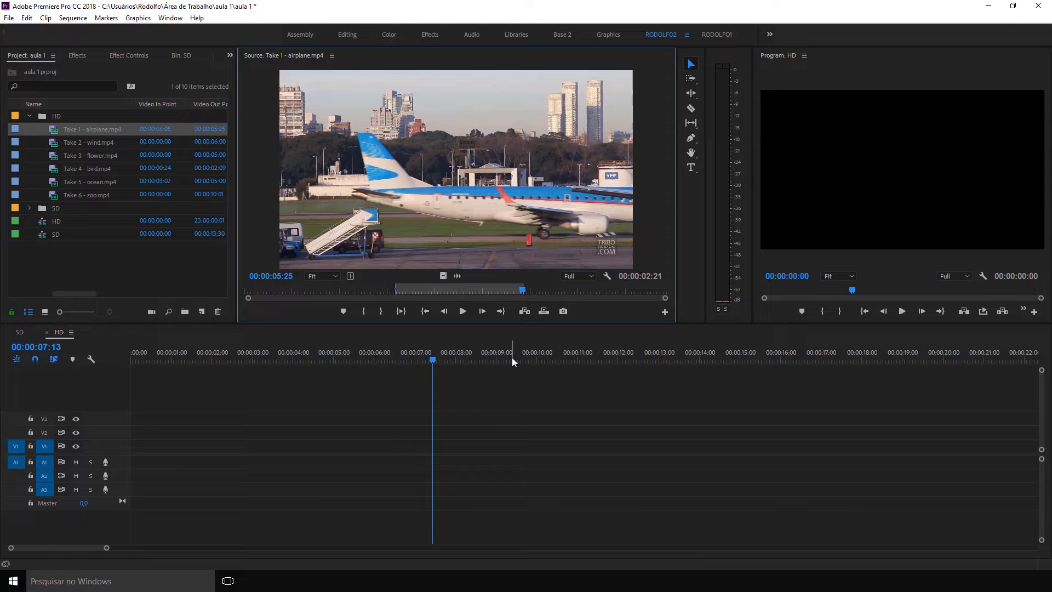
left_click(543, 312)
Insert the airplane section again at about 00:00:10:18, return the playhead to 00:00:07:13, and delete that second copy.
left_click(560, 356)
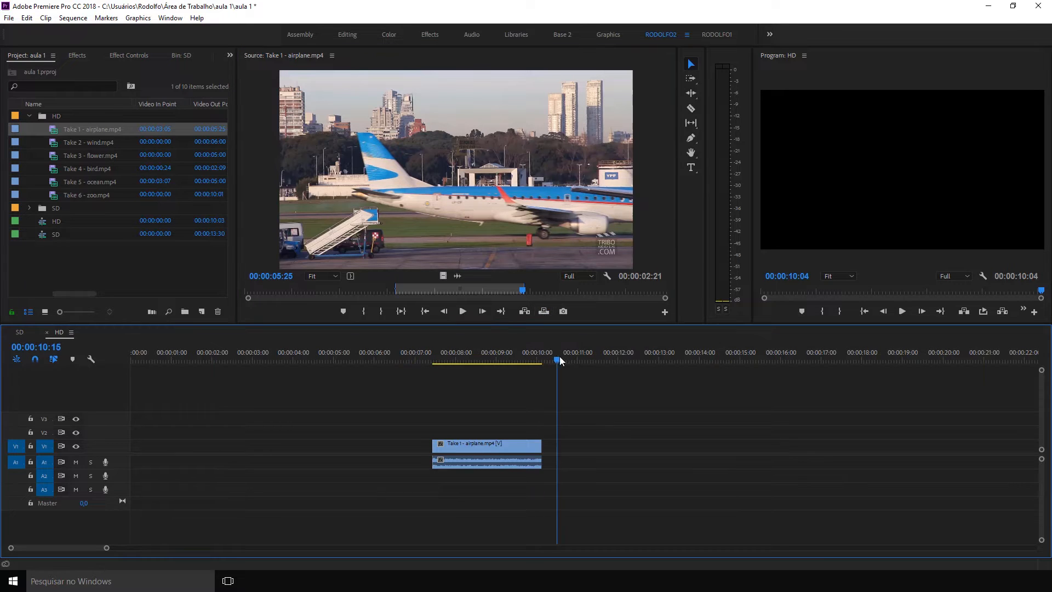
left_click(525, 311)
left_click(686, 357)
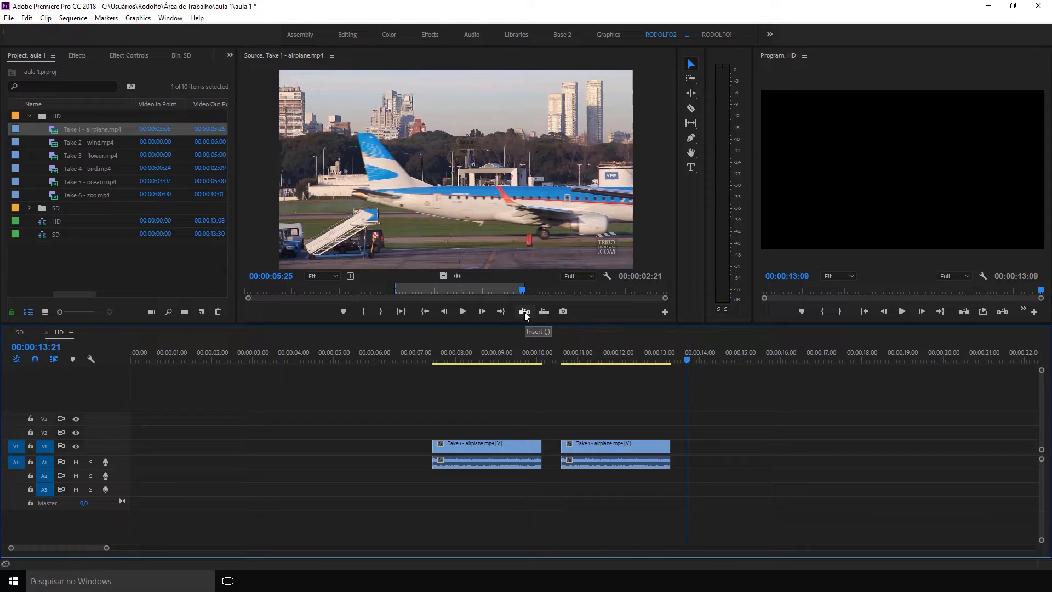
left_click_drag(504, 350, 433, 351)
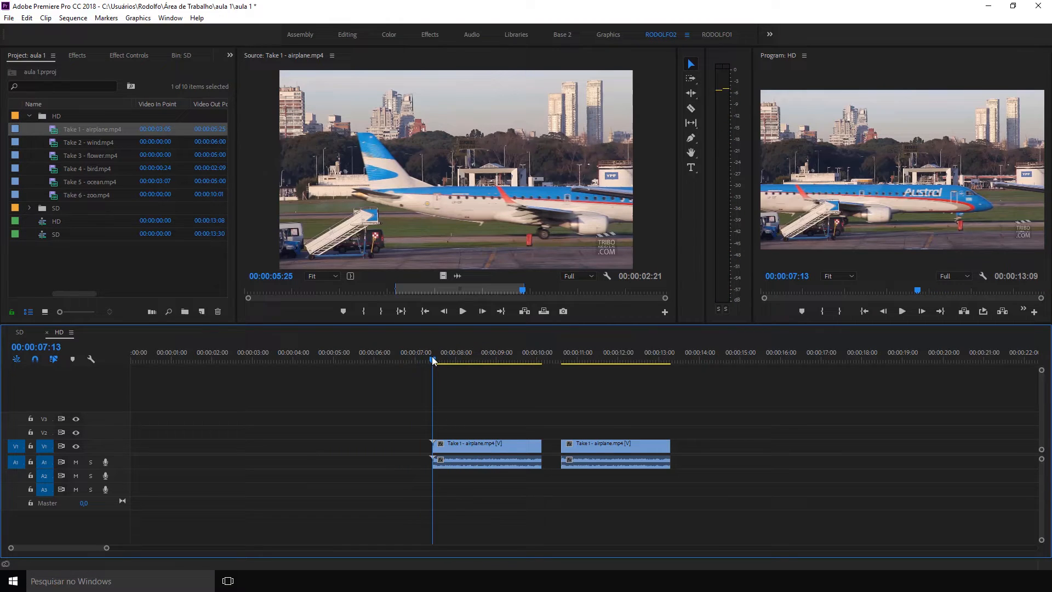
left_click(591, 449)
key("Delete")
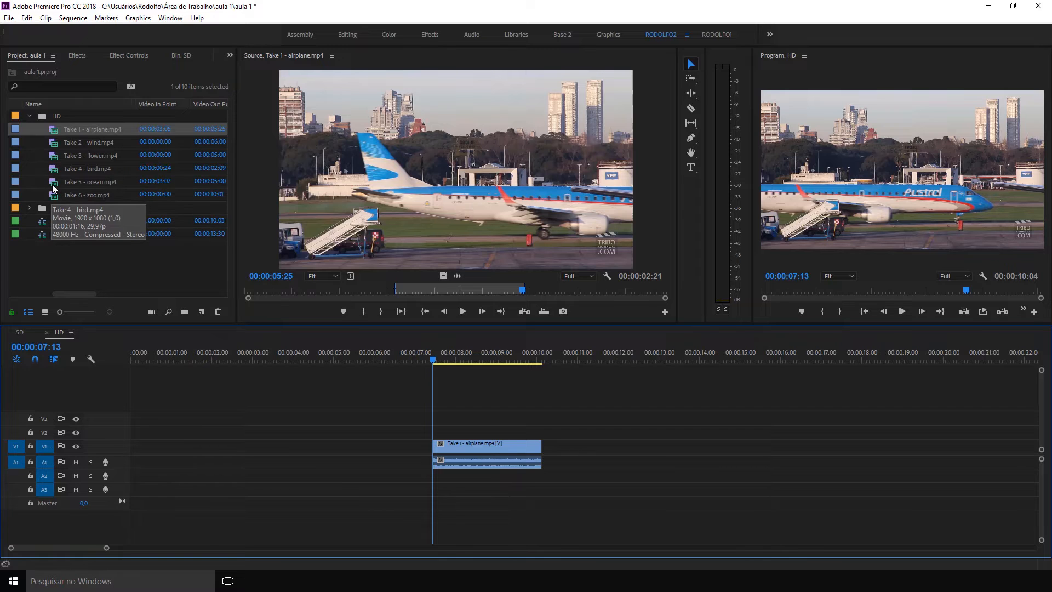
Load the full-length Take 5 - ocean.mp4, try inserting it at 00:00:07:13 ahead of the airplane clip, and undo the insertion.
left_click_drag(52, 182, 338, 229)
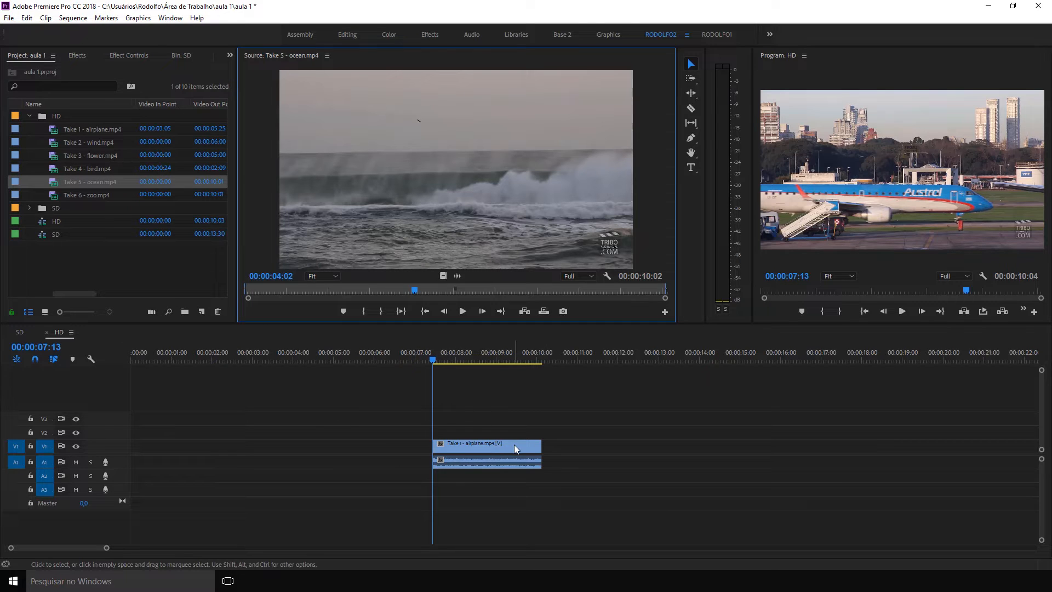
left_click(525, 311)
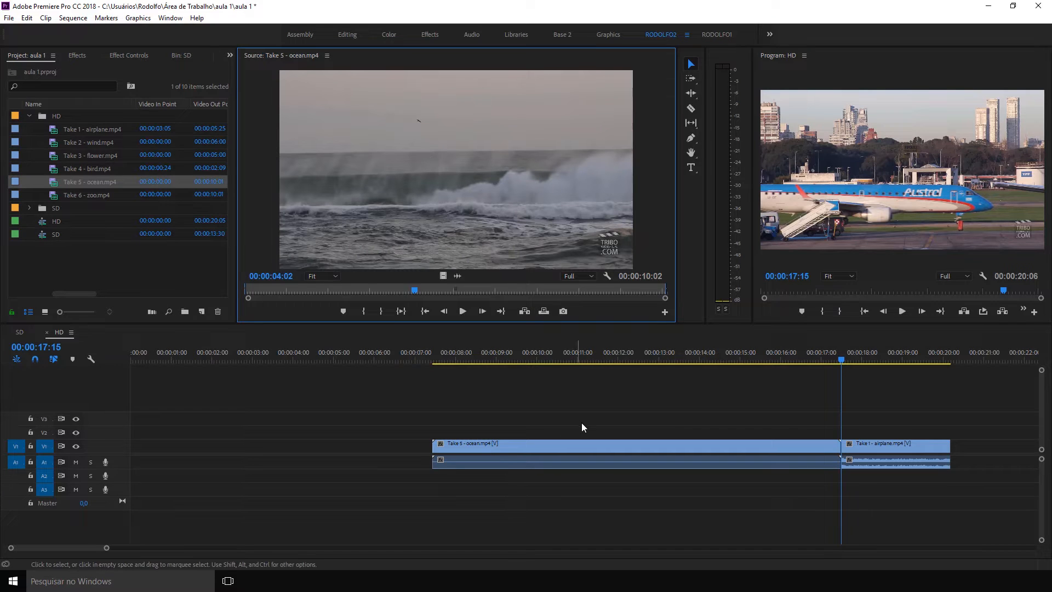
left_click_drag(657, 421, 606, 476)
left_click_drag(868, 421, 904, 470)
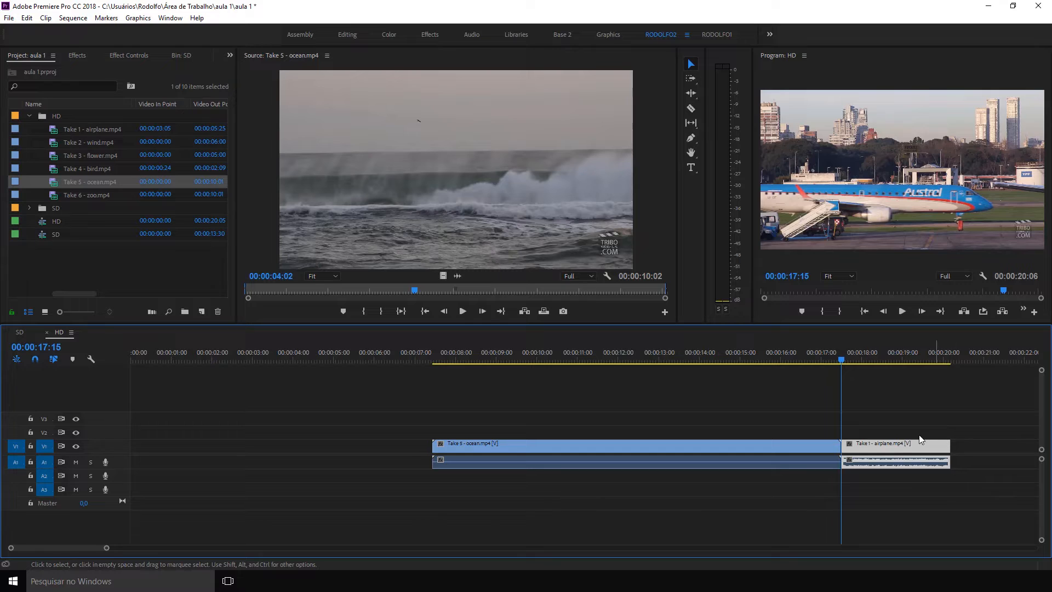
key("ctrl+z")
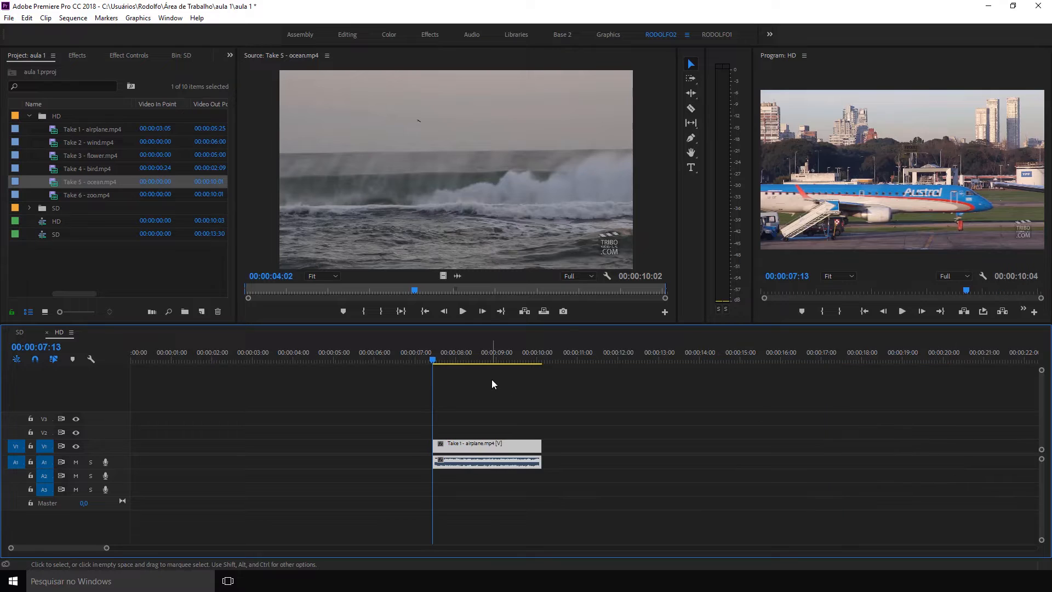
Try overwriting the airplane clip with the ocean clip at 00:00:07:13, scrub to 00:00:11:08, and undo the overwrite.
left_click(544, 311)
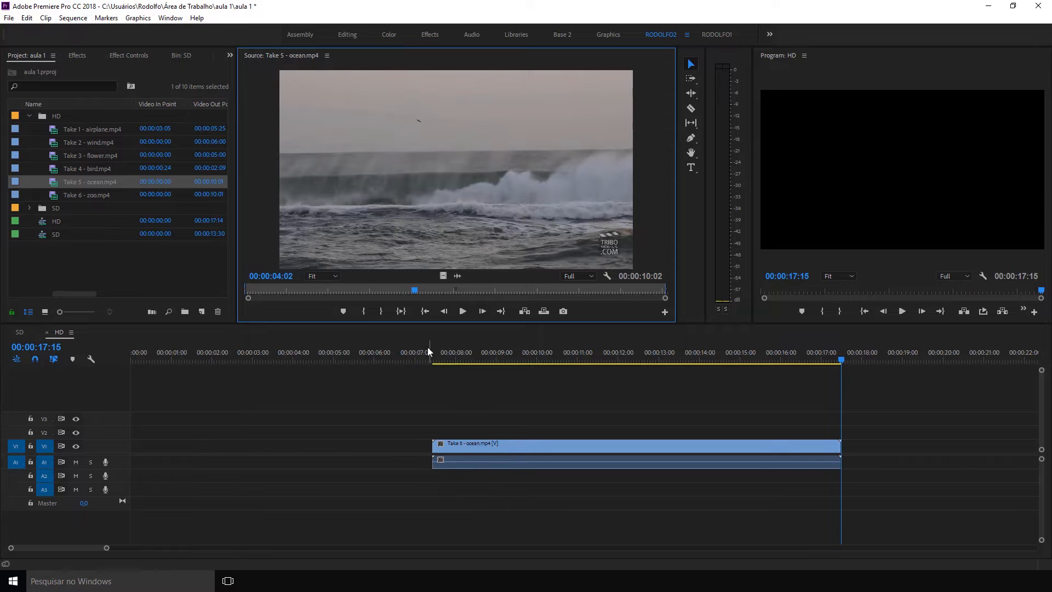
left_click_drag(433, 354, 590, 394)
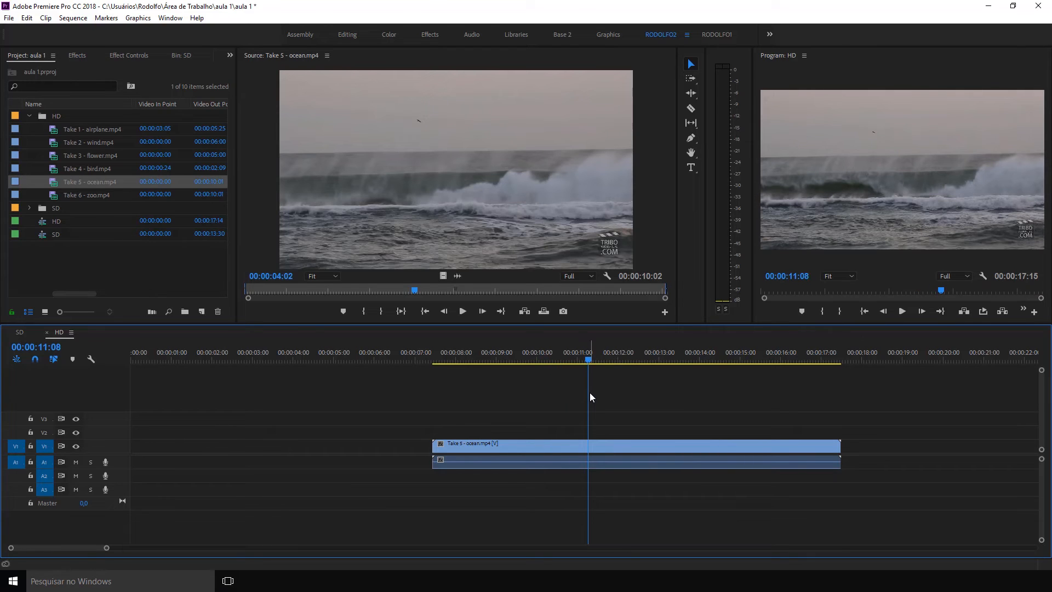
key("ctrl+z")
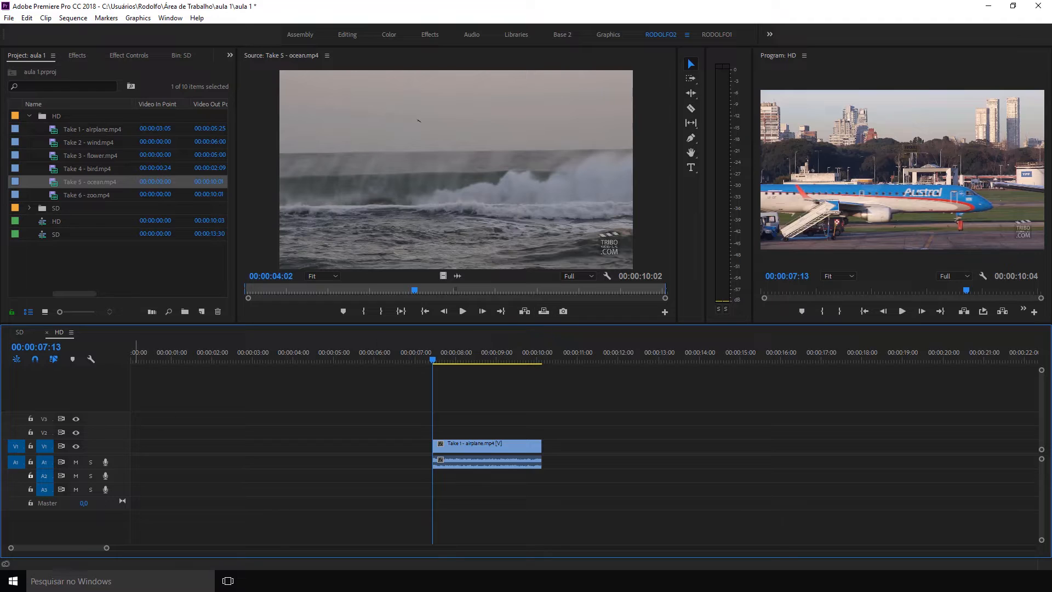
Toggle the track targeting of V1 and A1 off and back on.
left_click(47, 460)
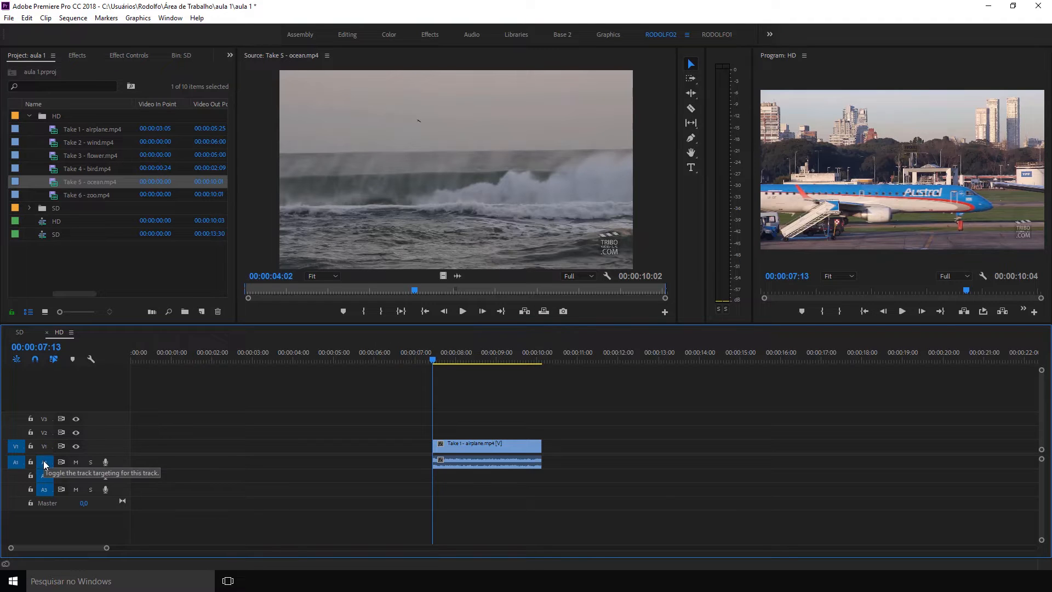
left_click(44, 446)
left_click(44, 462)
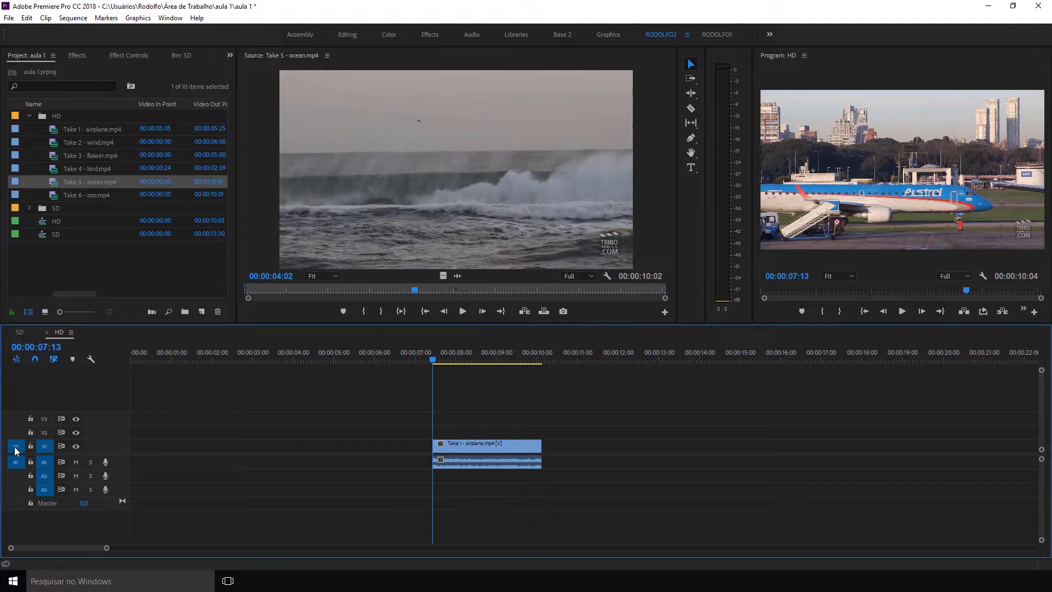
Switch off source patching for V1 and A1, assign the video patch to V2 with V2 targeted, and try inserting the ocean clip at 00:00:12:12.
left_click(16, 446)
left_click(17, 465)
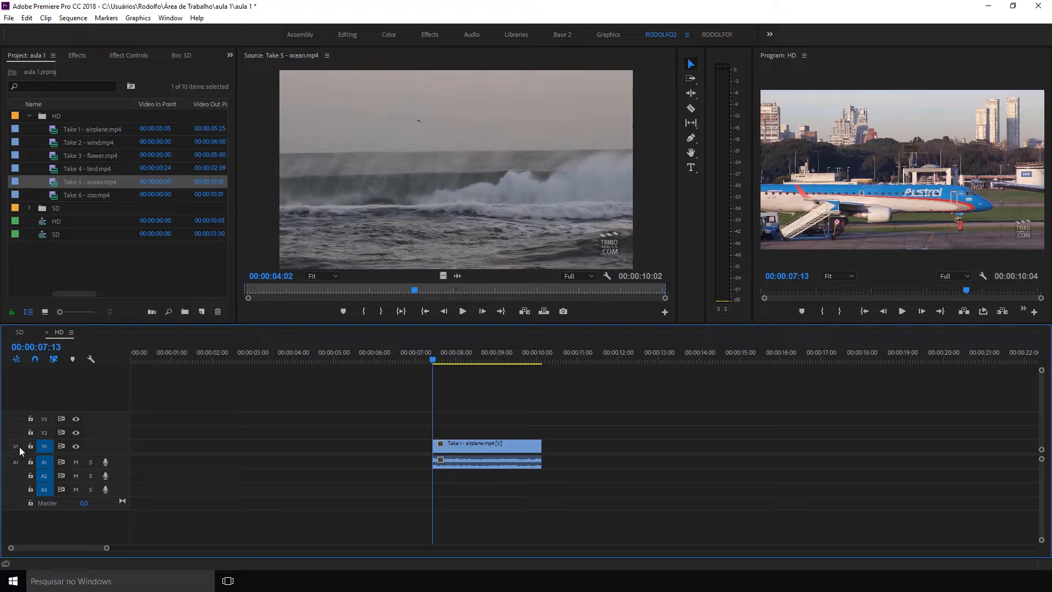
left_click(45, 433)
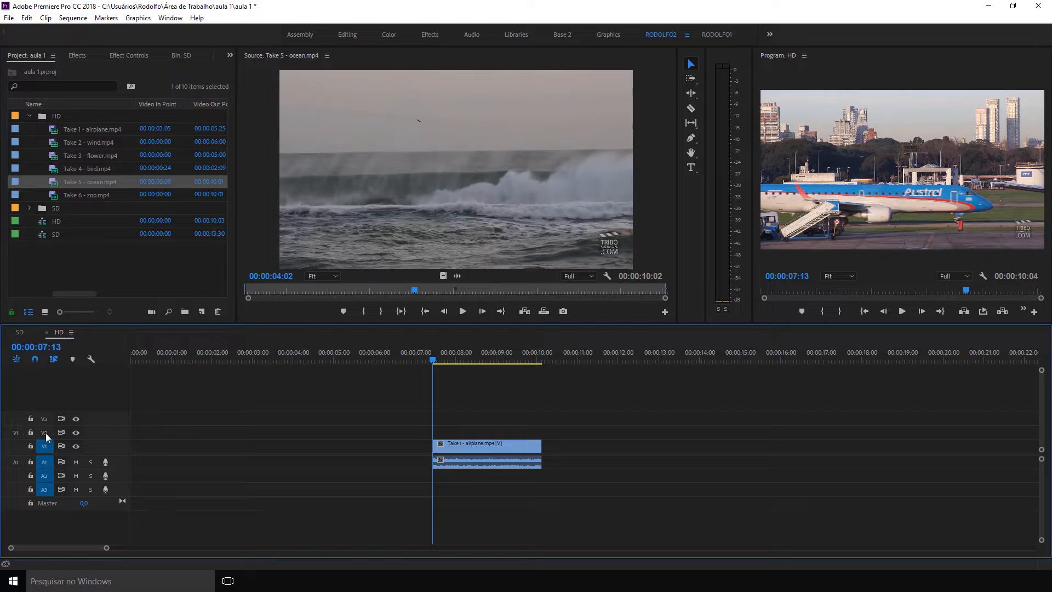
left_click(635, 360)
left_click(532, 307)
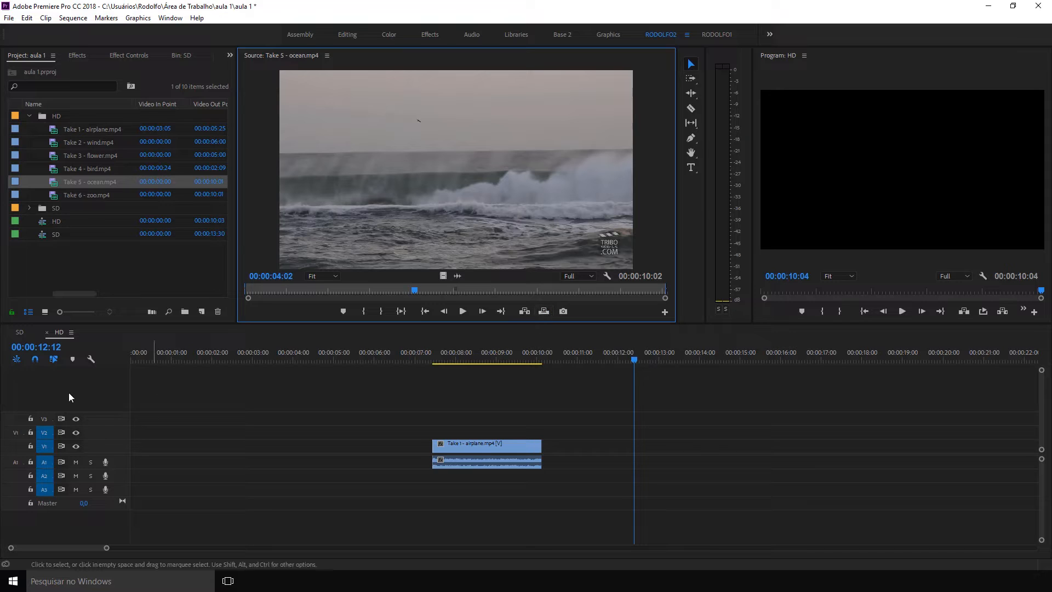
Enable the video and audio source patches and overwrite the ocean clip onto V2 and A1 at 00:00:12:12.
left_click(15, 433)
left_click(16, 462)
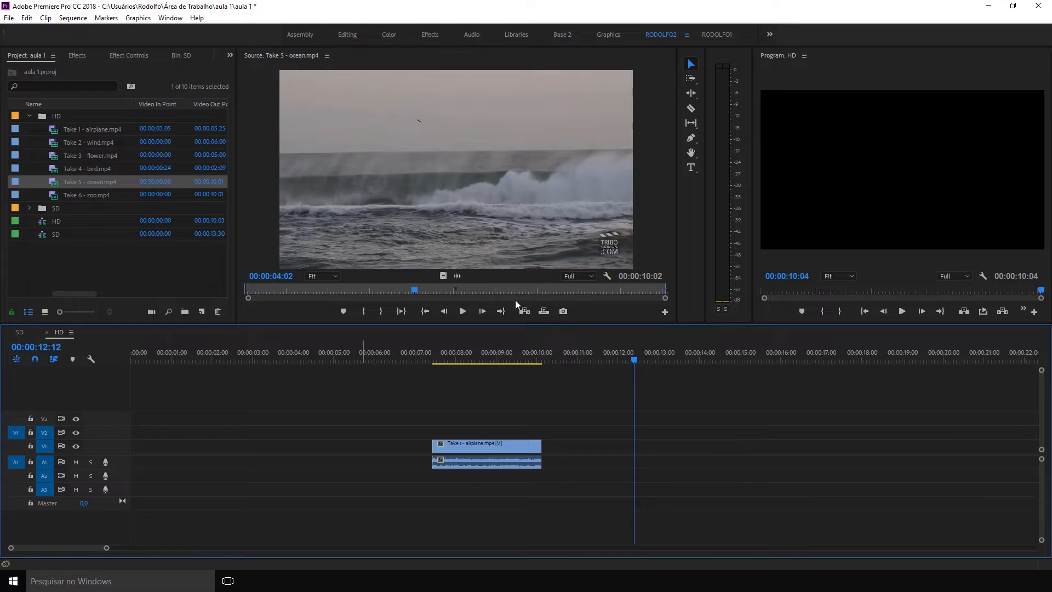
left_click(544, 311)
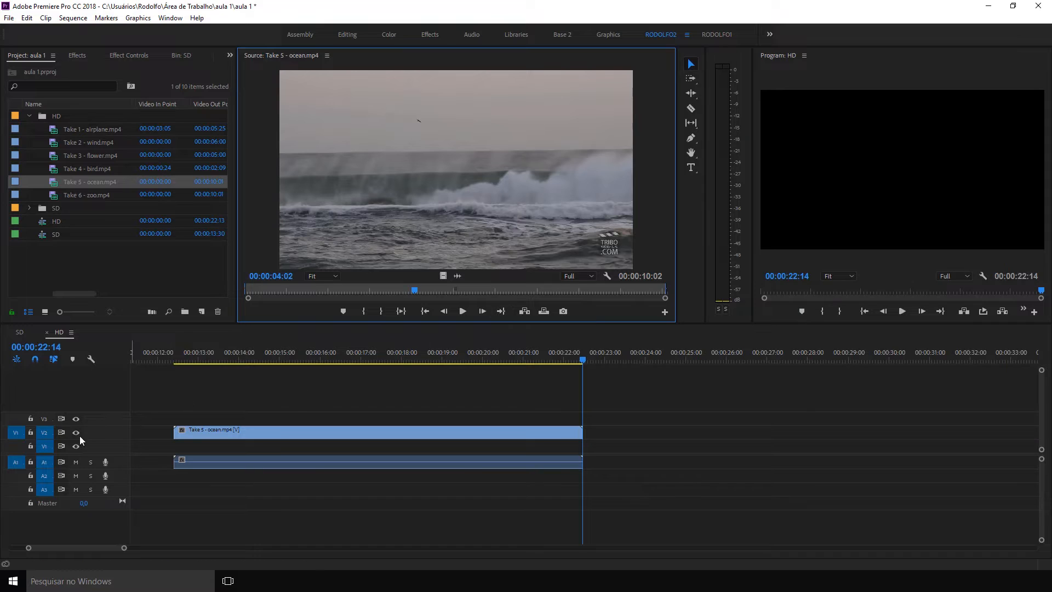
Insert the ocean clip on V2 at 00:00:22:14, then overwrite it at 00:00:32:16 with the video patch moved to V3 and V3 targeted.
left_click(523, 310)
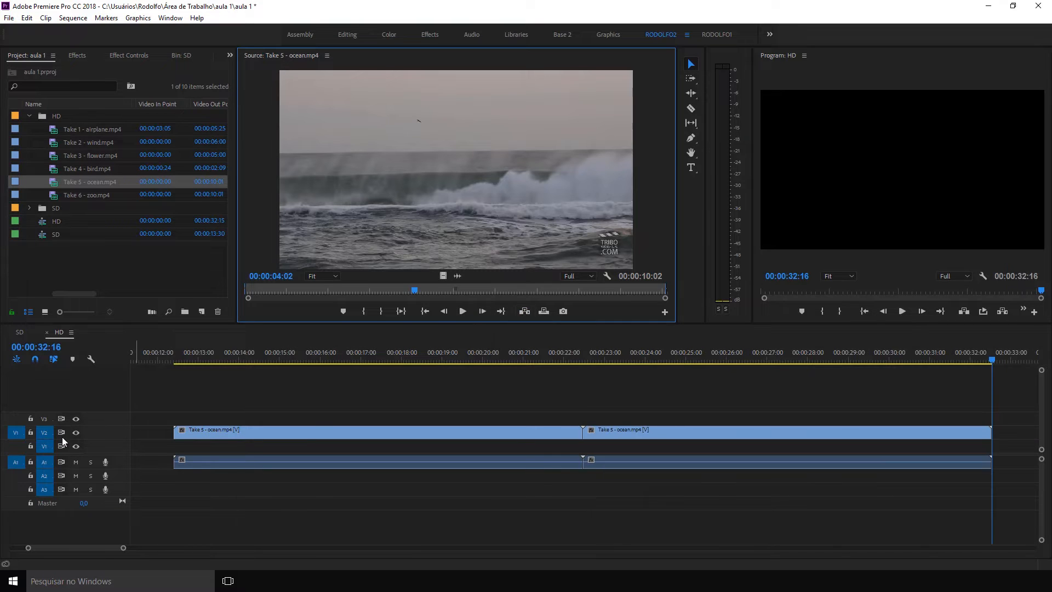
left_click_drag(11, 433, 12, 422)
left_click(44, 419)
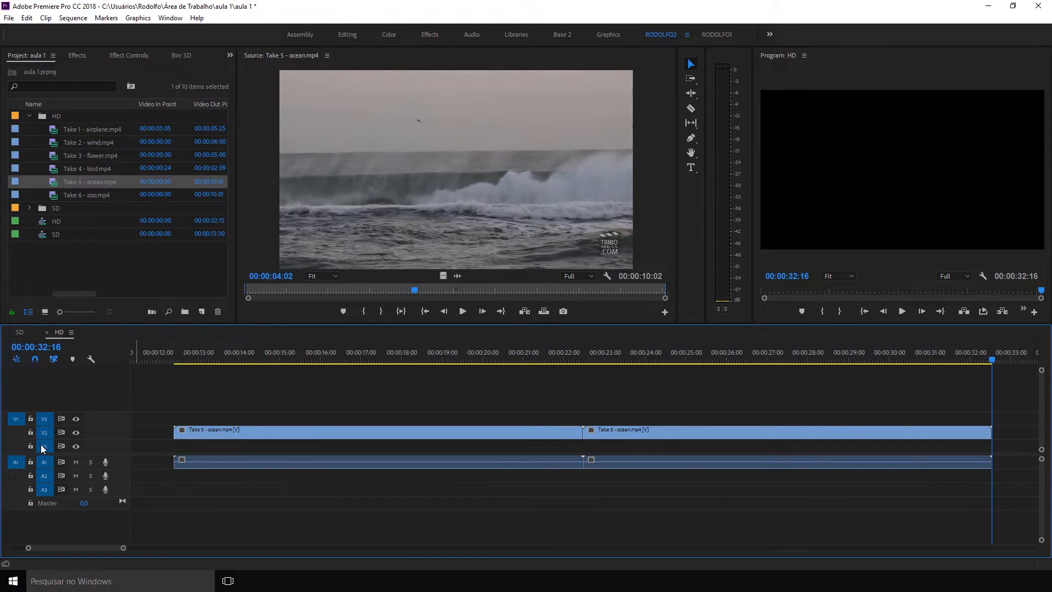
left_click(512, 315)
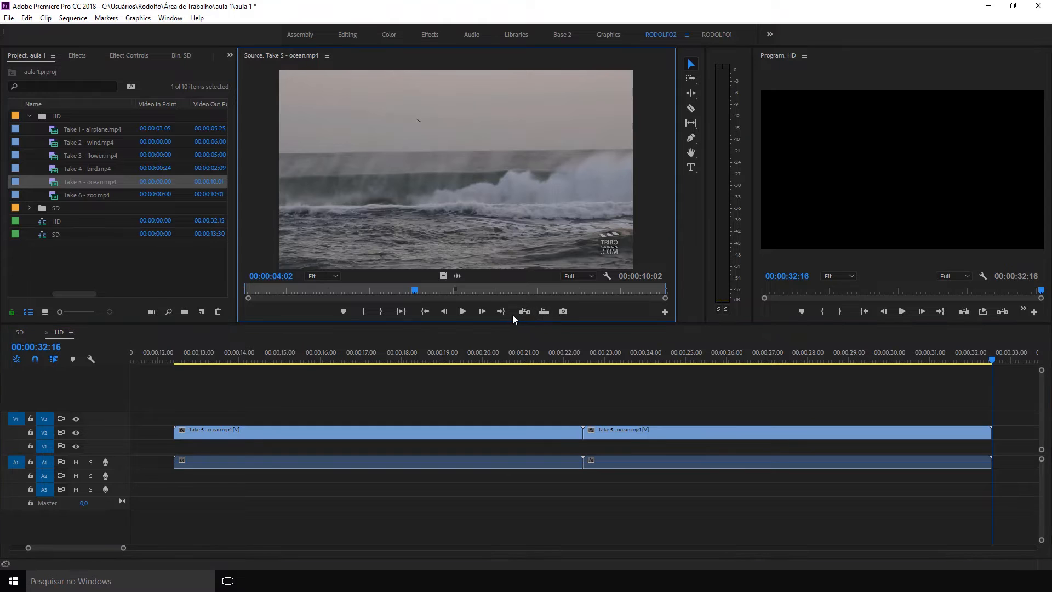
left_click(543, 312)
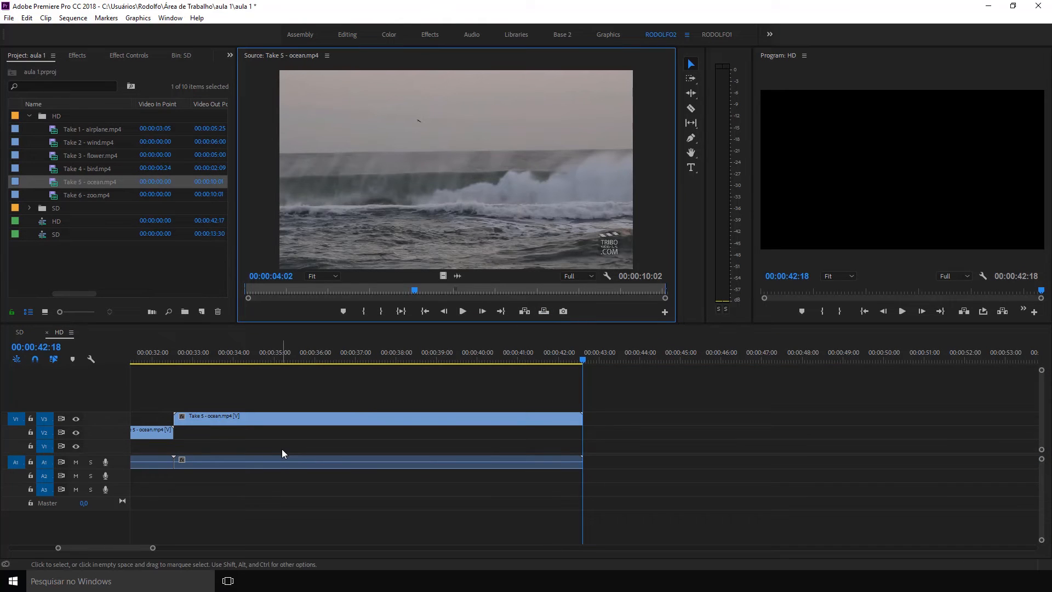
Delete the airplane clip and all the ocean clips from the HD sequence.
scroll(281, 449, "down", 3, "alt")
left_click(744, 445)
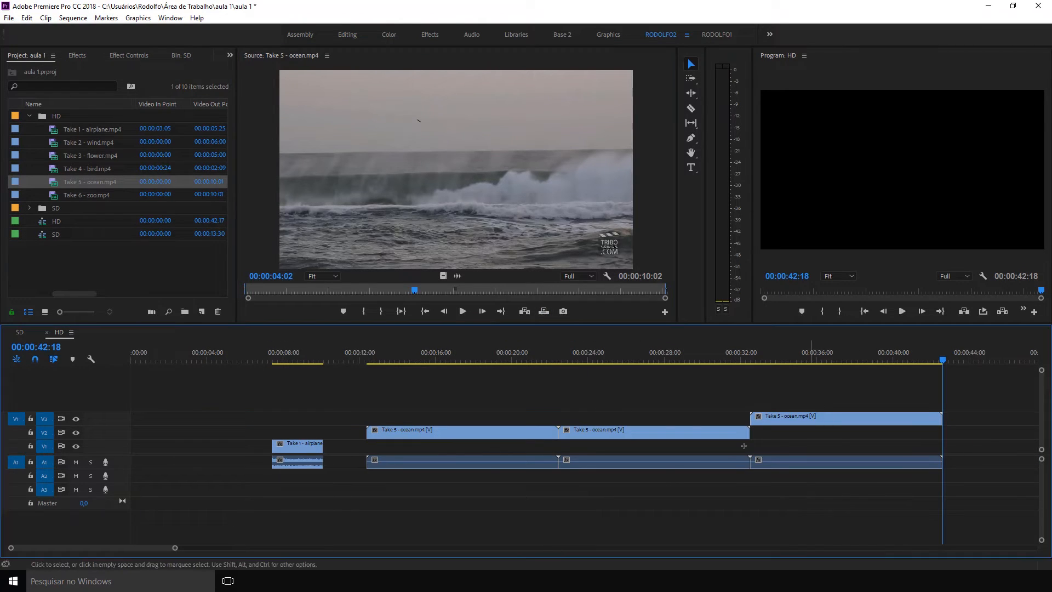
left_click_drag(817, 385, 274, 508)
key("Delete")
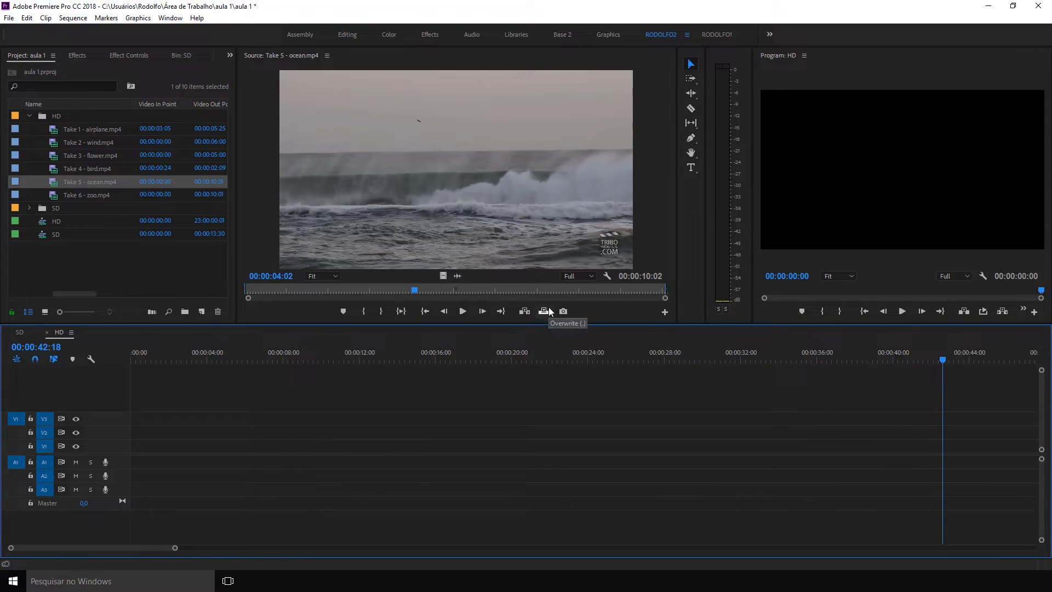
Place the whole ocean clip with its audio on V1 and A1 at about 00:00:12:00, and delete it.
left_click(468, 166)
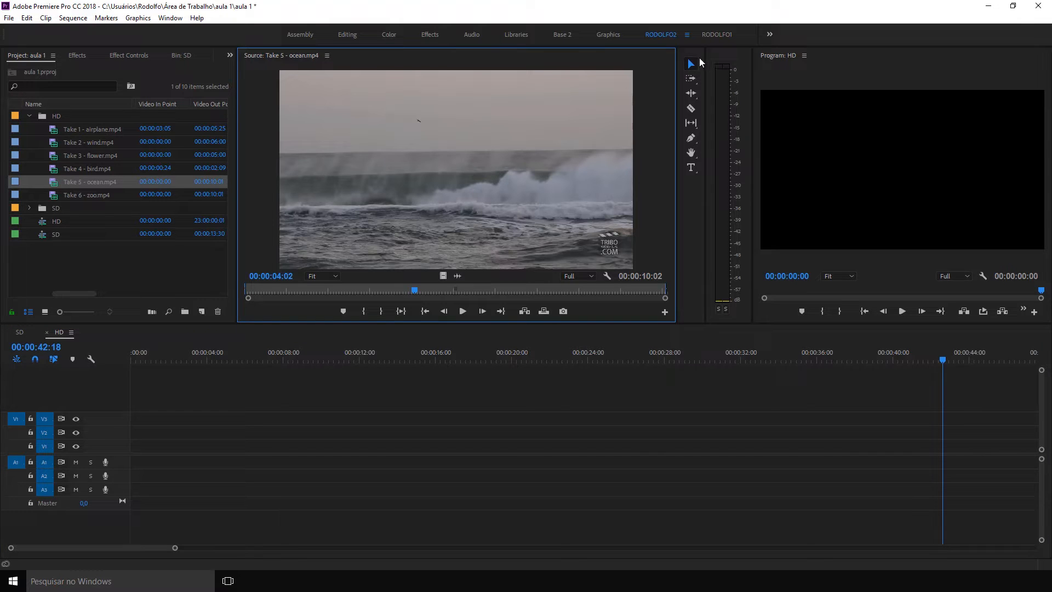
left_click(693, 65)
left_click_drag(483, 132, 363, 450)
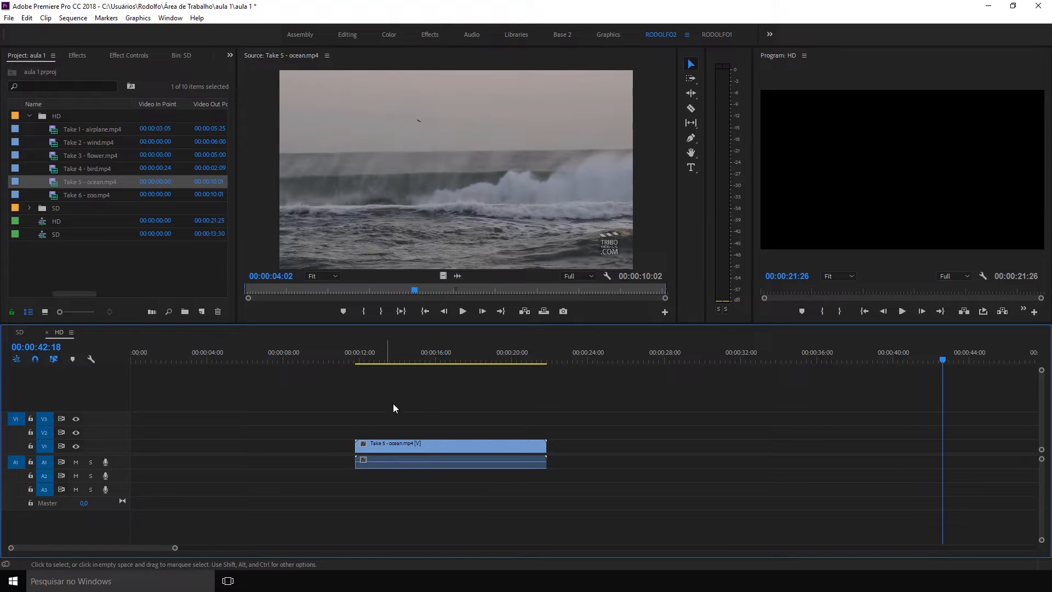
left_click_drag(426, 406, 380, 474)
key("Delete")
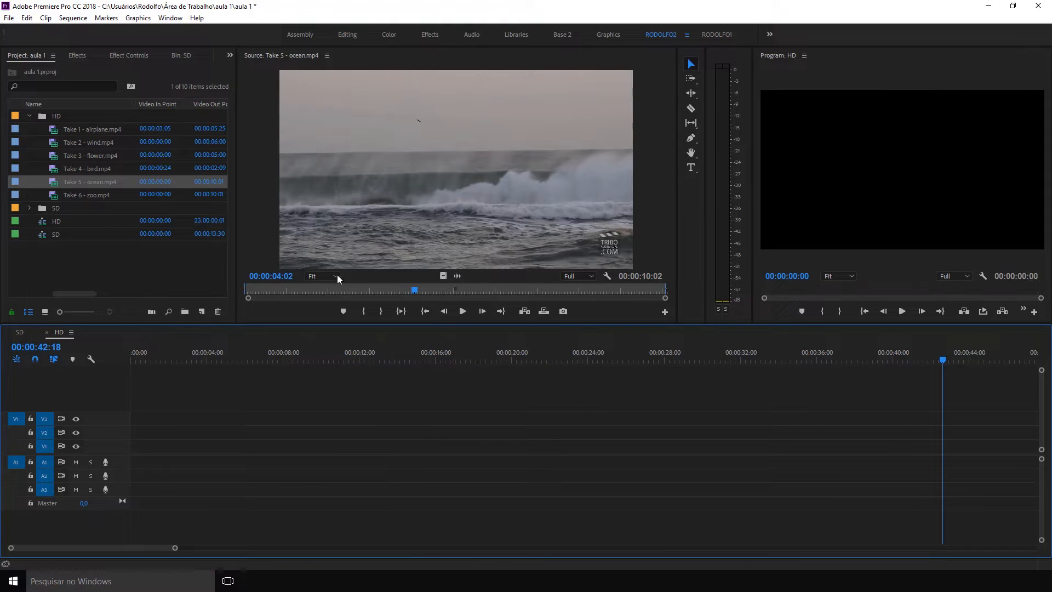
Mark the ocean clip from 00:00:03:04 to 00:00:05:02 and place only its video on V1 at about 00:00:11:00.
mouse_move(370, 290)
left_mouse_down()
mouse_move(335, 293)
mouse_move(389, 288)
mouse_move(377, 288)
left_mouse_up()
key("i")
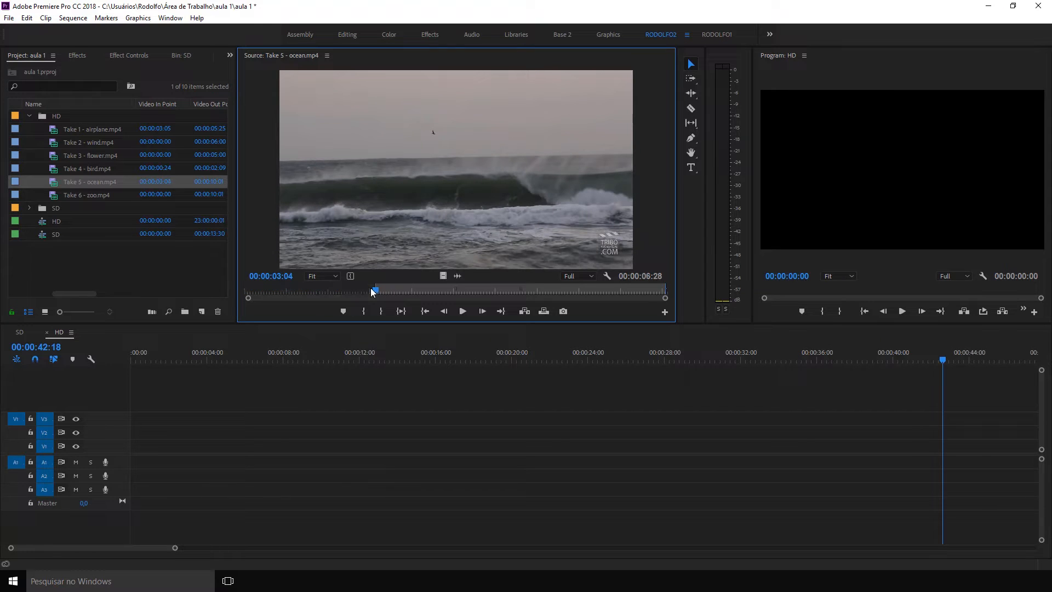
left_click(462, 312)
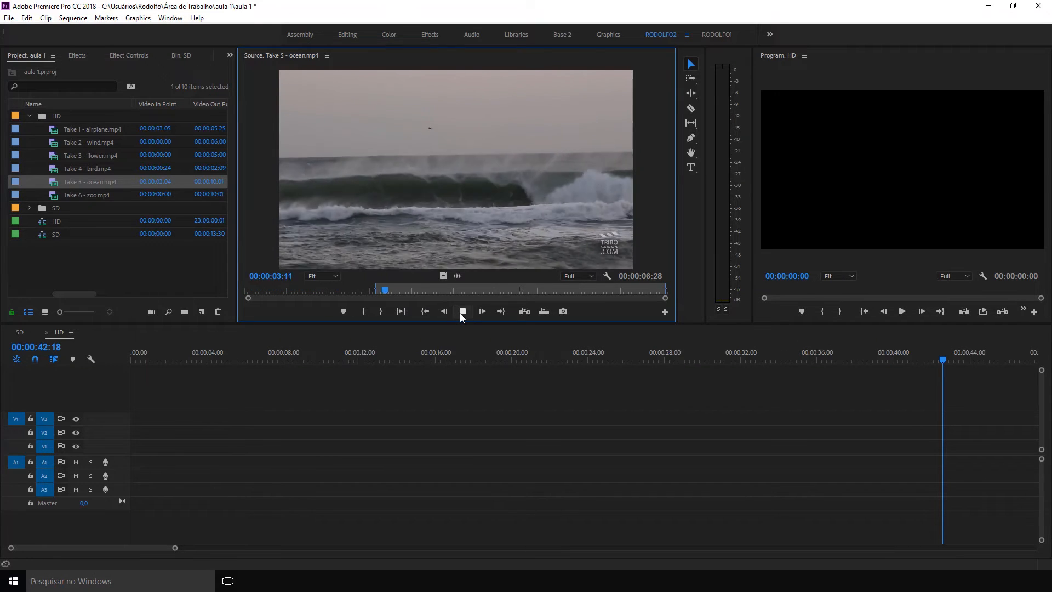
left_click(460, 313)
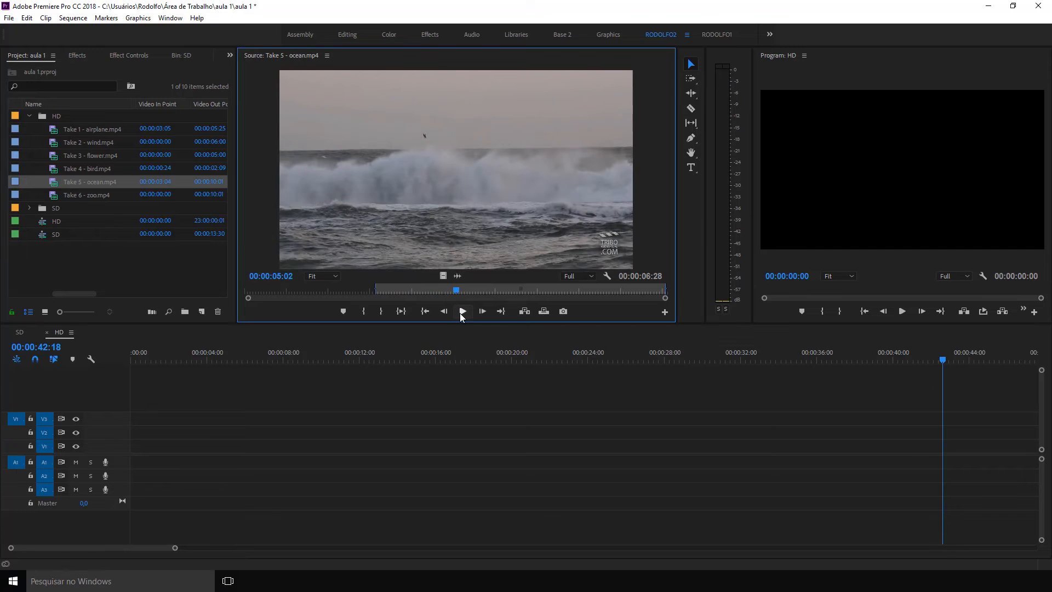
key("o")
left_click_drag(419, 179, 357, 445)
left_click(343, 360)
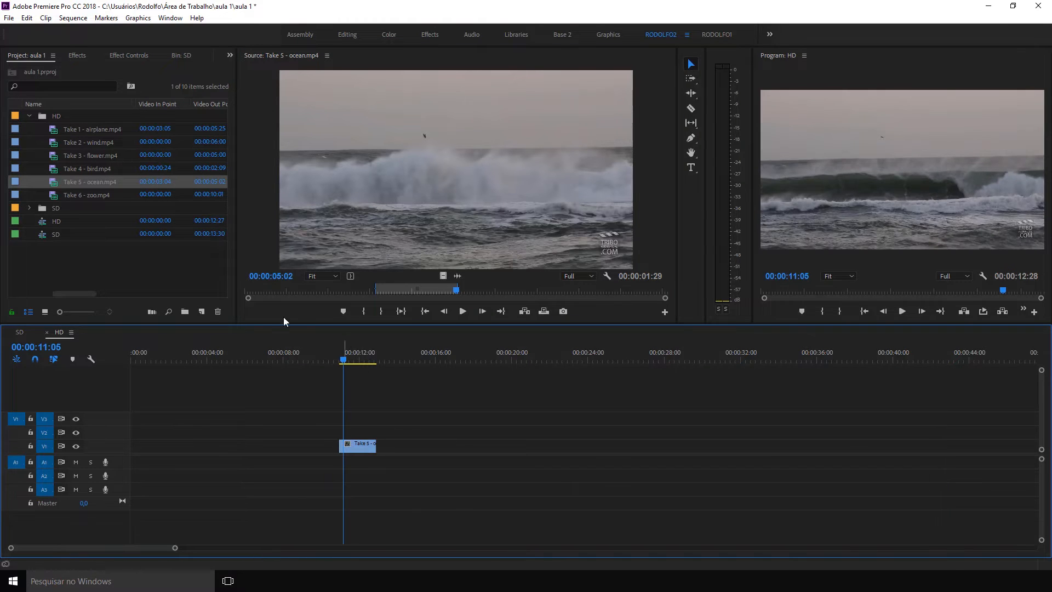
Load the zoo clip, mark it from 00:00:06:06 to 00:00:09:17, and place only its video on V1 directly after the ocean clip.
double_click(50, 169)
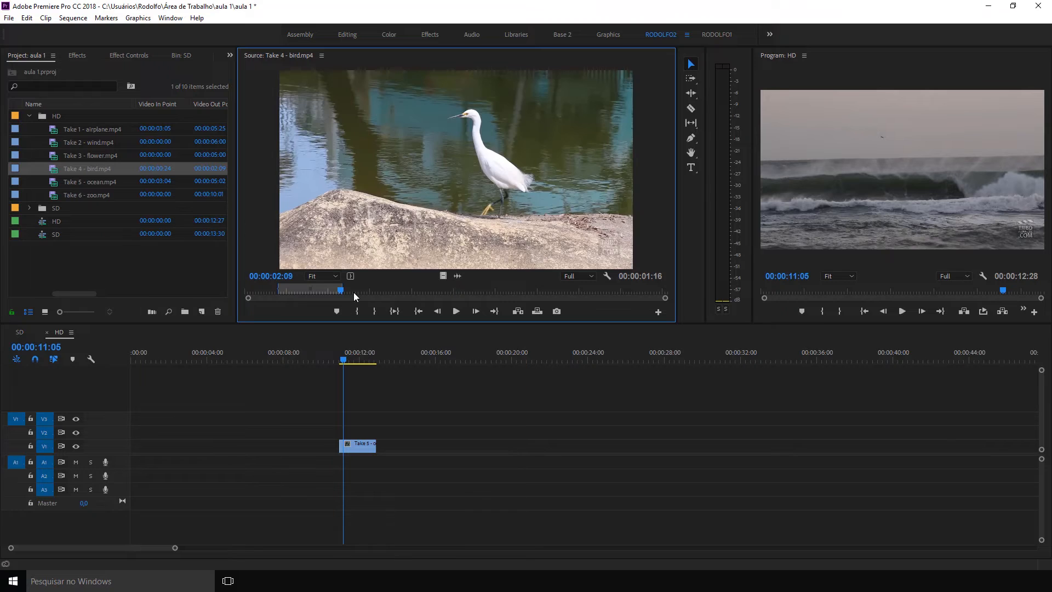
double_click(51, 196)
left_click_drag(347, 284, 647, 290)
key("i")
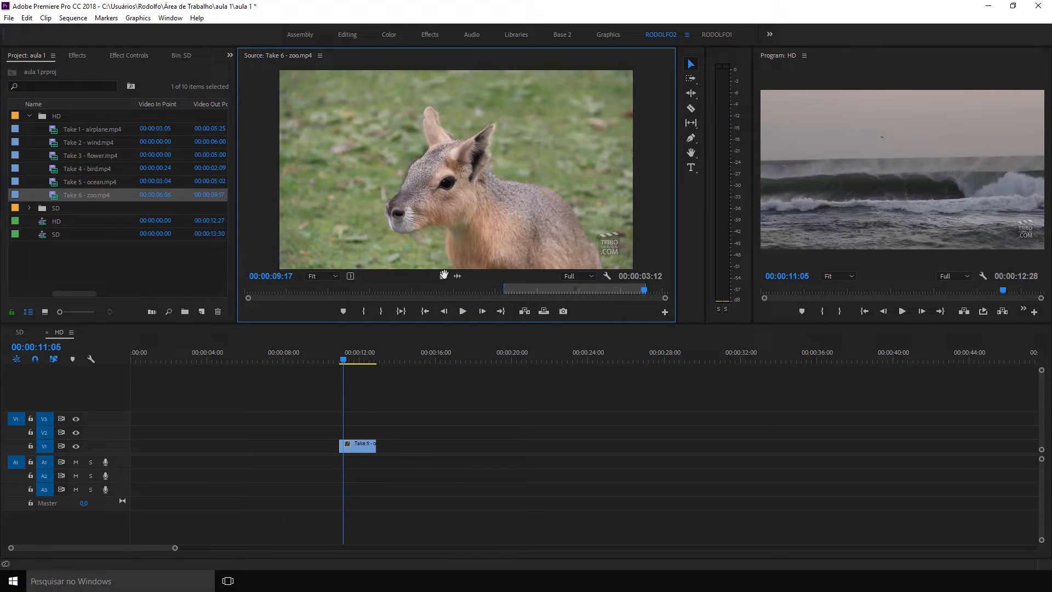
left_click_drag(444, 275, 387, 454)
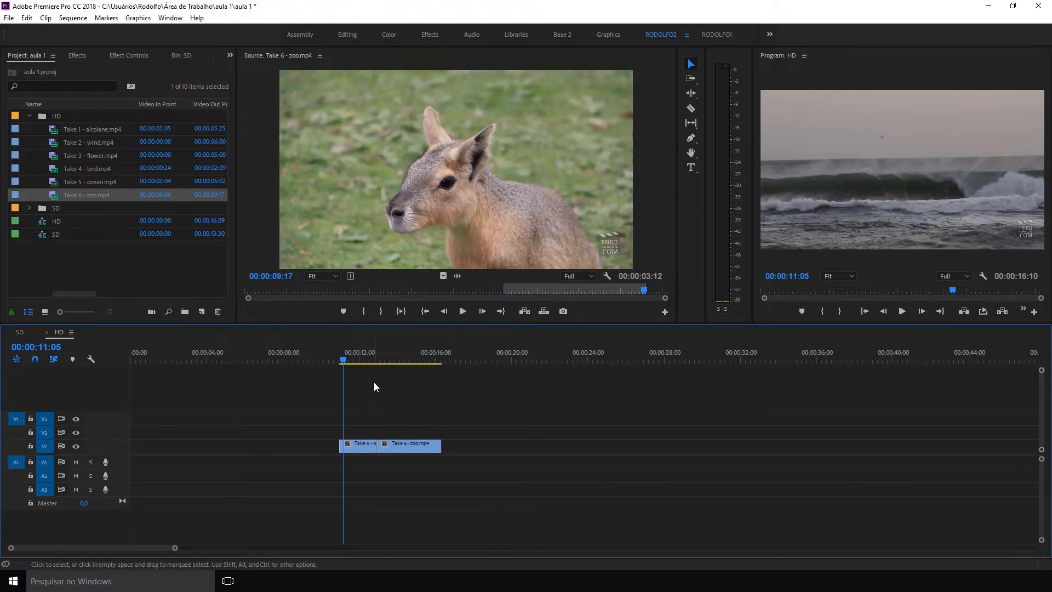
left_click(387, 356)
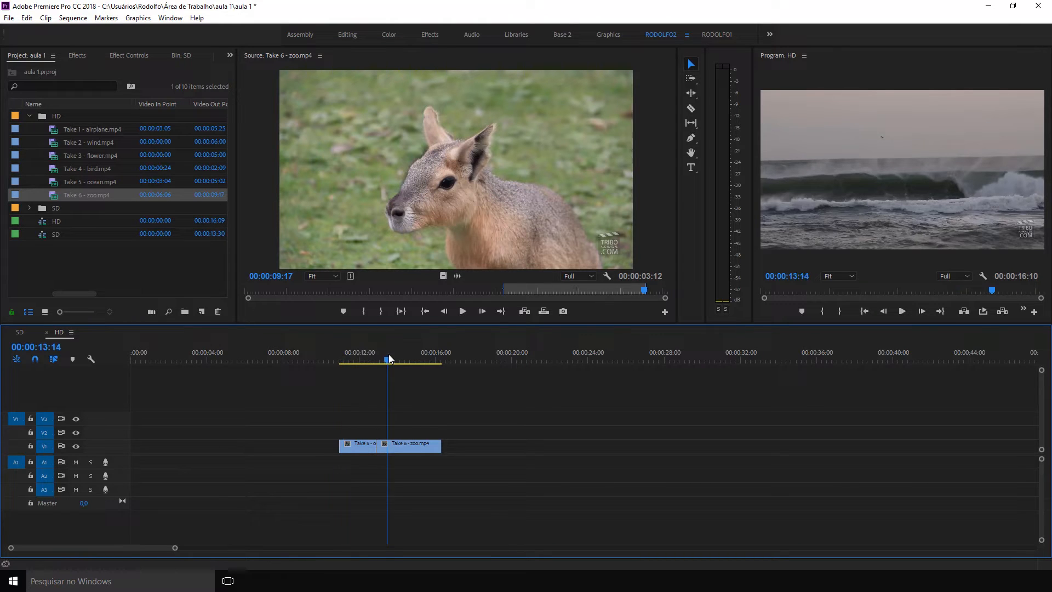
Load the wind clip, mark it from 00:00:03:01 to 00:00:05:10, and place only its video on V1 directly after the zoo clip.
left_click(56, 144)
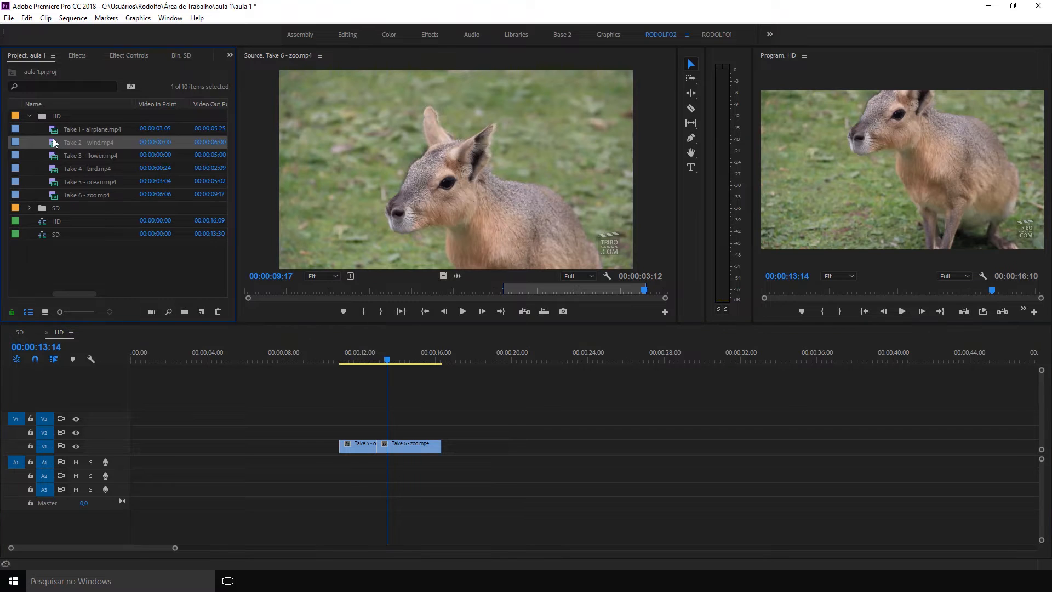
left_click_drag(55, 144, 379, 186)
key("space")
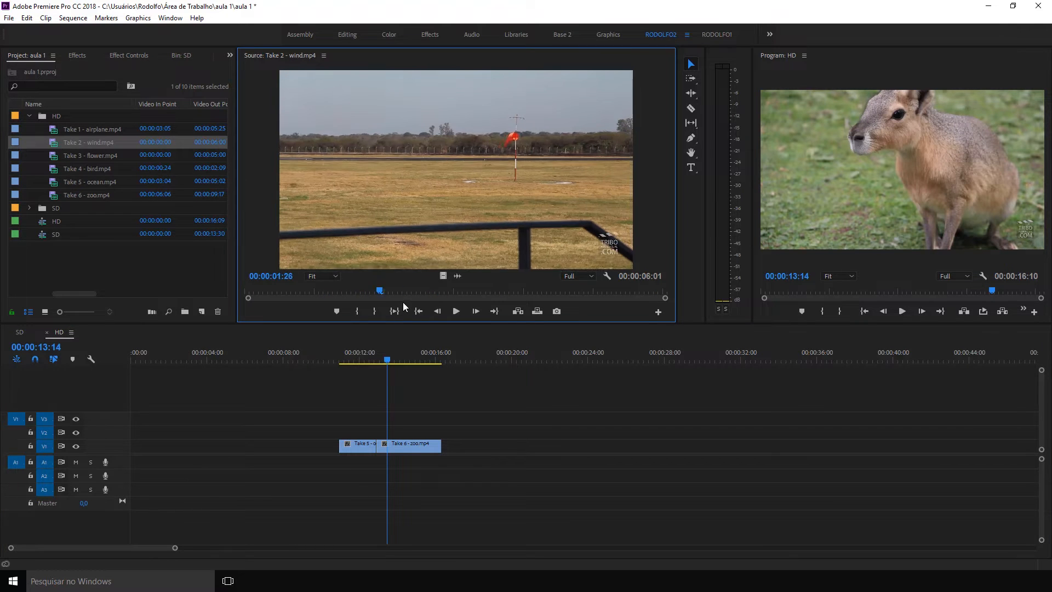
left_click_drag(516, 285, 458, 285)
key("i")
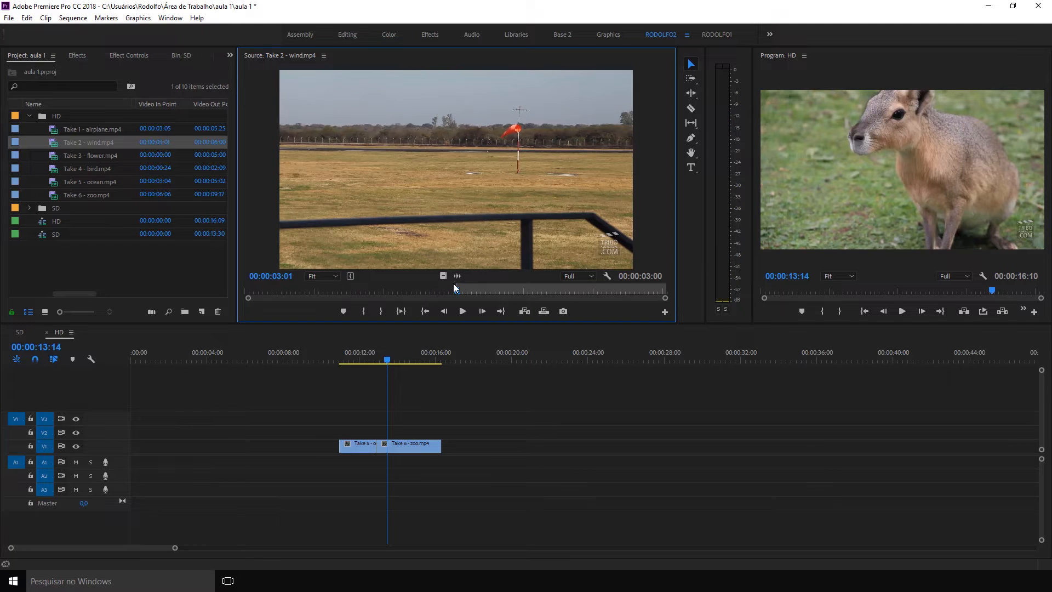
key("space")
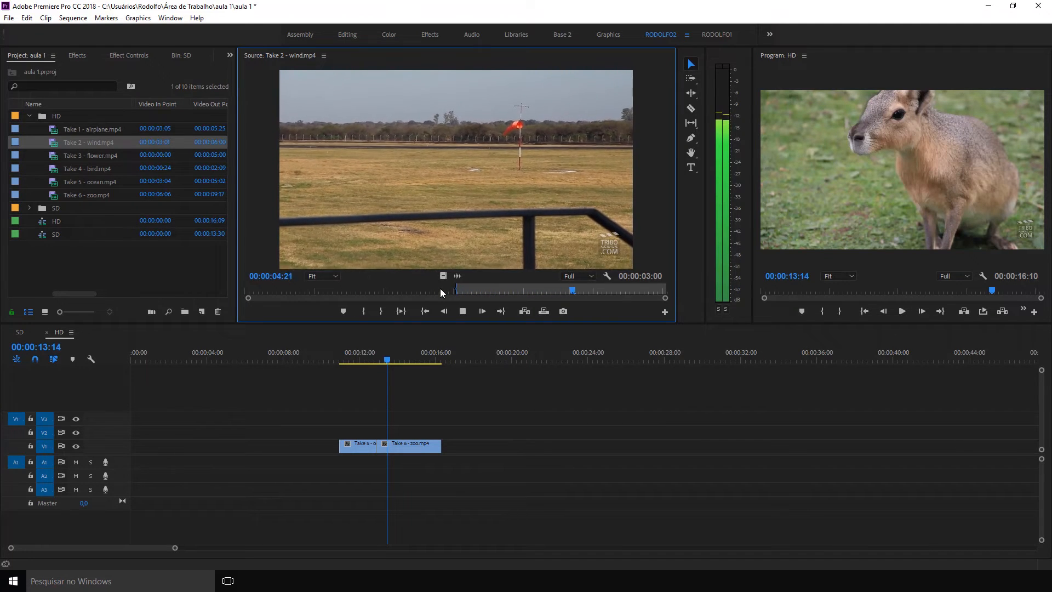
key("space")
key("o")
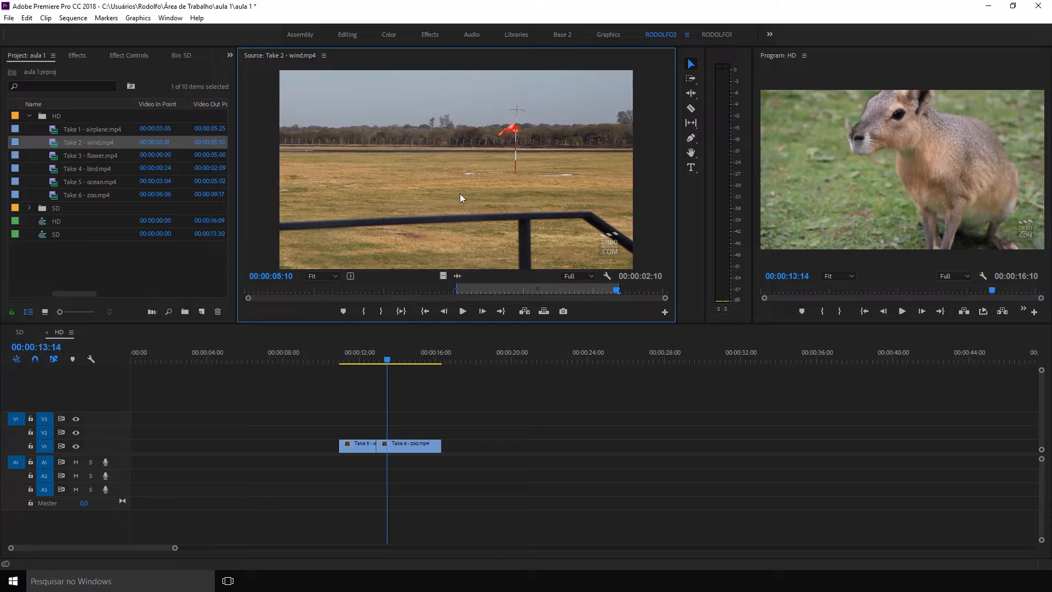
left_click_drag(442, 274, 451, 450)
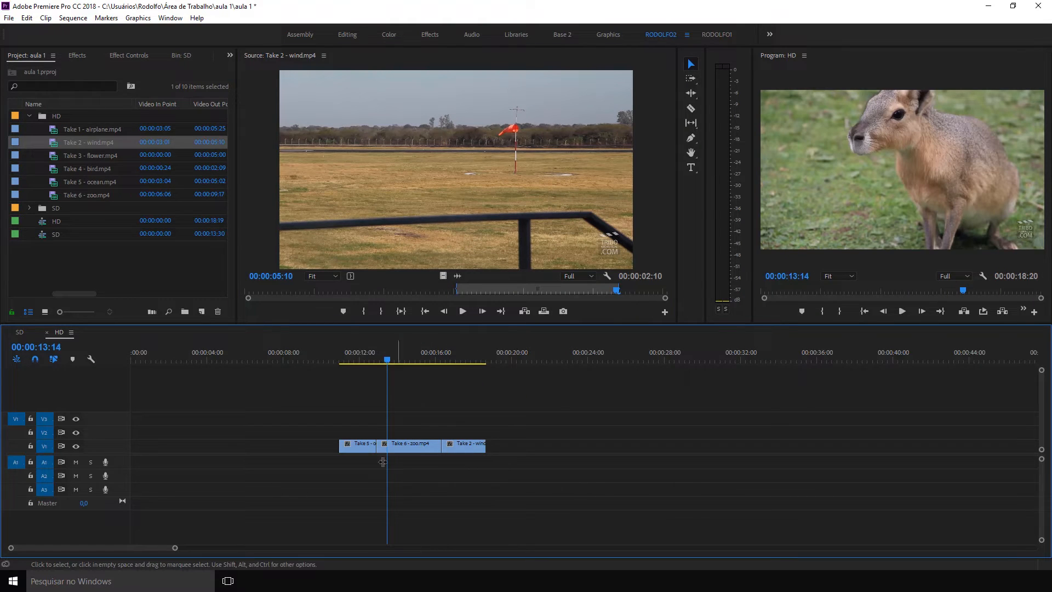
Zoom the timeline out well past the three clips and scrub the playhead to 00:00:57:16.
left_click_drag(176, 549, 169, 548)
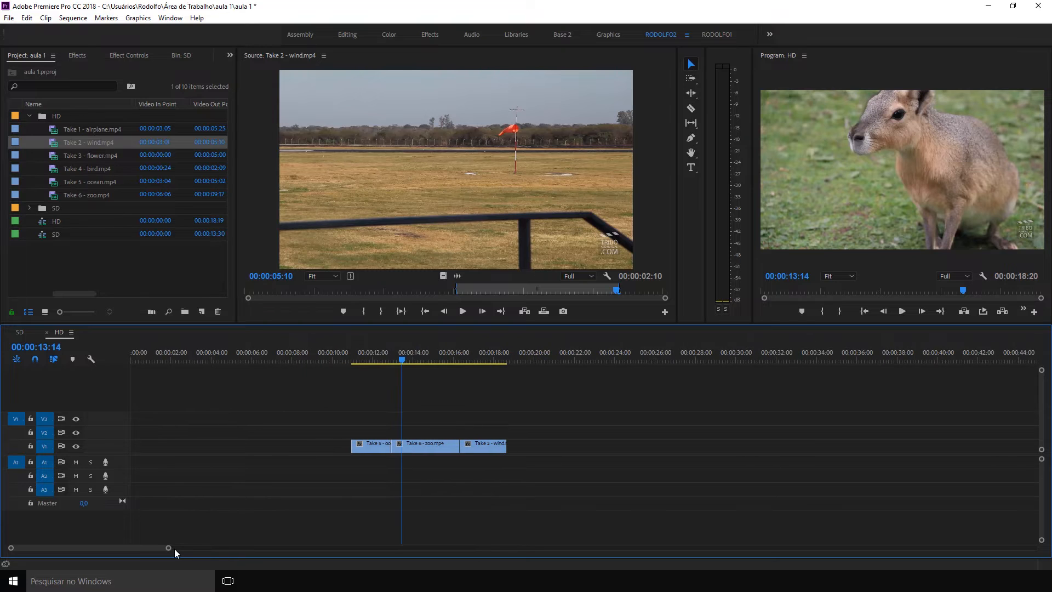
scroll(171, 549, "down", 5)
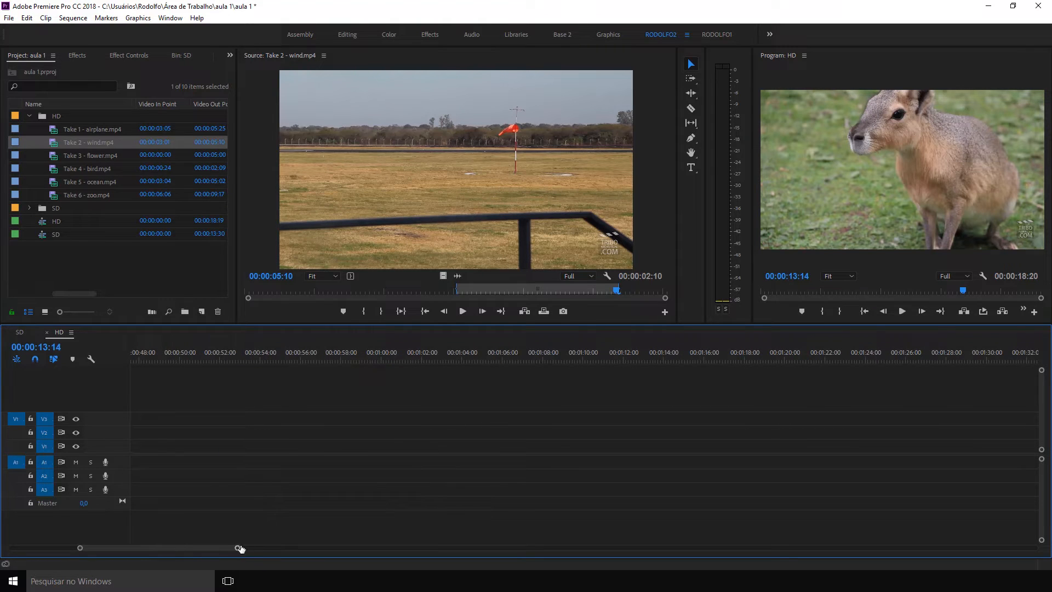
left_click_drag(238, 550, 680, 554)
left_click_drag(292, 351, 415, 354)
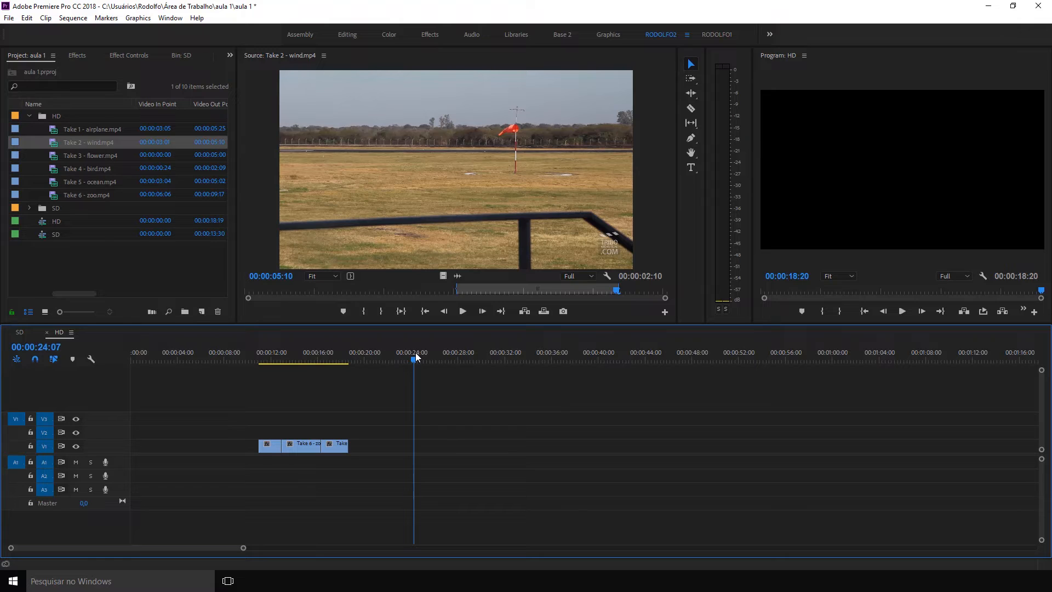
key("minus")
key("minus")
left_click_drag(213, 357, 325, 360)
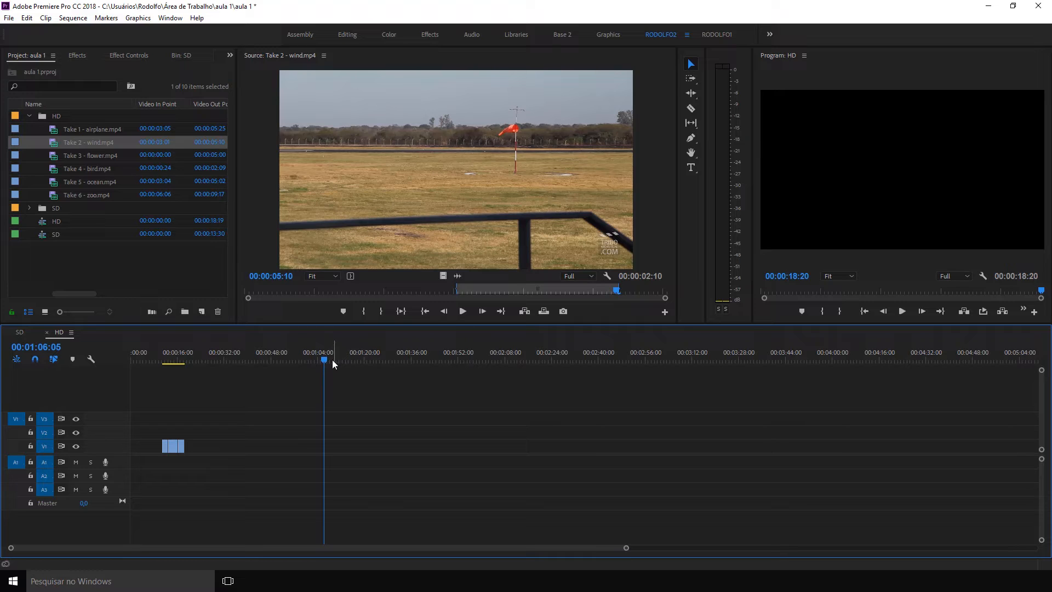
left_click_drag(331, 359, 299, 368)
Zoom the timeline in to individual frames around the playhead and back out to a range of several minutes.
key("equal")
key("equal")
key("equal")
key("equal")
key("equal")
key("equal")
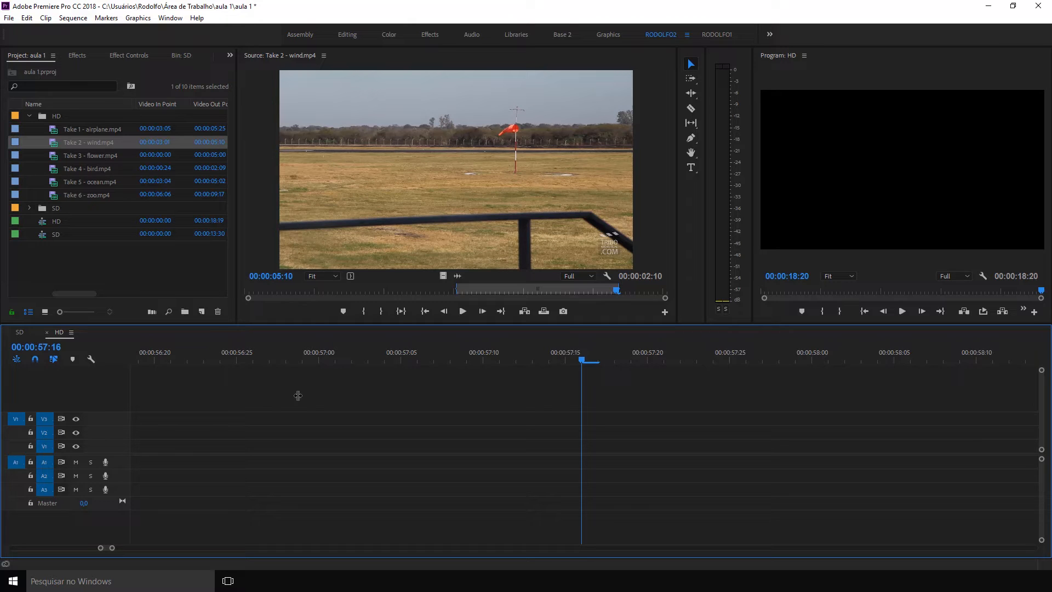
key("minus")
key("minus")
key("minus")
key("minus")
key("minus")
key("minus")
key("minus")
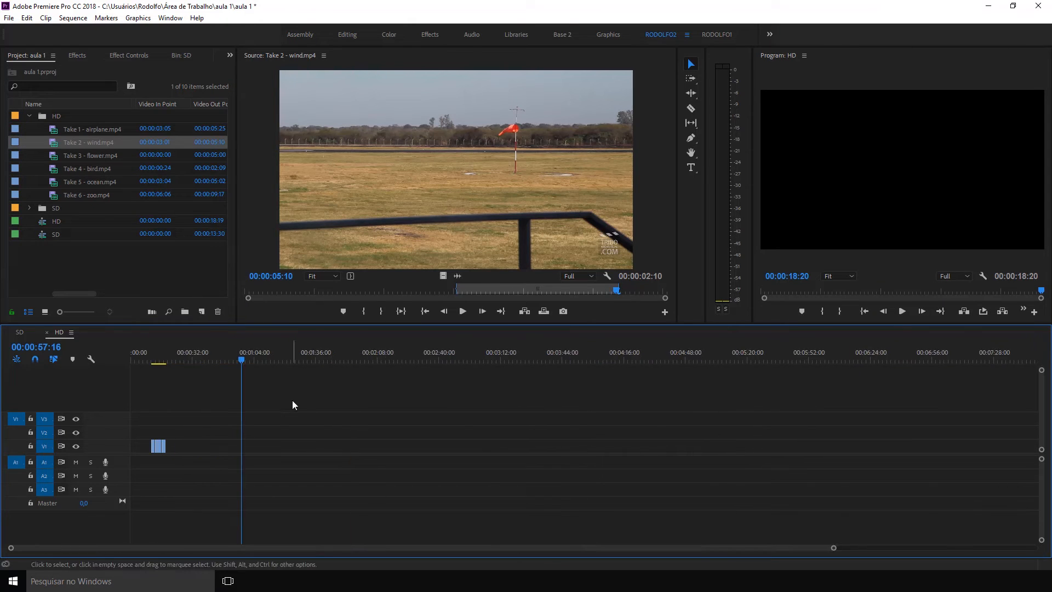
Move the playhead to 00:00:13:27 on the zoo clip and zoom the timeline in around the three clips.
left_click_drag(193, 362, 152, 344)
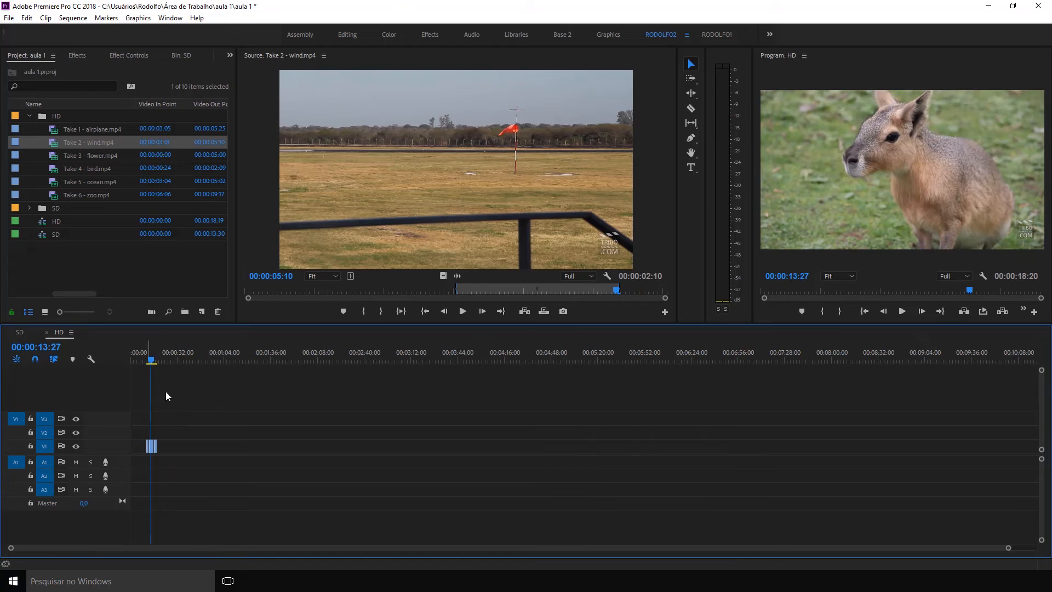
key("equal")
key("equal")
key("equal")
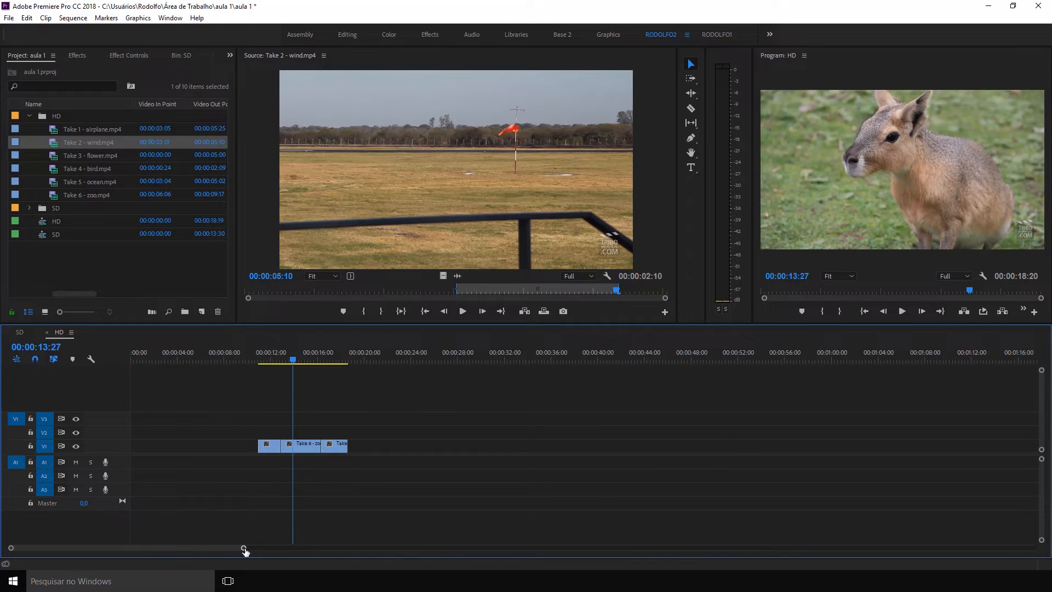
left_click_drag(243, 549, 241, 548)
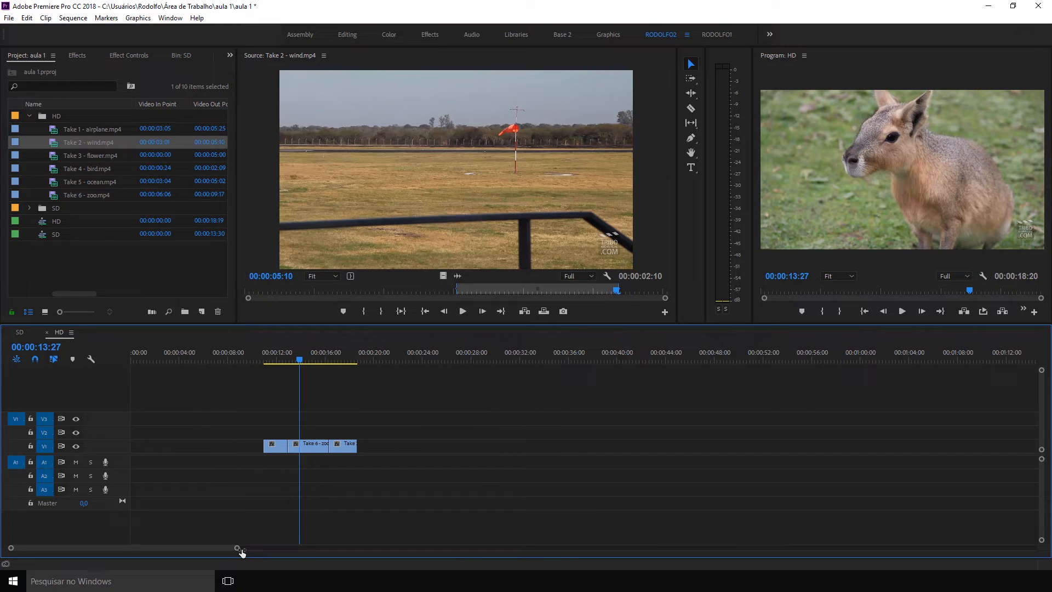
Zoom the timeline out and back in until the names of the three clips on V1 are readable.
type("-")
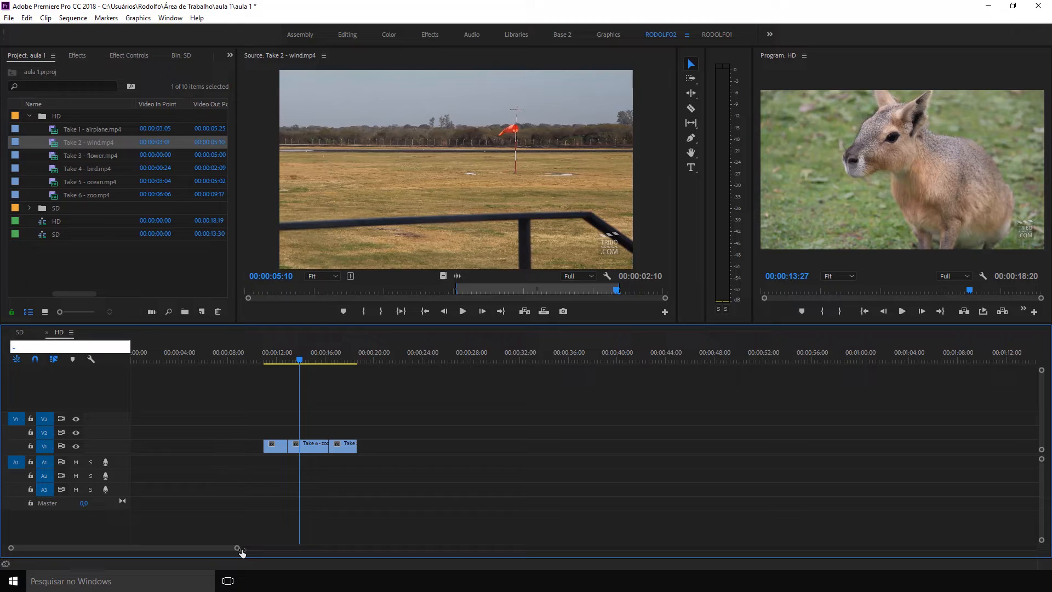
left_click(331, 418)
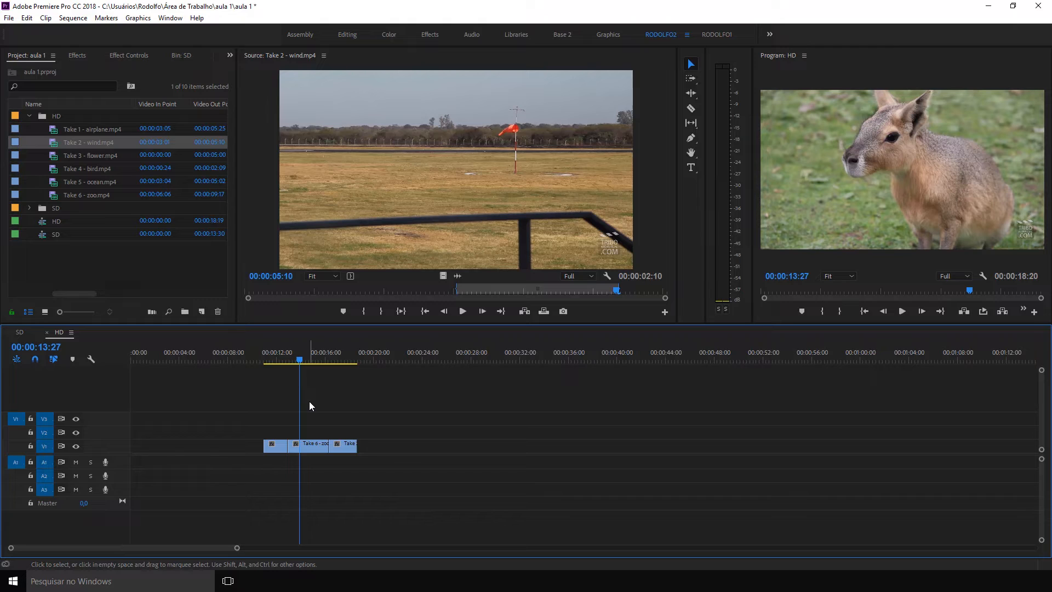
key("minus")
key("minus")
key("minus")
key("equal")
key("equal")
key("equal")
key("equal")
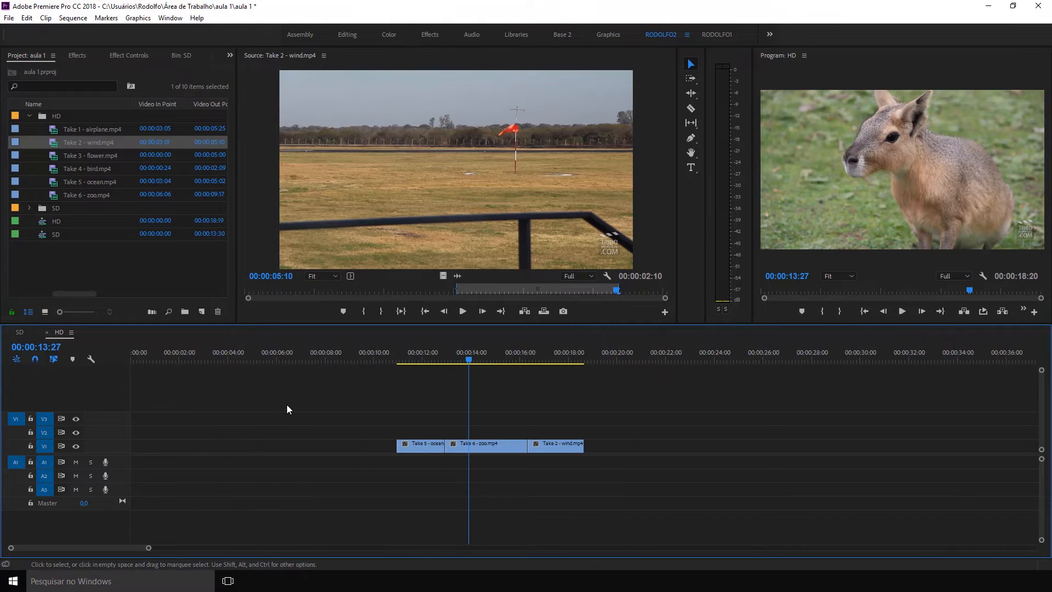
Zoom the timeline out to a range of about one minute and scrub the playhead to 00:00:30:08.
left_click_drag(477, 359, 495, 360)
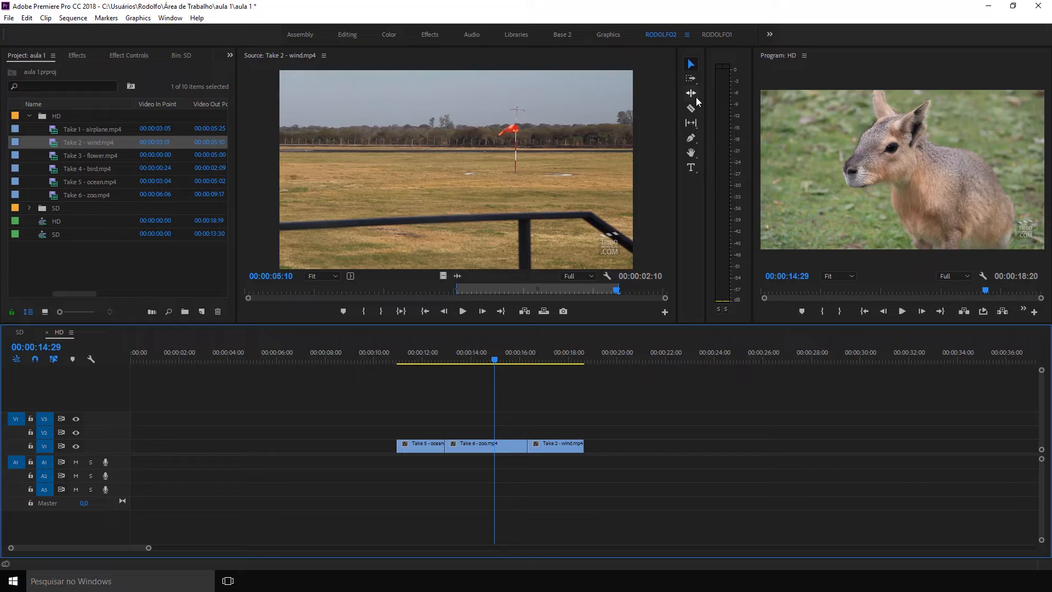
left_click_drag(148, 550, 213, 550)
left_click(340, 357)
left_click_drag(341, 356, 570, 357)
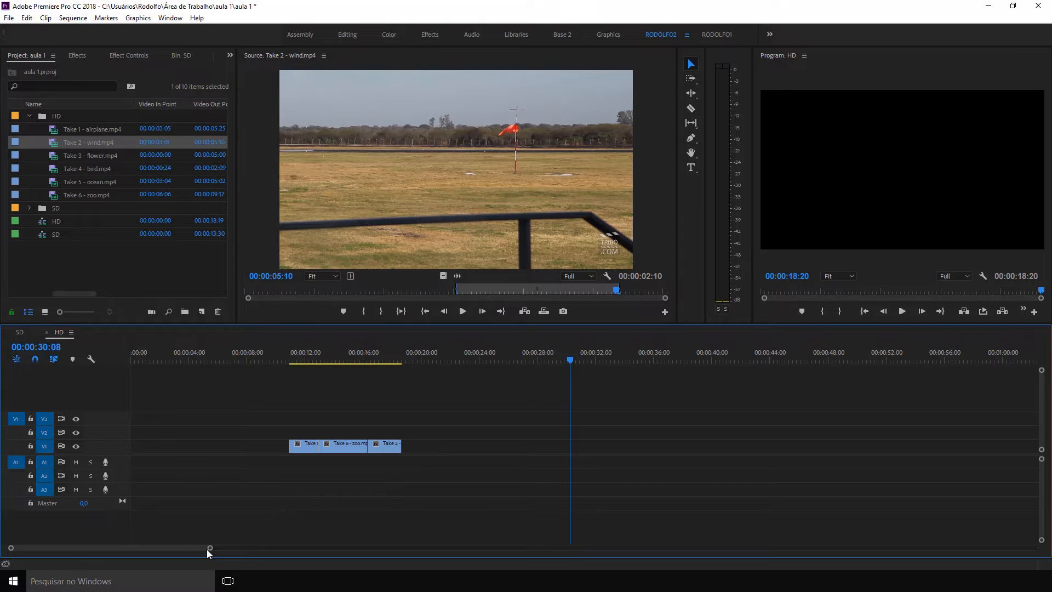
Zoom the timeline out further, place the playhead at 00:00:14:10 on the zoo clip and zoom in around it.
left_click_drag(208, 550, 255, 550)
left_click(288, 351)
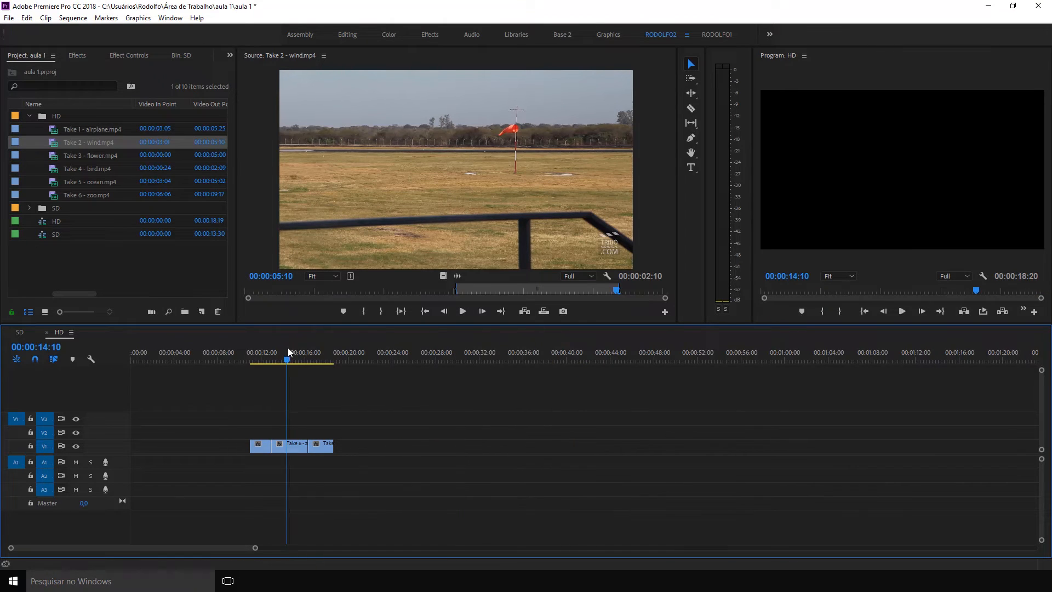
key("equal")
key("equal")
Play the sequence from the start of the ocean clip and return the playhead to 00:00:11:25.
left_click_drag(525, 355, 444, 358)
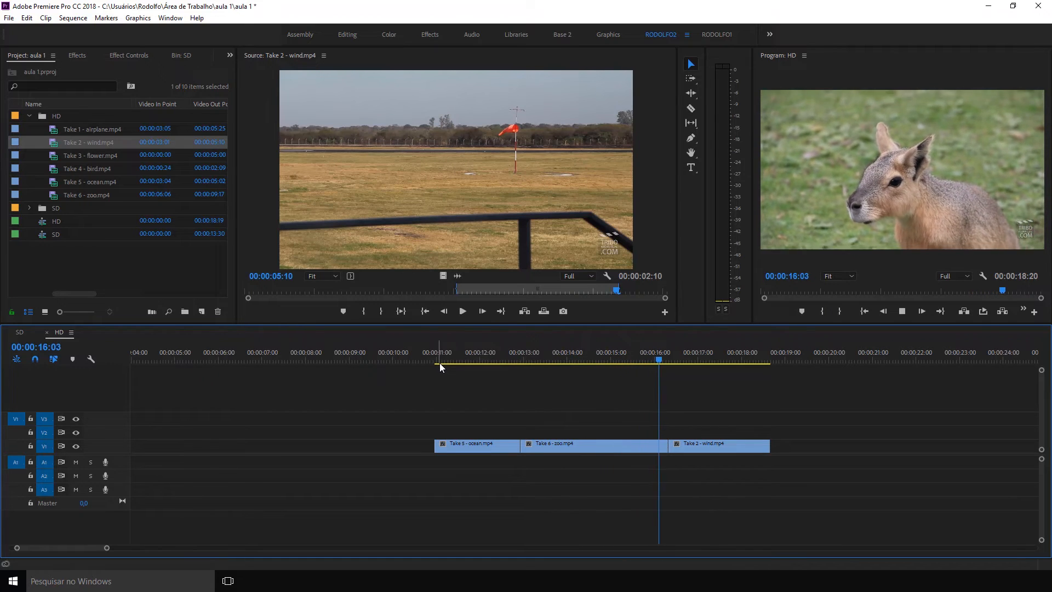
key("space")
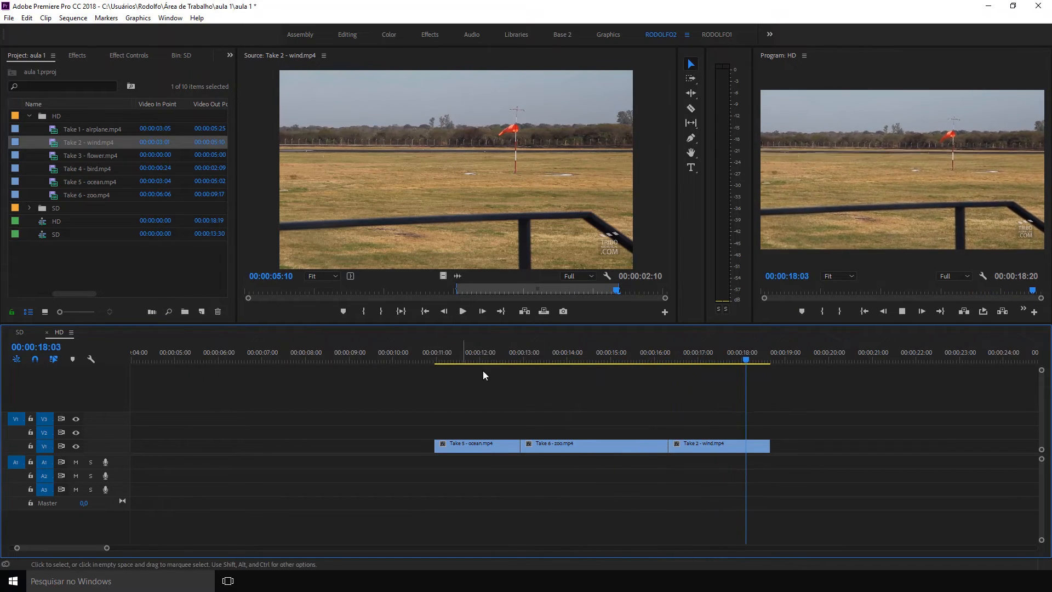
left_click_drag(712, 360, 465, 342)
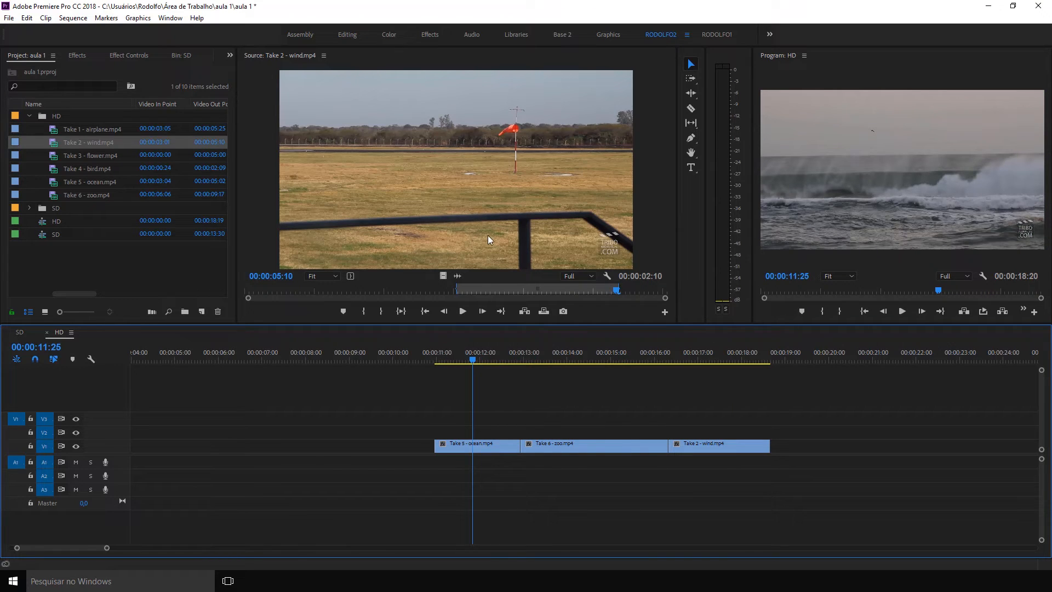
Add the Loop button to the Source Monitor's transport controls.
left_click(463, 129)
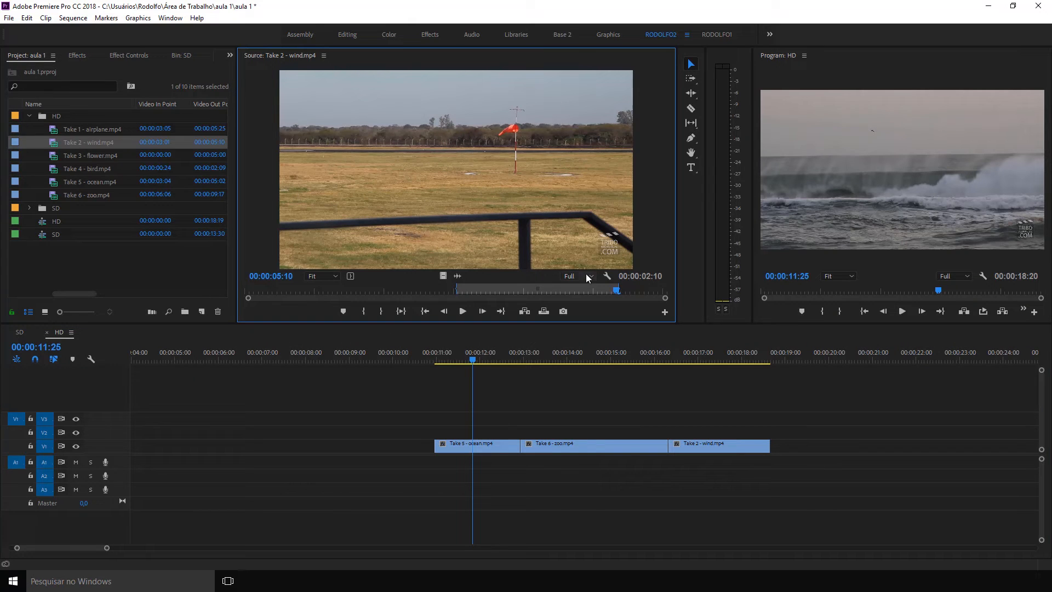
left_click(666, 312)
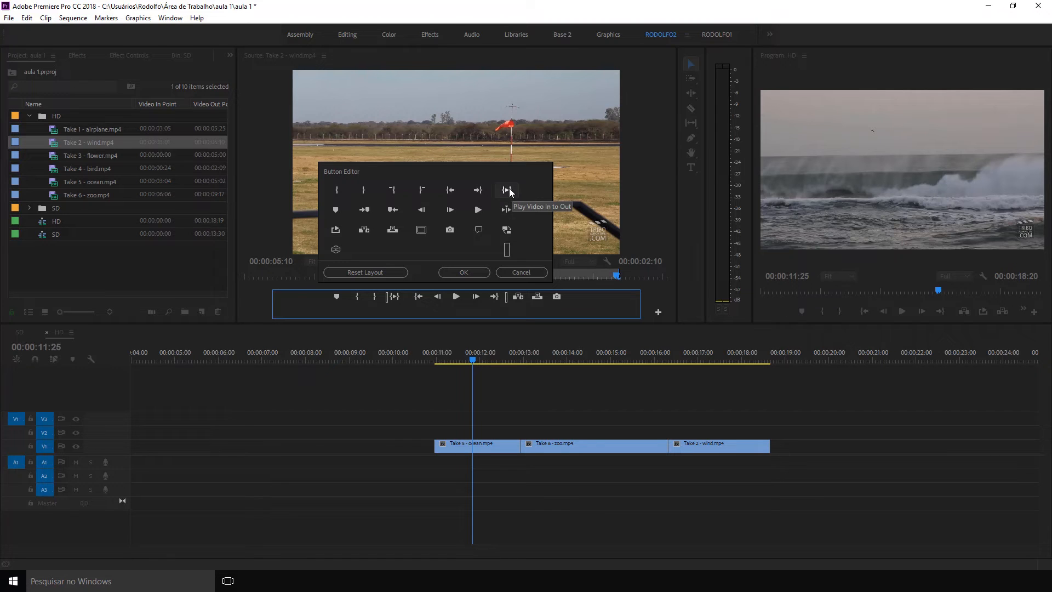
left_click_drag(509, 192, 493, 209)
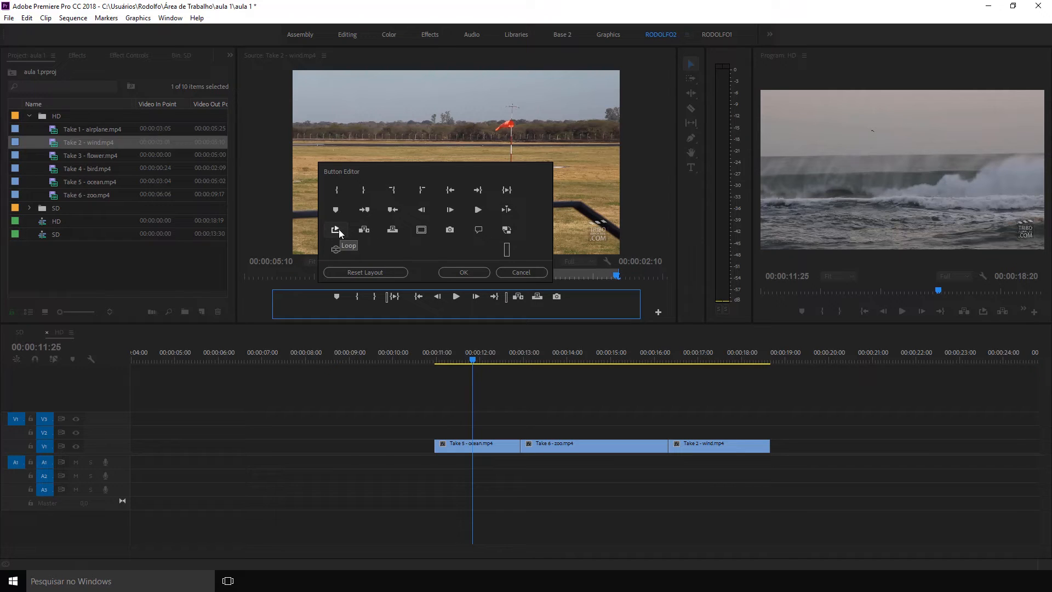
left_click_drag(339, 229, 433, 299)
left_click(465, 273)
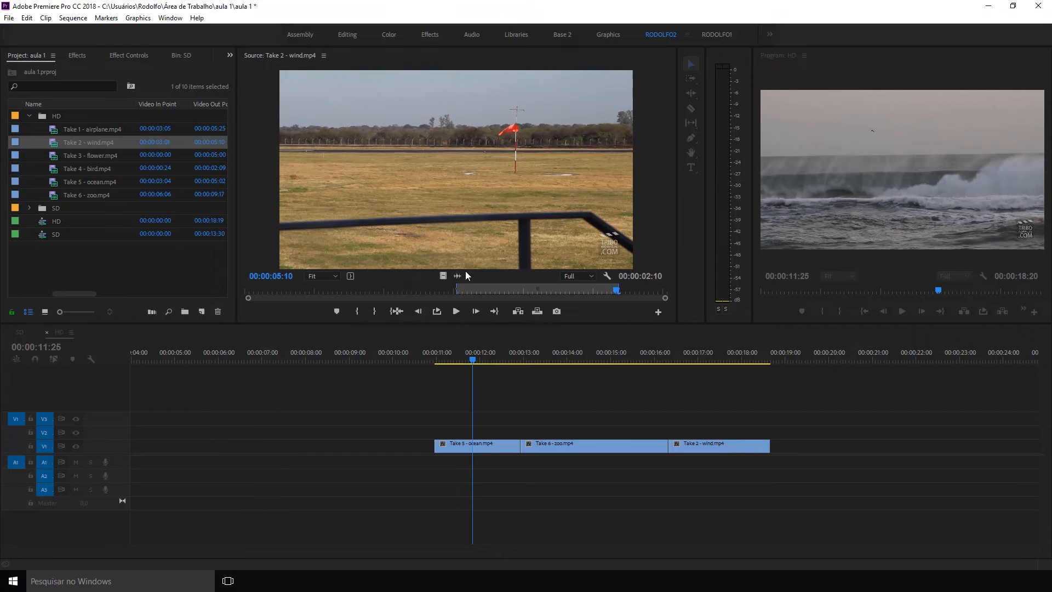
Mark the Out point of Take 2 - wind.mp4 at 00:00:03:26 in the Source Monitor and turn on Loop.
left_click_drag(466, 288, 514, 291)
key("o")
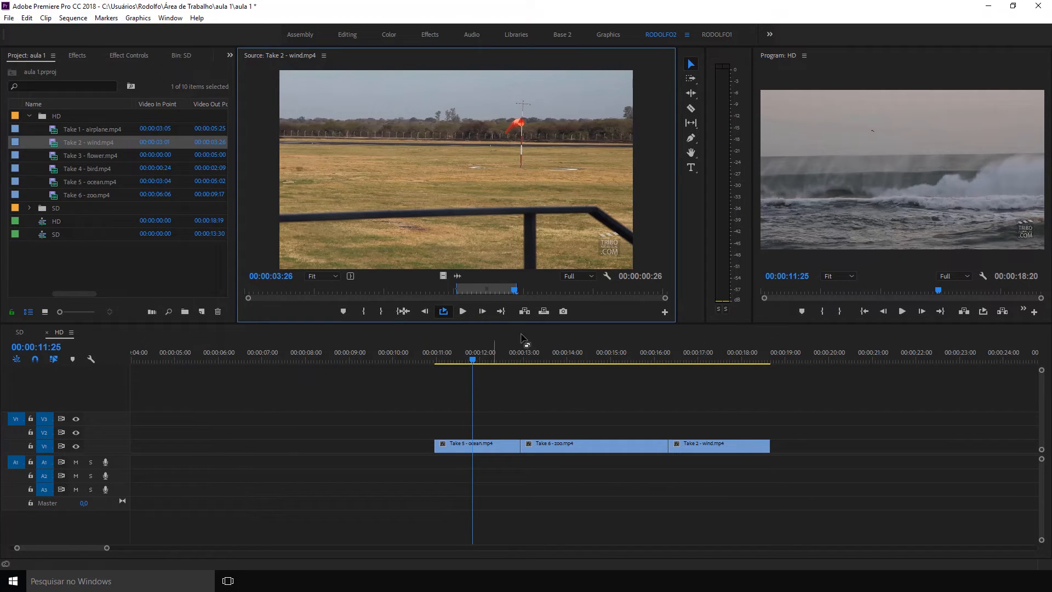
Place another playback button at the end of the Source Monitor's controls and play the marked part of the wind clip with it.
left_click(664, 312)
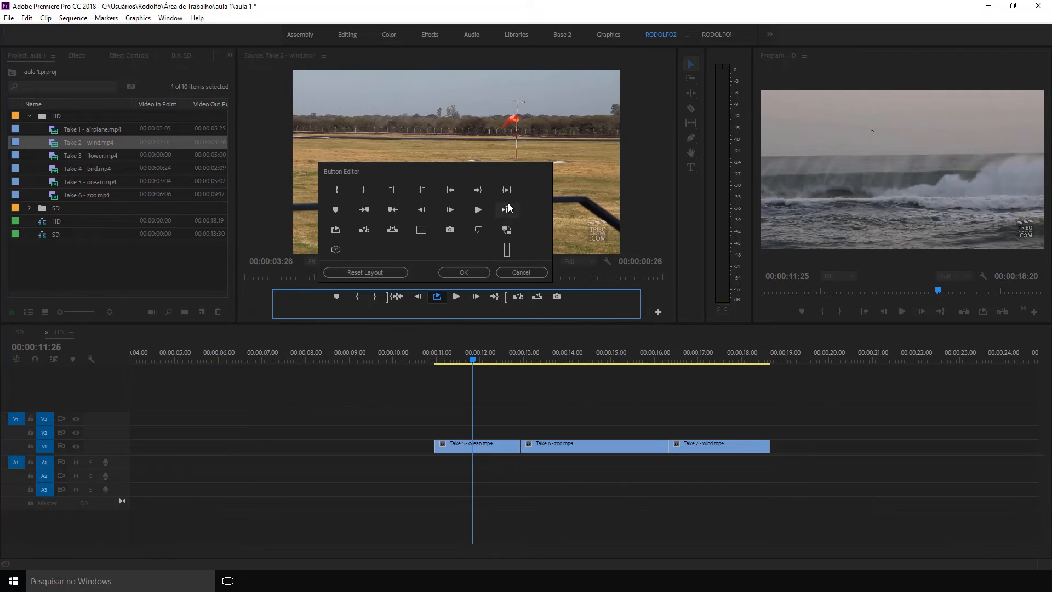
left_click_drag(506, 209, 557, 297)
left_click(466, 272)
left_click(557, 311)
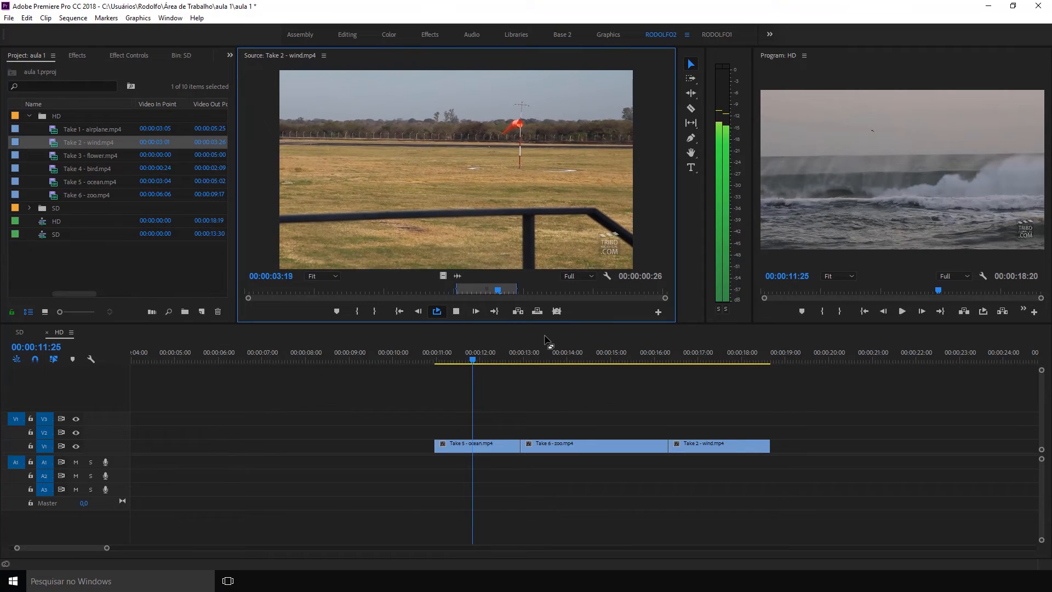
key("space")
Switch focus among the timeline, Source and Program monitors, and play the sequence from the ocean clip to 00:00:13:04.
left_click(536, 371)
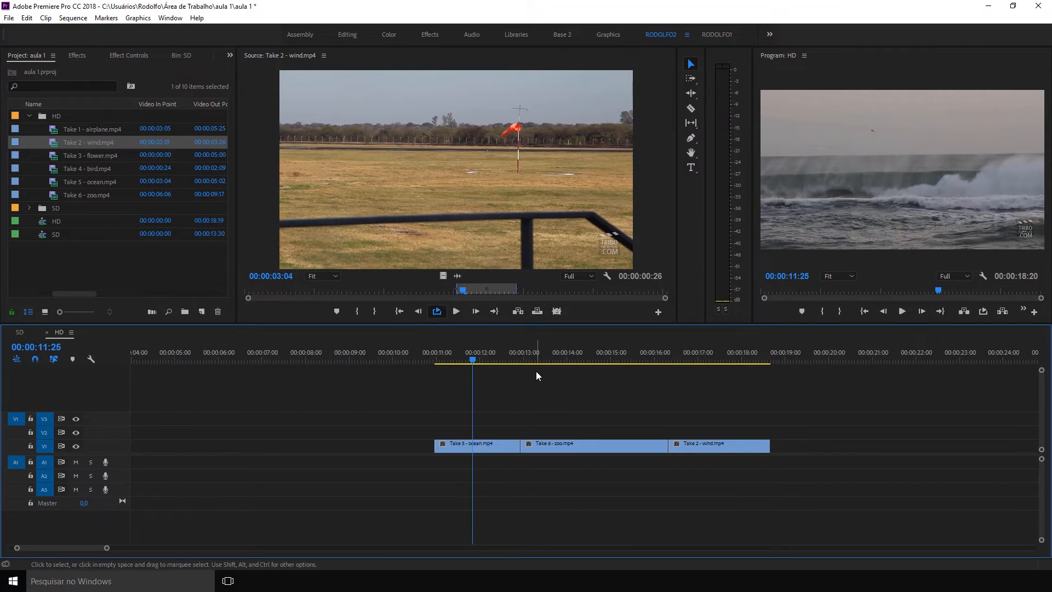
left_click_drag(493, 359, 552, 358)
left_click(508, 140)
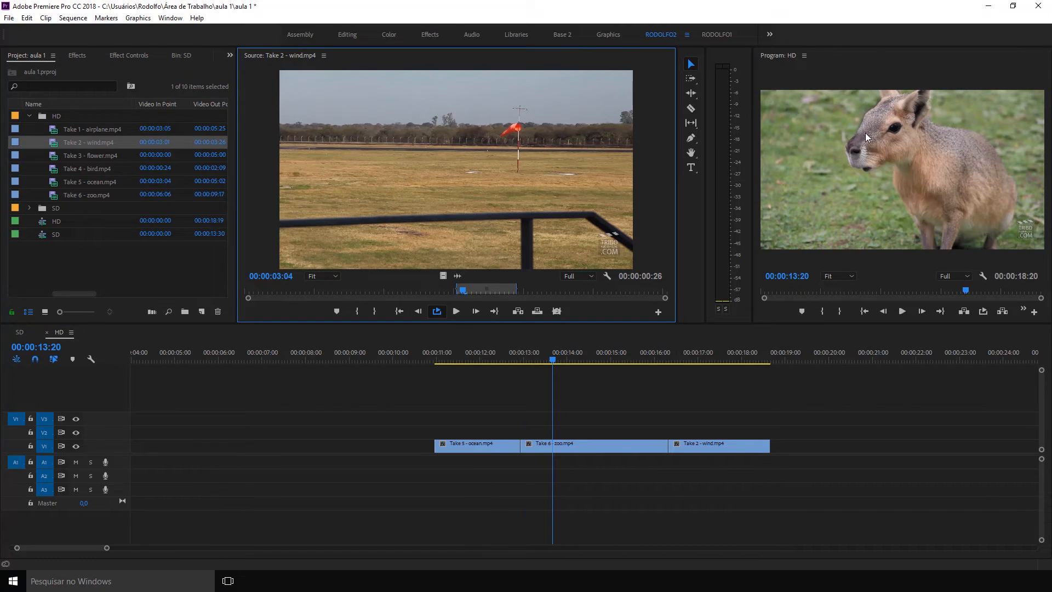
left_click(846, 75)
left_click_drag(531, 355, 443, 350)
key("space")
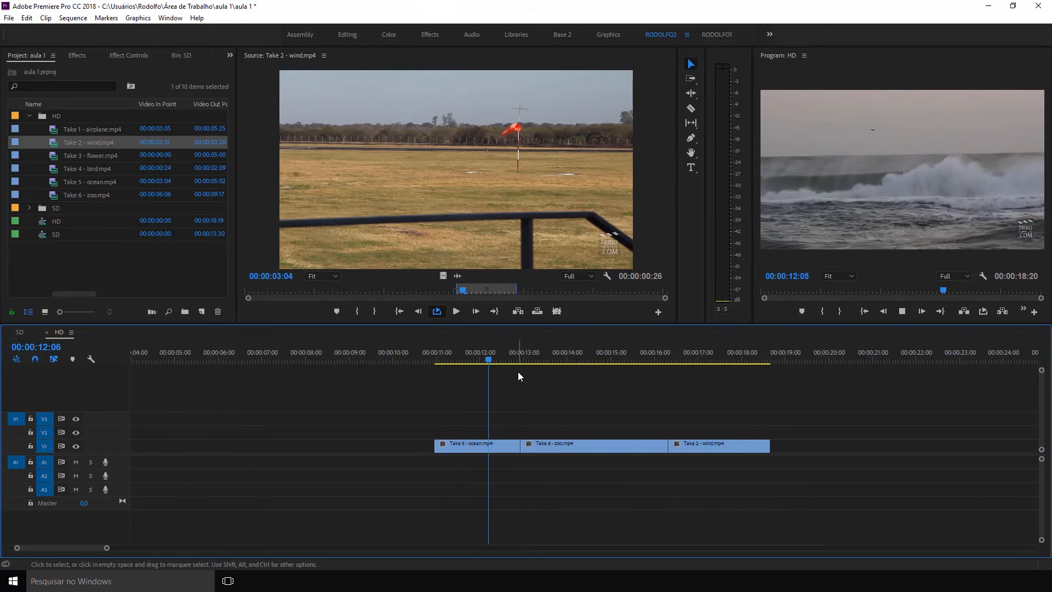
key("space")
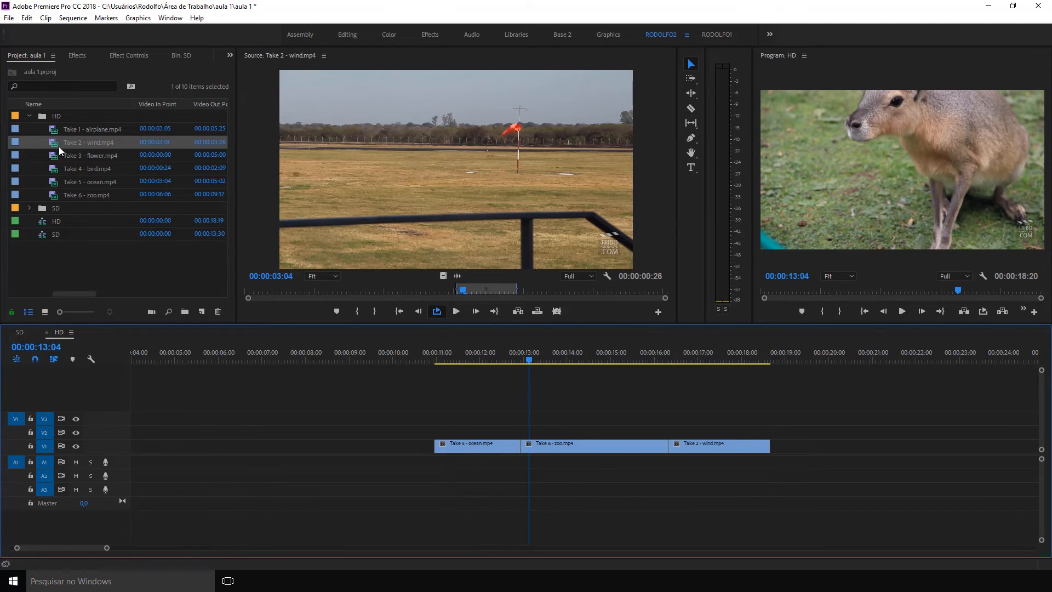
Load Take 1 - airplane.mp4 in the Source Monitor and place its marked section on V1 and A1 at about 00:00:06:00.
left_click(54, 130)
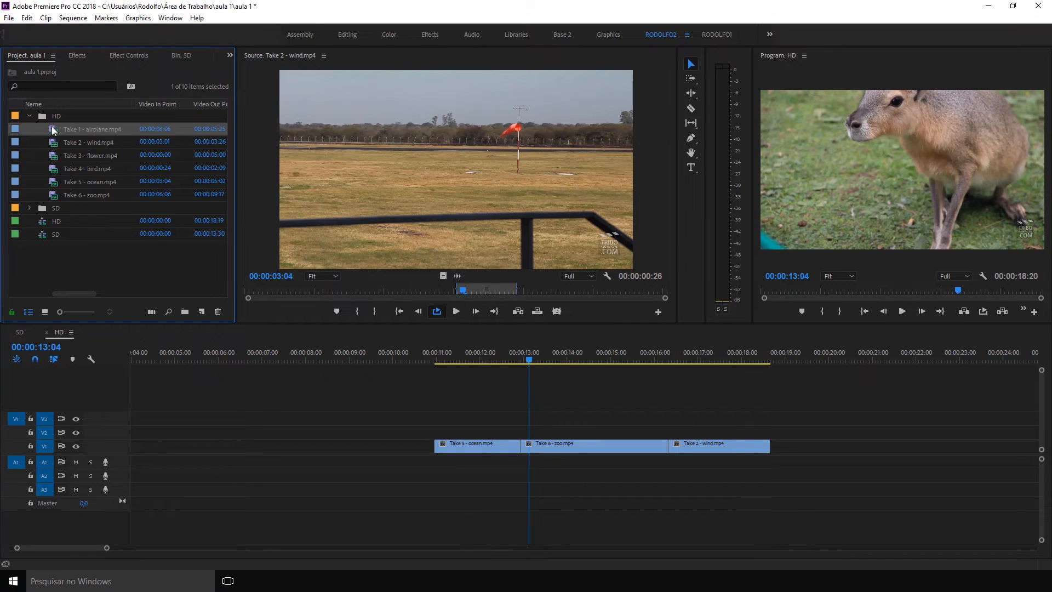
left_click_drag(54, 129, 321, 192)
left_click_drag(442, 259, 232, 450)
Unlink the airplane clip's video and audio, move the audio beneath the ocean clip and delete it.
right_click(241, 446)
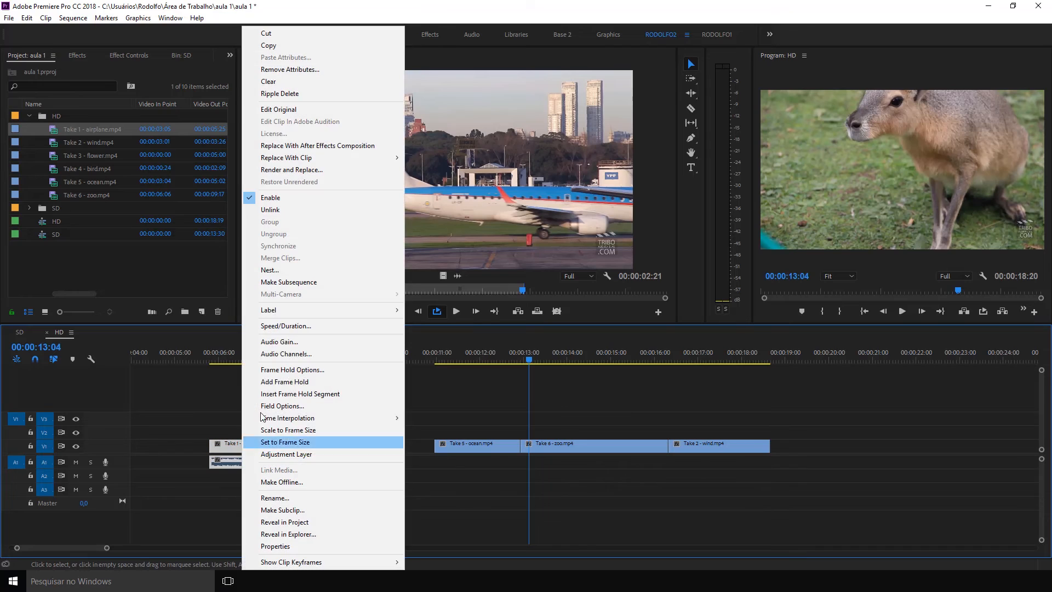
left_click(290, 214)
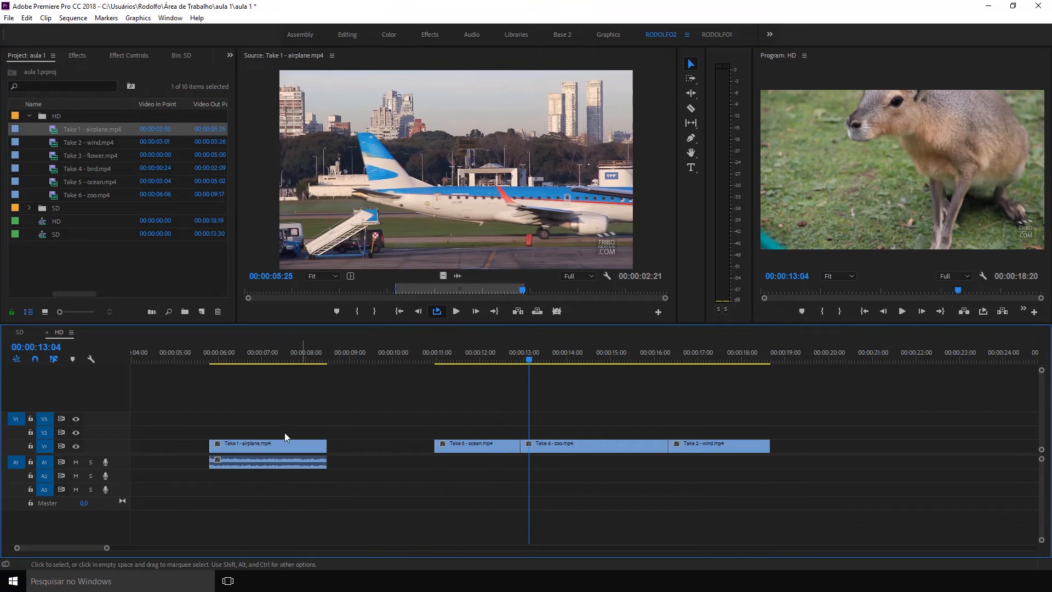
left_click(273, 461)
left_click_drag(268, 461, 486, 462)
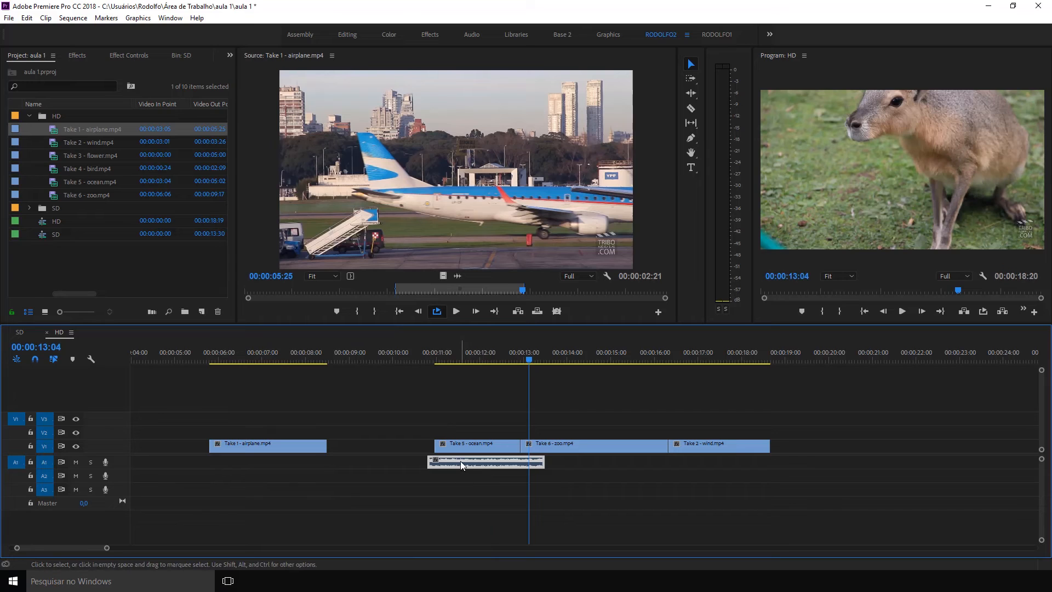
key("Delete")
Delete Take 5 - ocean.mp4 from the HD bin in the project.
left_click(77, 255)
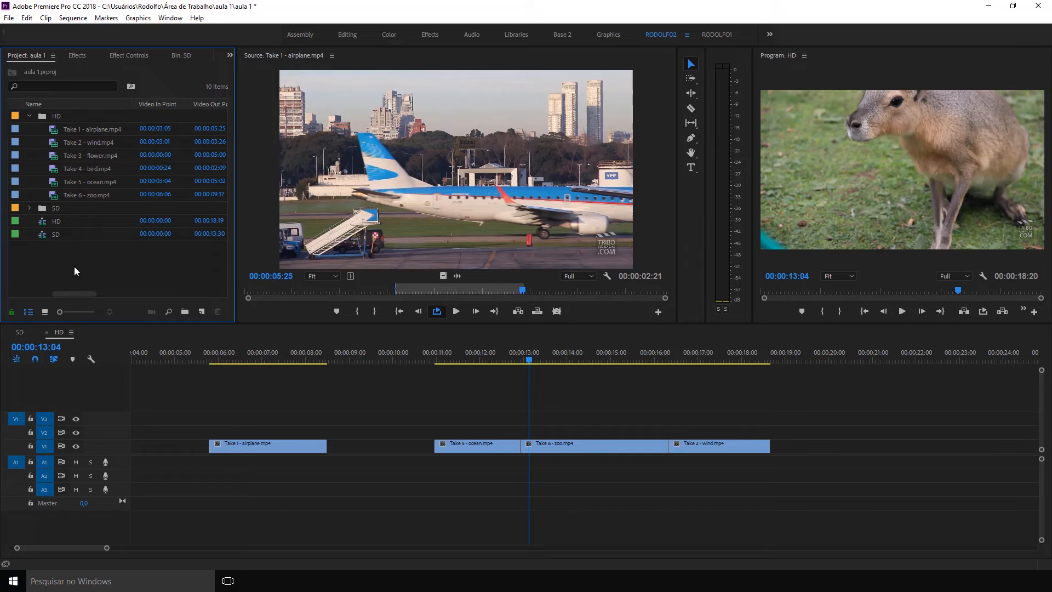
left_click_drag(55, 188, 110, 214)
key("Delete")
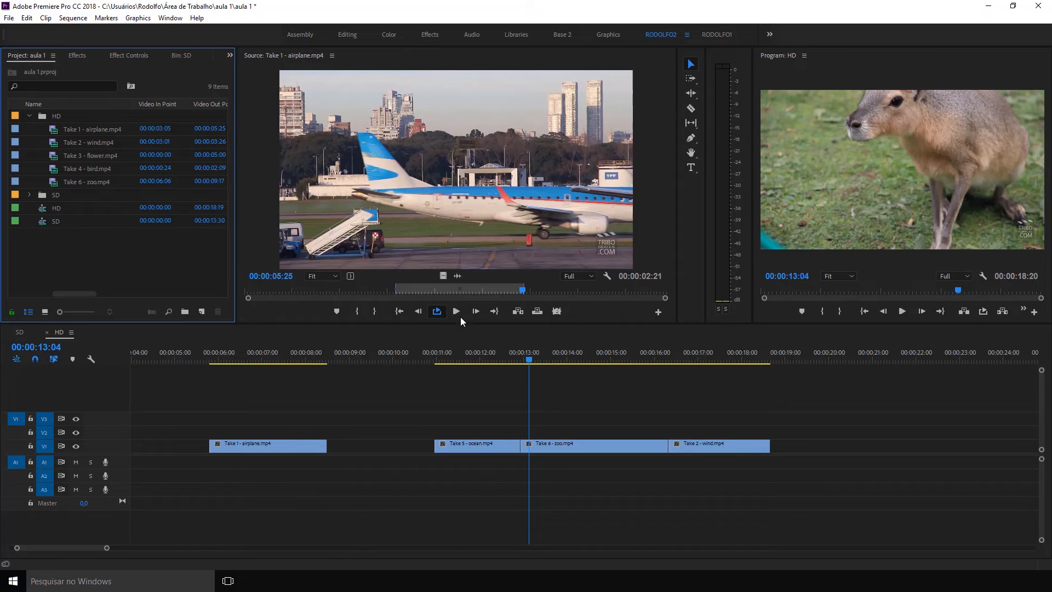
Place only the audio of Take 1 - airplane.mp4 on A1, aligned beneath the airplane video.
left_click(455, 283)
left_click_drag(457, 276, 252, 459)
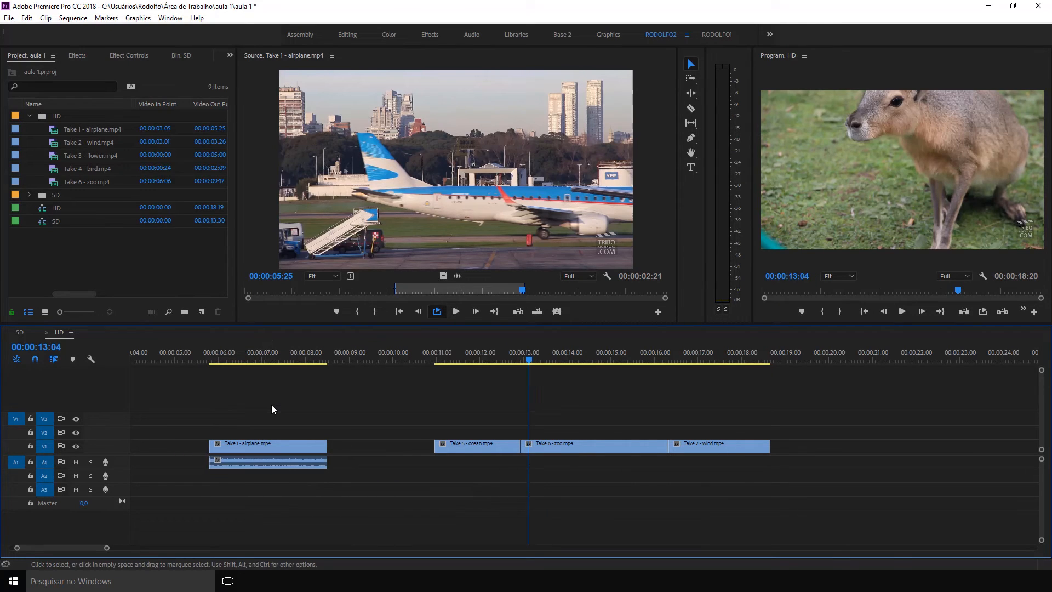
left_click(94, 275)
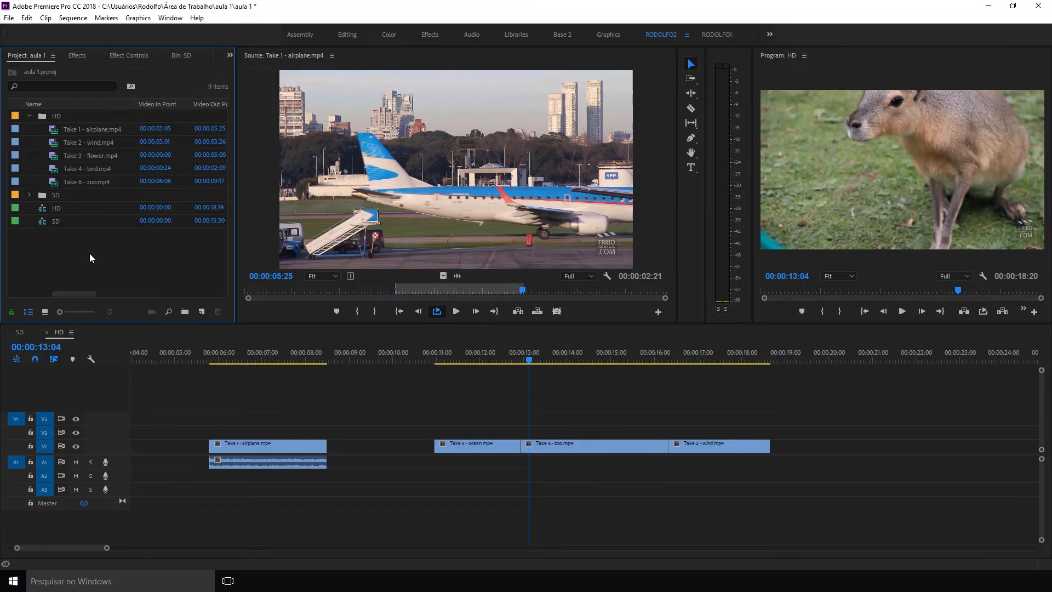
Select the airplane video on V1 with its audio on A1, link them and clear the selection.
left_click_drag(318, 414, 271, 457)
right_click(271, 457)
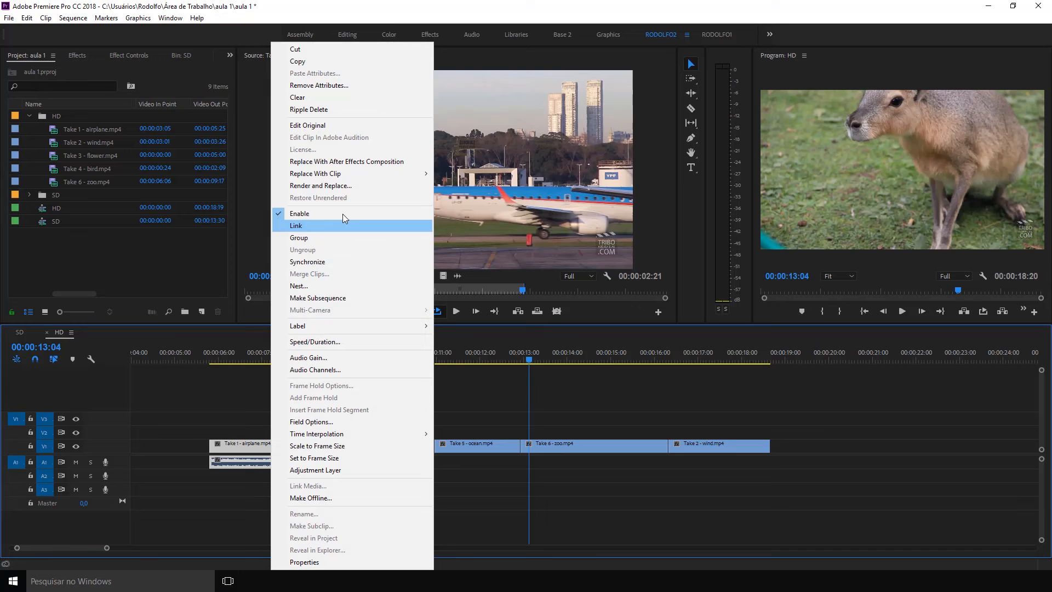
left_click(314, 228)
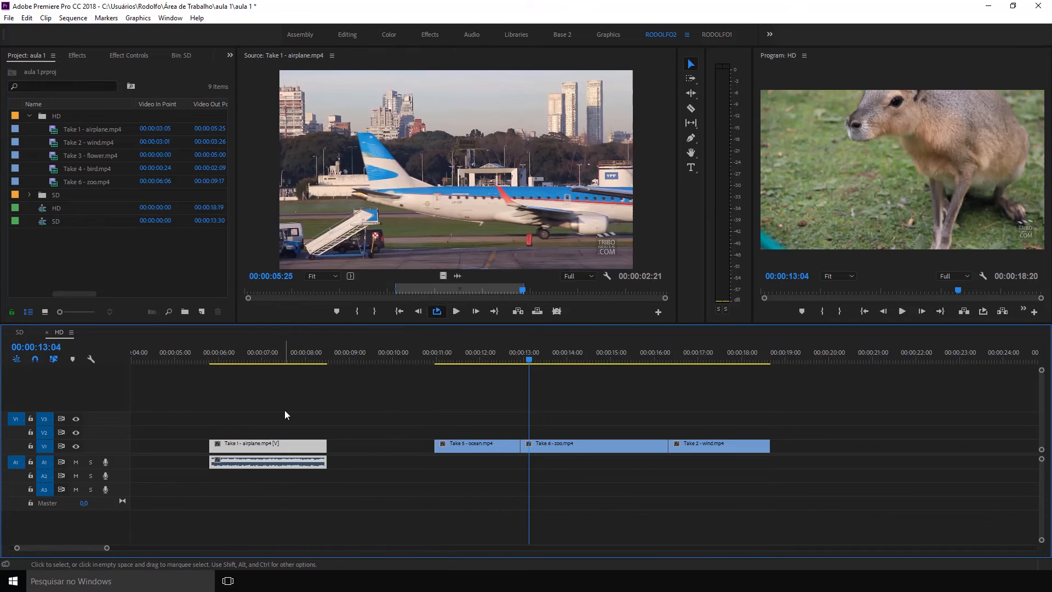
left_click(285, 410)
Move the linked airplane clip slightly earlier on the timeline and delete its video and audio.
left_click(277, 449)
left_click(325, 412)
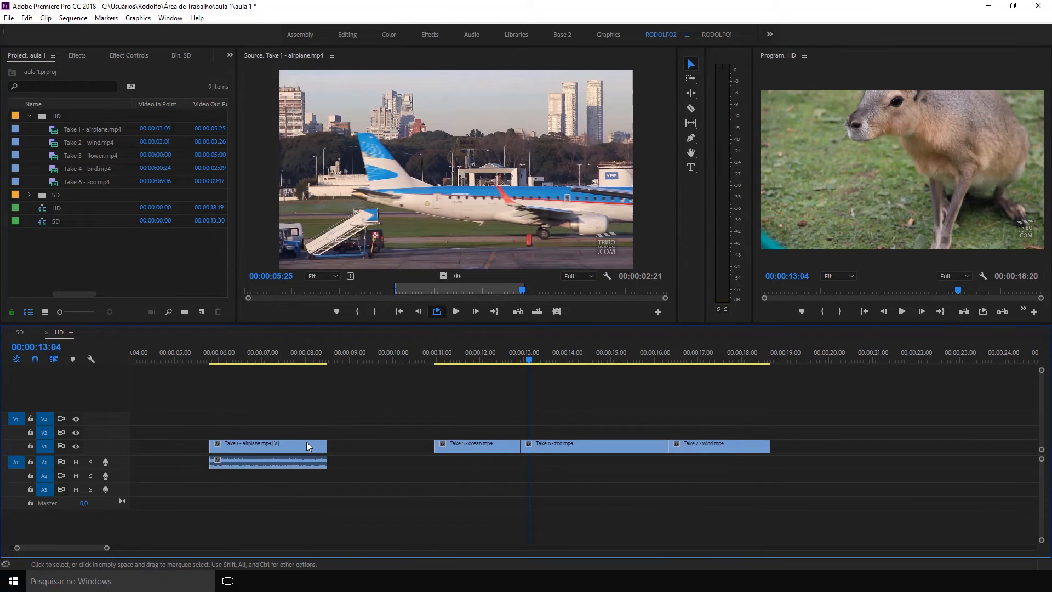
left_click_drag(314, 444, 265, 476)
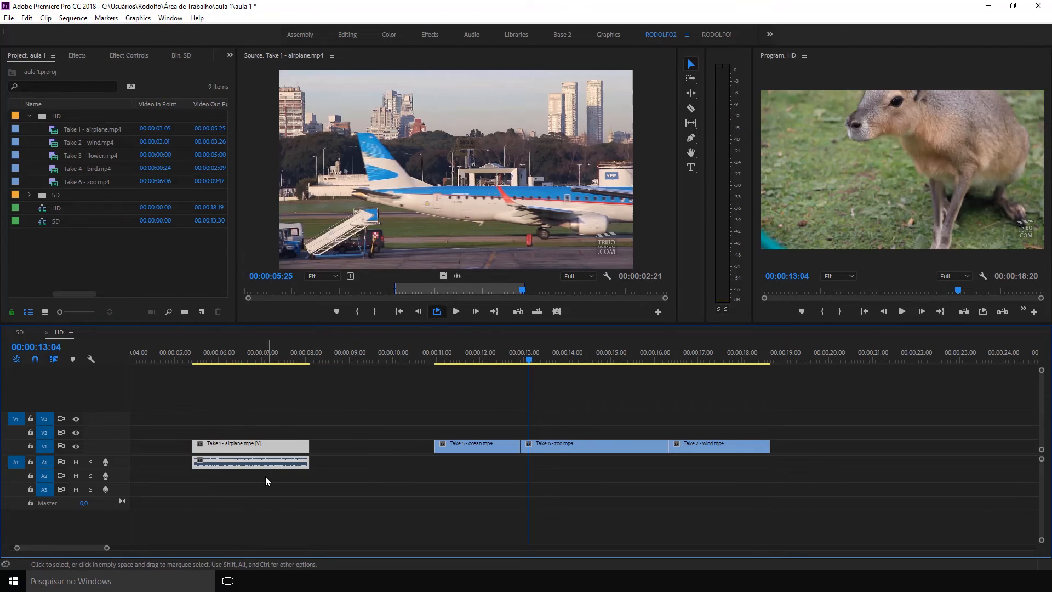
left_click_drag(296, 416, 252, 463)
key("Delete")
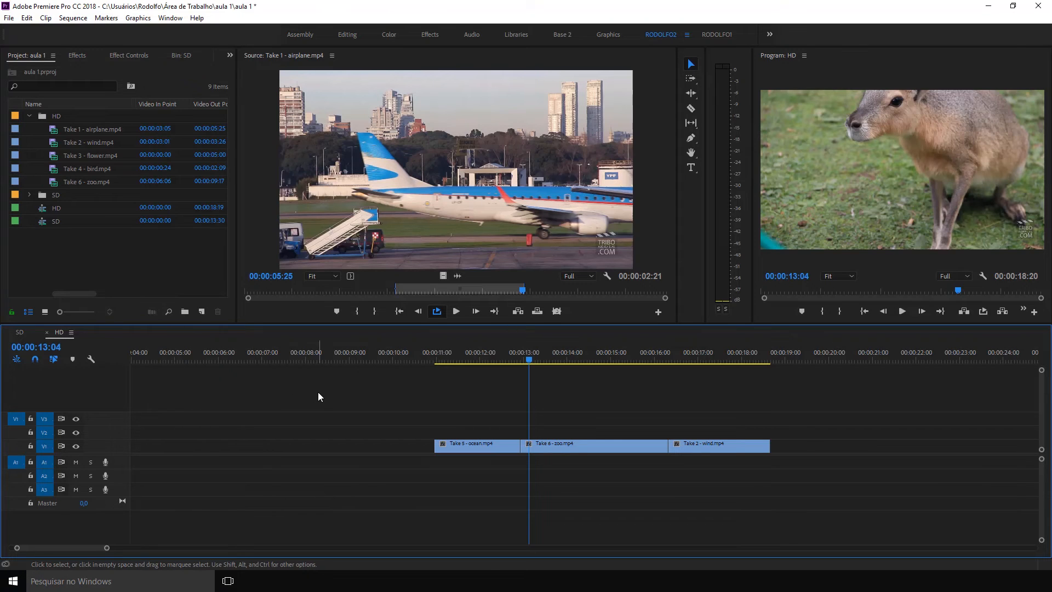
Play the sequence from 00:00:09:20 through the ocean, zoo and wind clips.
left_click(485, 357)
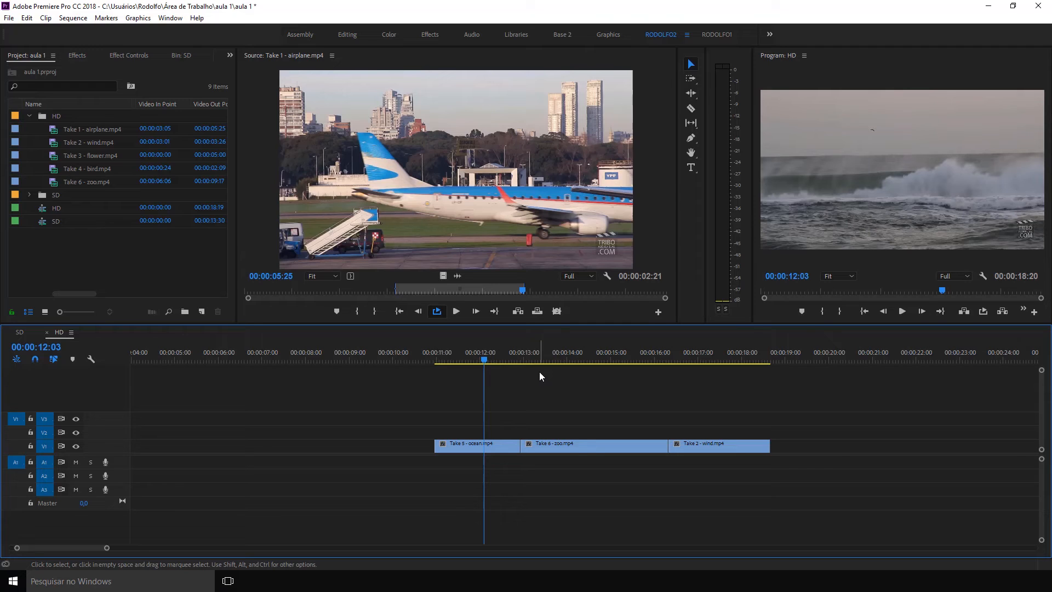
left_click_drag(496, 360, 379, 358)
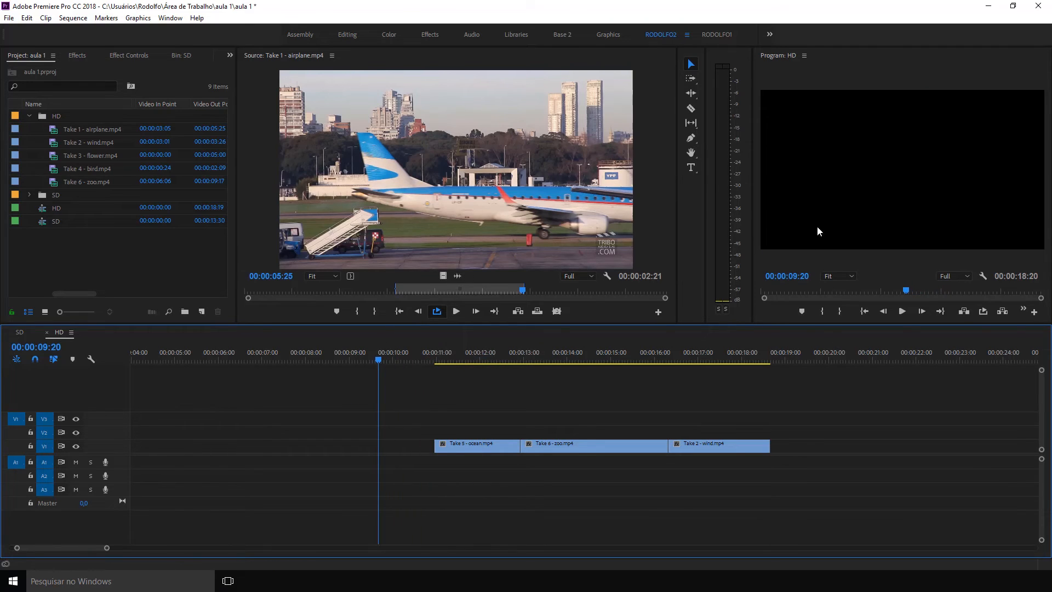
key("space")
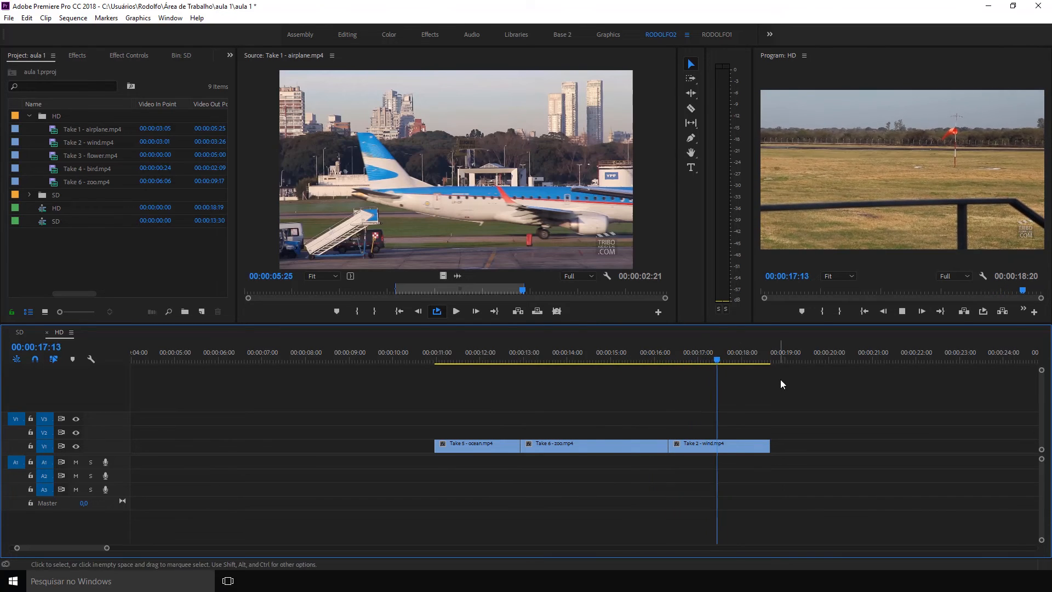
key("space")
Move the ocean clip slightly earlier on V1, leaving a gap before the zoo clip, and place the playhead at 00:00:13:22.
left_click_drag(478, 446, 465, 447)
left_click_drag(411, 352, 557, 353)
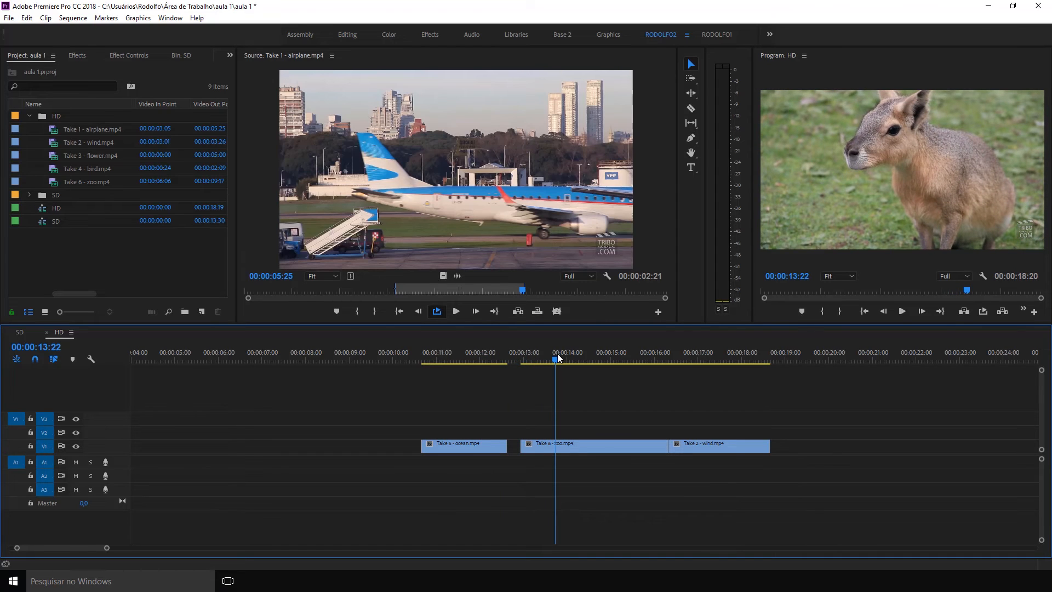
Ripple delete the gap between the ocean and zoo clips, and undo the deletion.
right_click(515, 450)
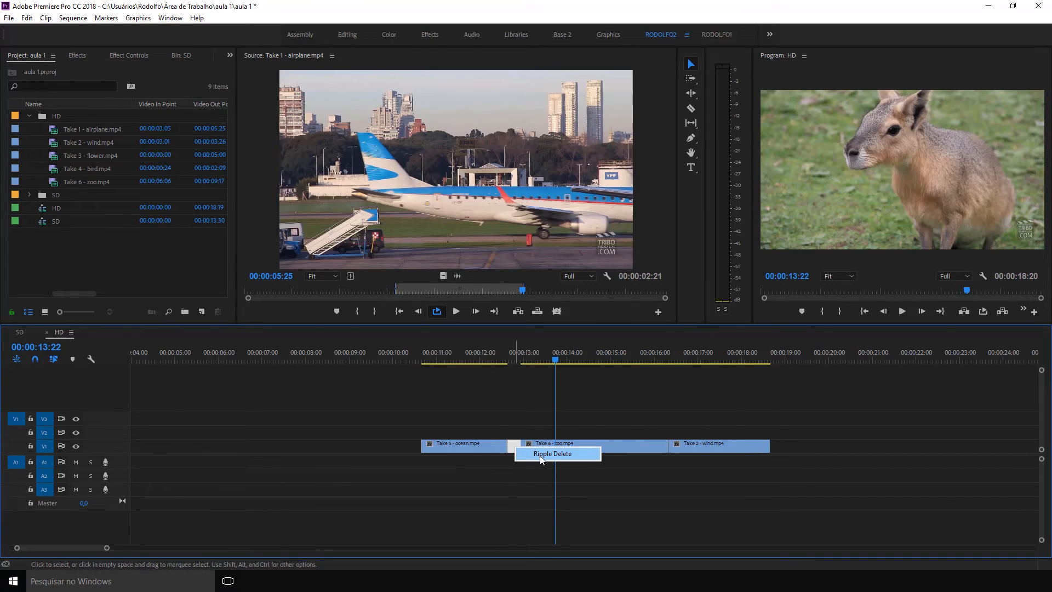
left_click(540, 456)
key("ctrl+z")
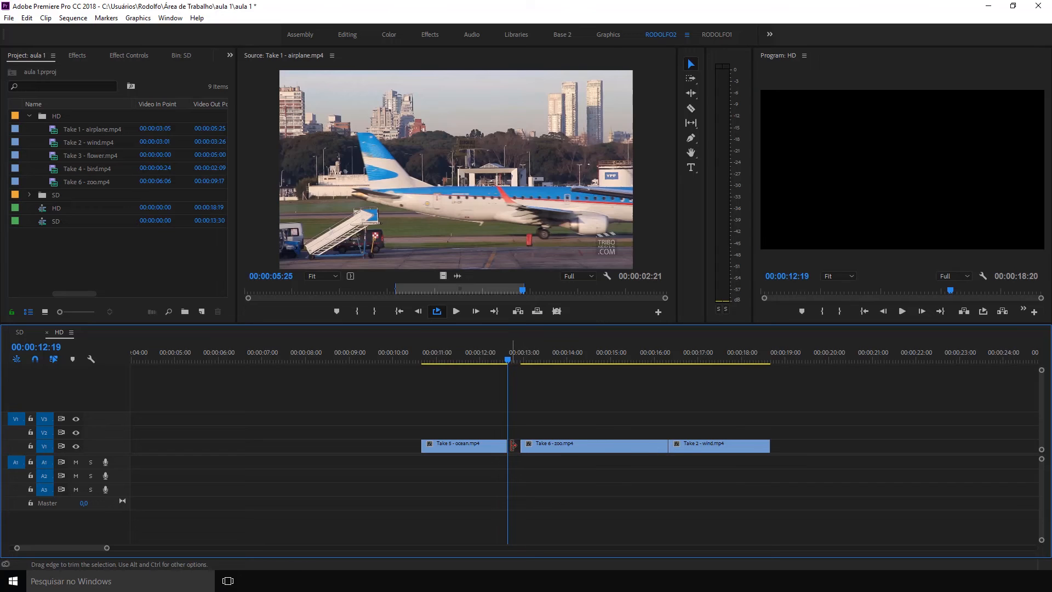
Select the empty gap between the ocean and zoo clips on V1 and delete it.
left_click(514, 447)
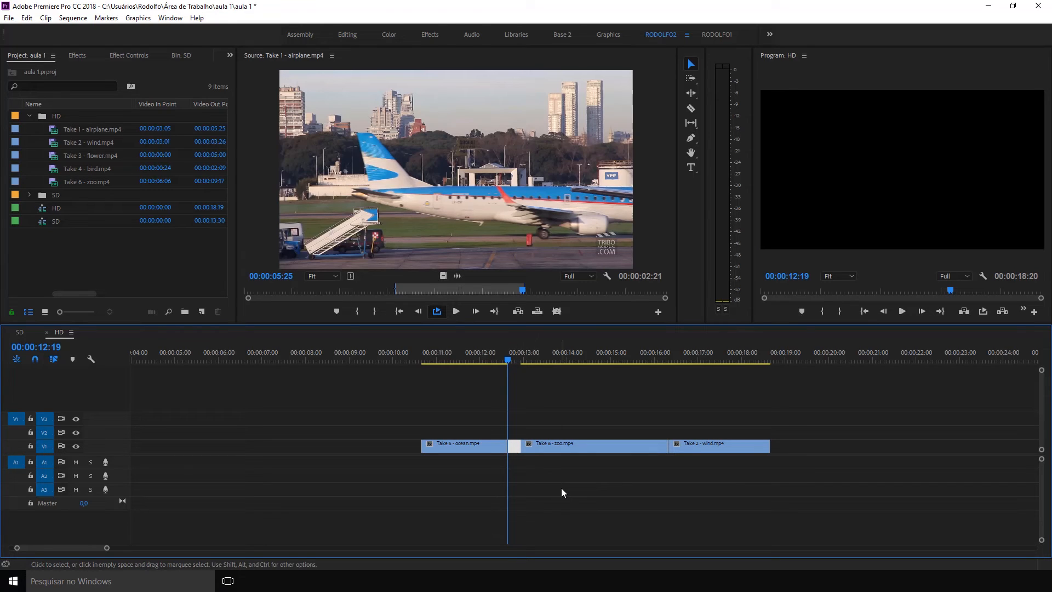
key("Delete")
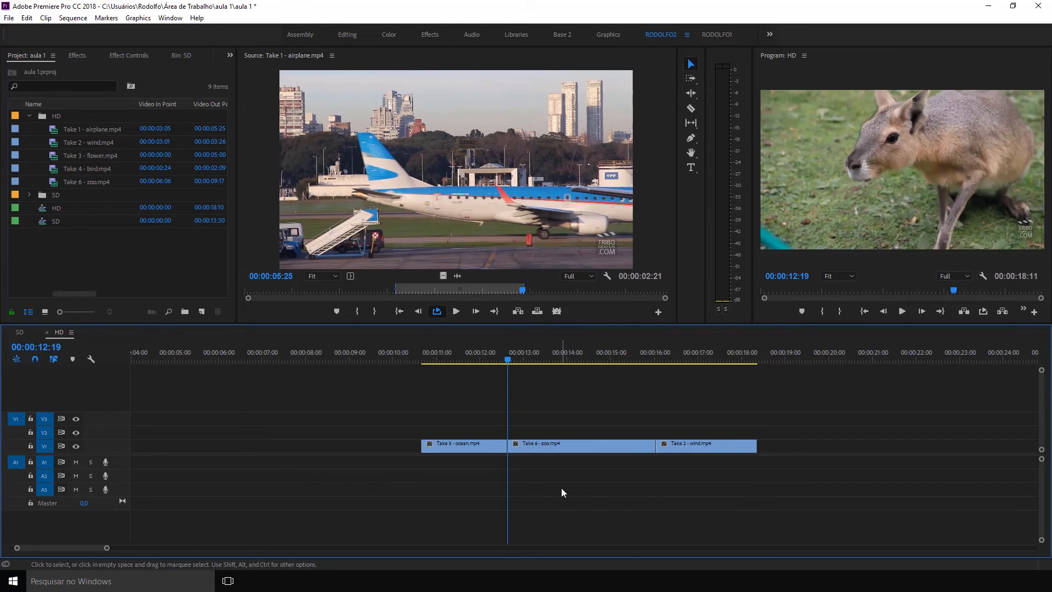
Move the ocean clip up to V2 and snap its end to the start of the zoo clip.
left_click(475, 358)
left_click_drag(460, 444, 400, 445)
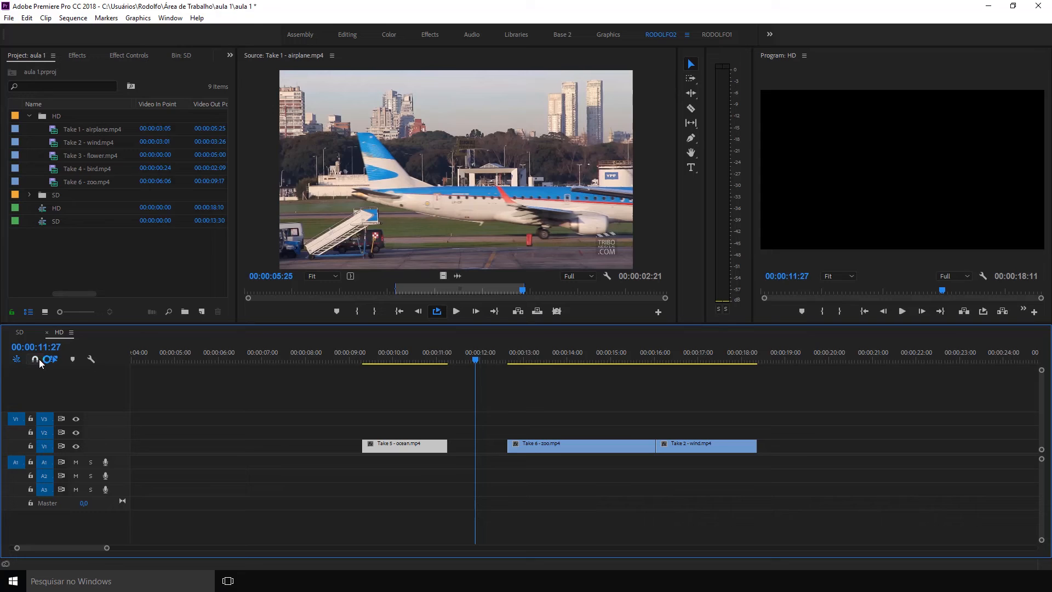
left_click_drag(389, 446, 406, 433)
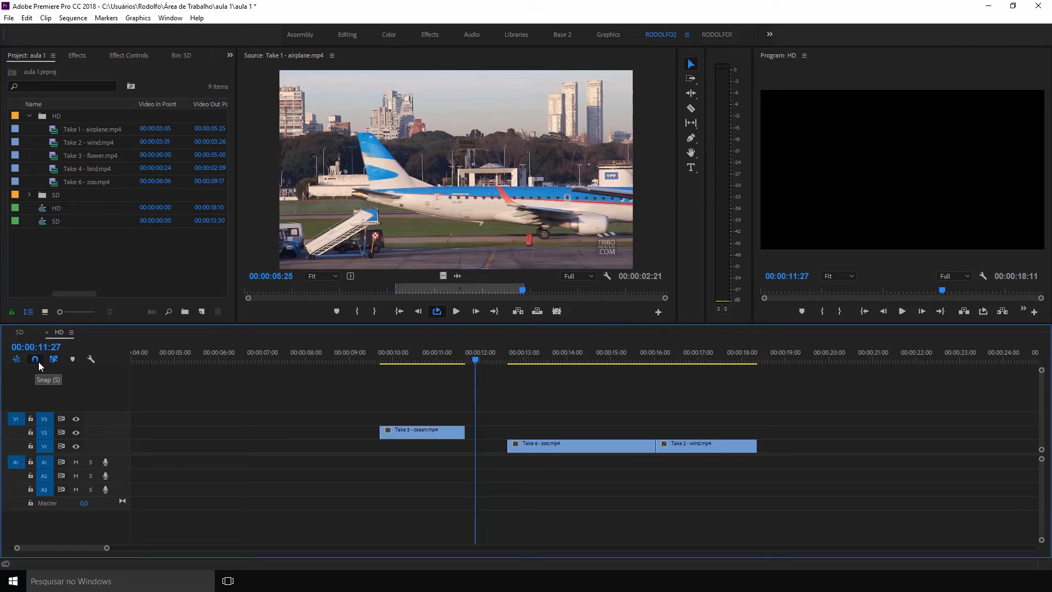
left_click_drag(426, 432, 463, 431)
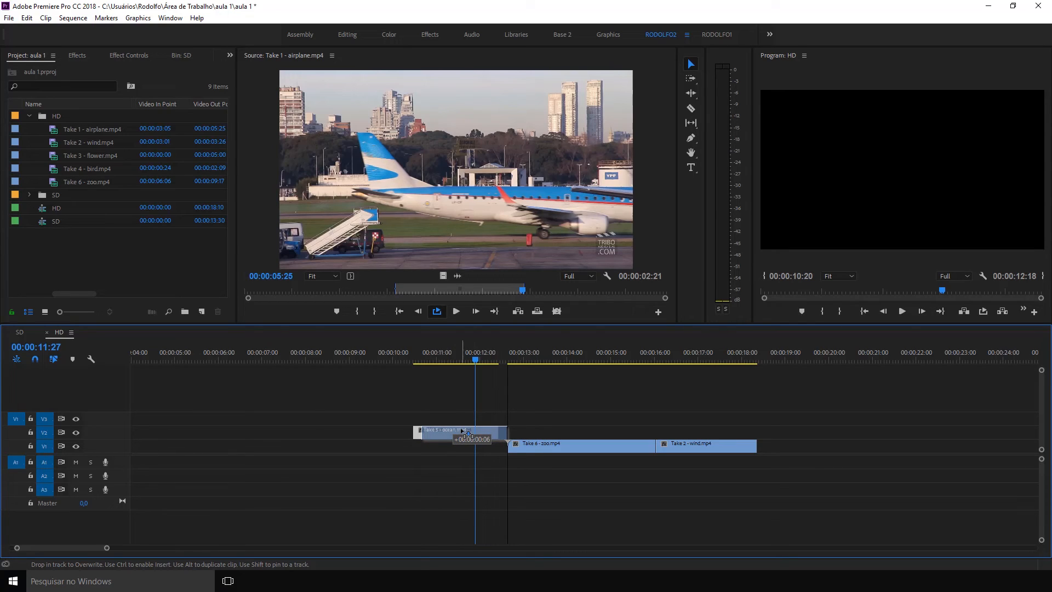
left_click_drag(464, 433, 464, 433)
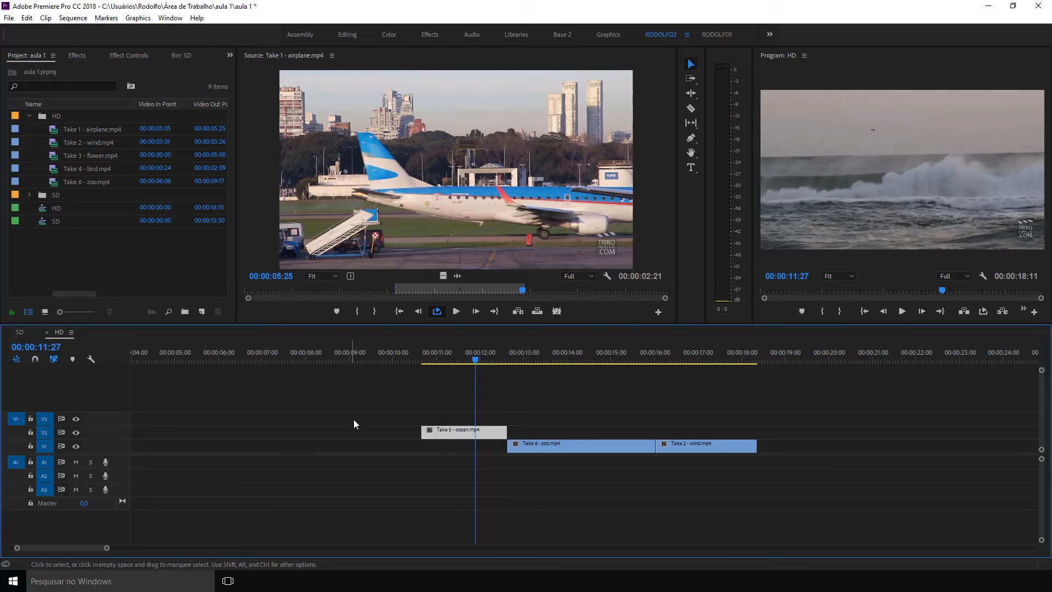
Slide the ocean clip along V2 without snapping so that it overlaps the beginning of the zoo clip.
left_click(452, 409)
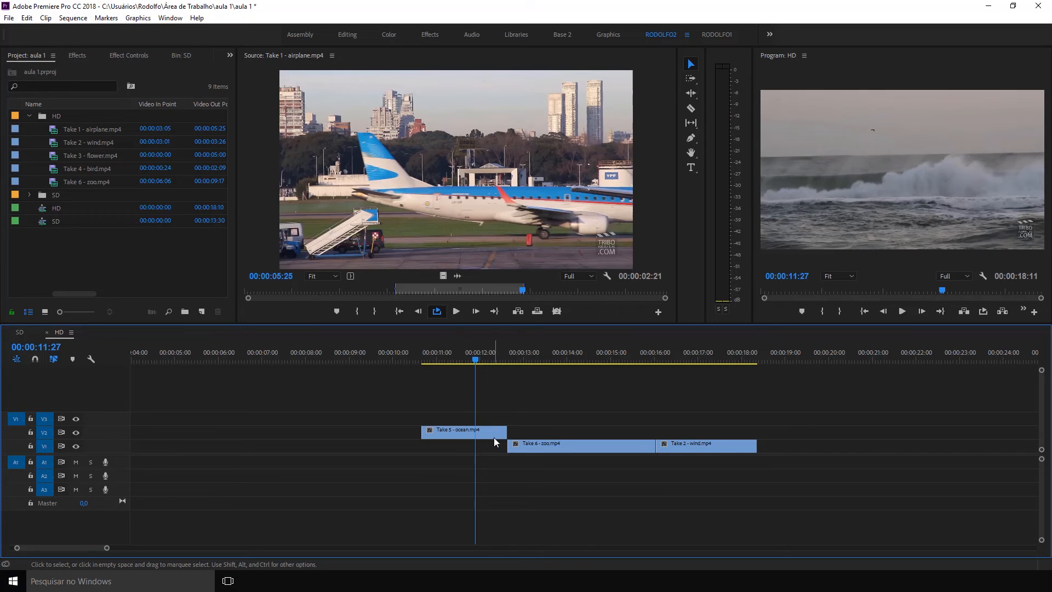
mouse_move(495, 436)
left_mouse_down()
mouse_move(513, 442)
mouse_move(503, 437)
left_mouse_up()
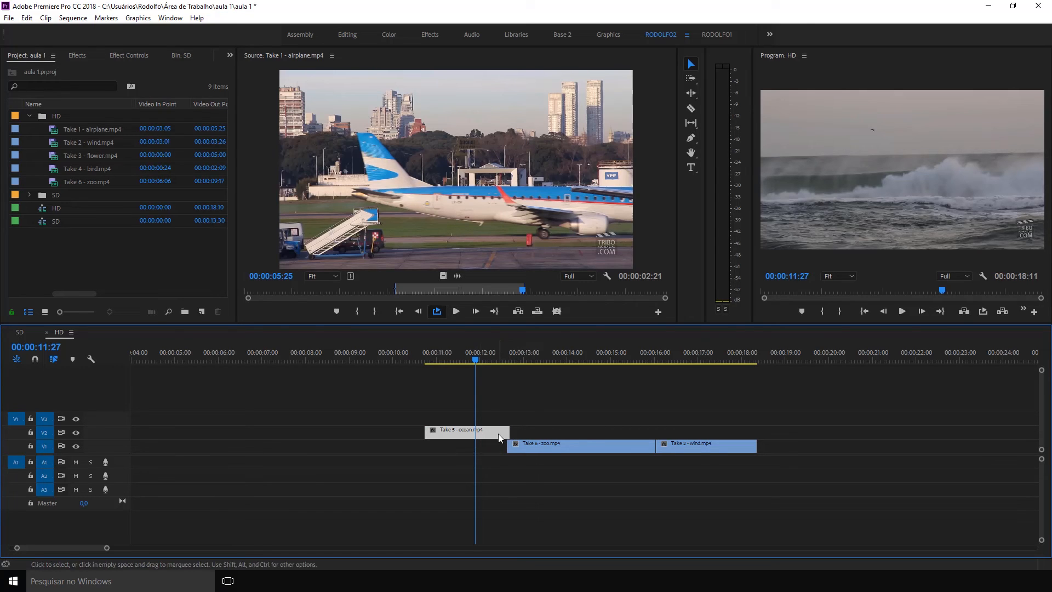
mouse_move(494, 433)
left_mouse_down()
mouse_move(460, 434)
mouse_move(525, 433)
mouse_move(511, 432)
left_mouse_up()
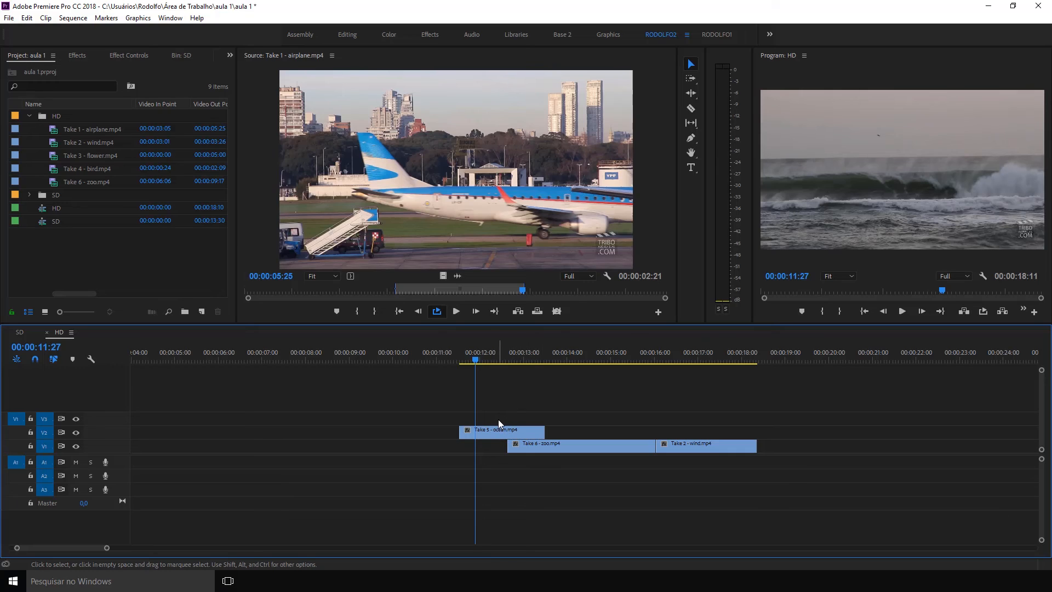
Turn on snapping and align the start of the ocean clip on V2 with the start of the zoo clip.
left_click(36, 359)
left_click_drag(545, 431, 577, 436)
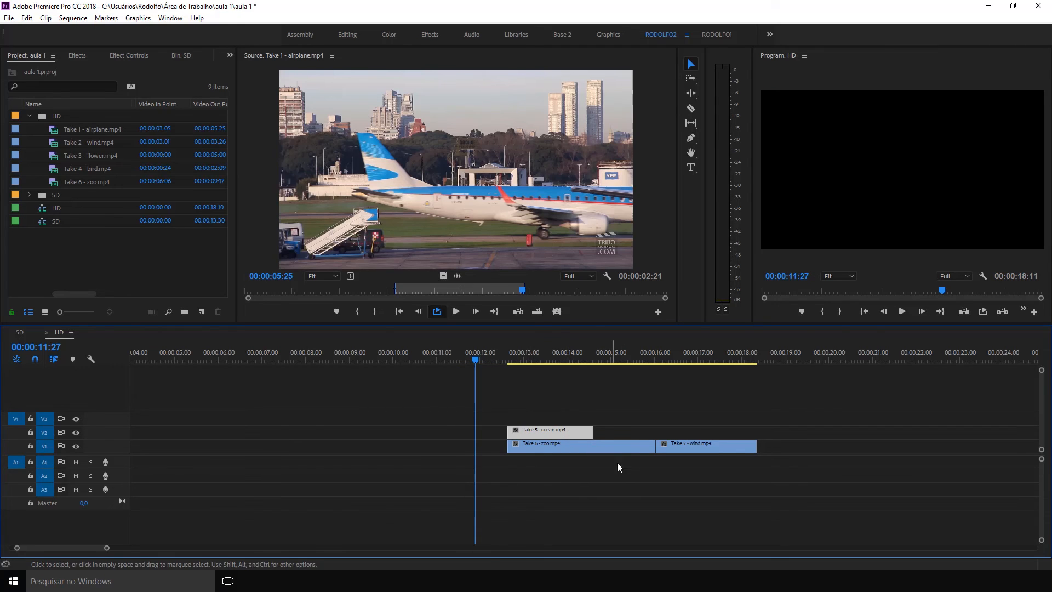
Trim the zoo clip to the ocean clip's length and stack the wind clip on V3, trimmed to the same length.
left_click_drag(593, 450, 593, 449)
left_click_drag(674, 447, 535, 421)
left_click_drag(604, 418, 593, 418)
left_click(550, 357)
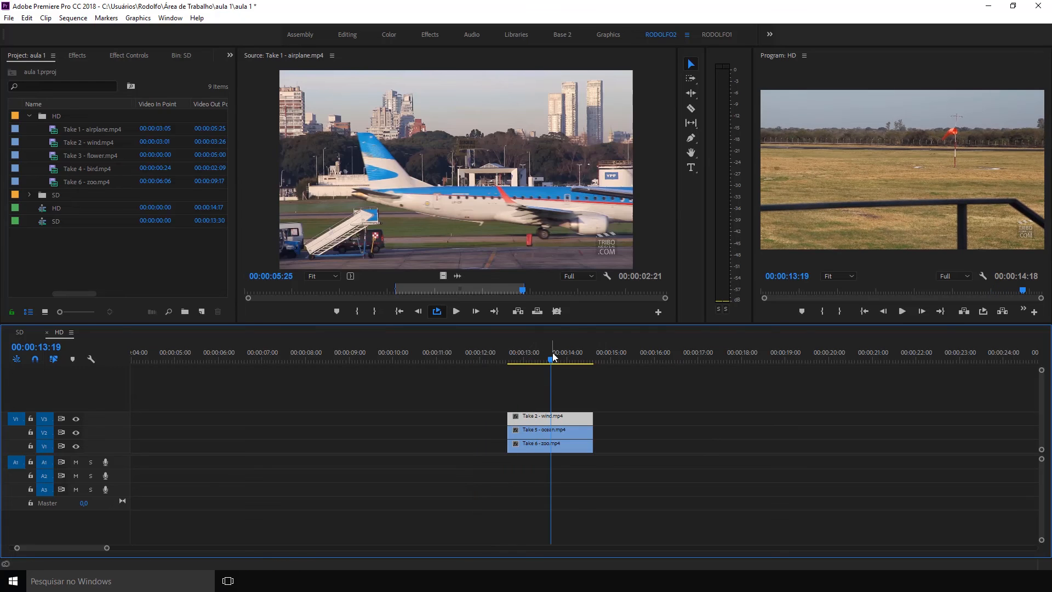
left_click(552, 353)
Stagger the zoo, ocean and wind clips end to end on V1, V2 and V3, and scrub through them.
left_click_drag(545, 445, 411, 448)
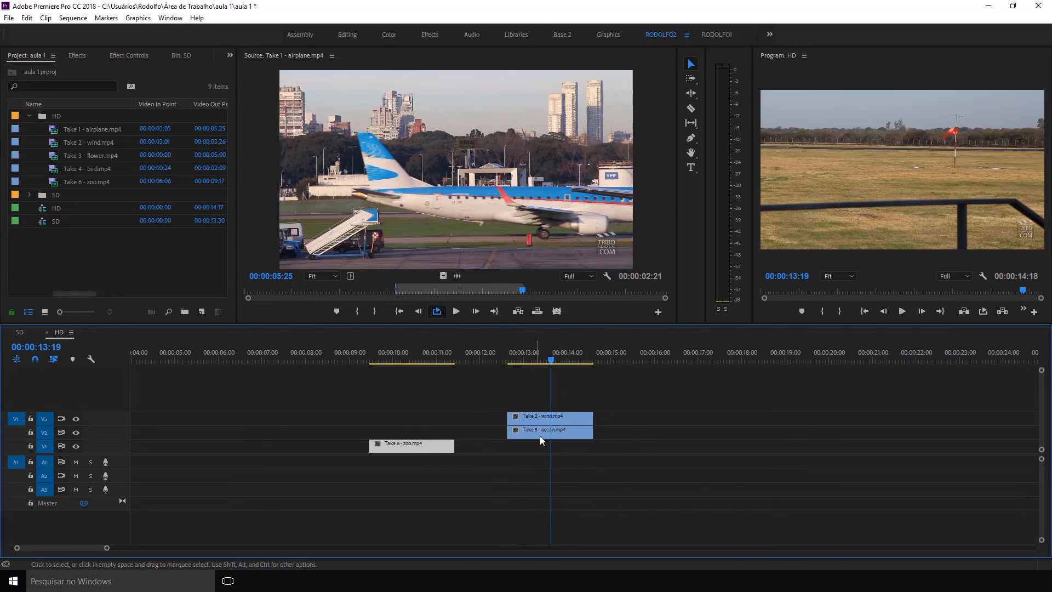
left_click_drag(541, 434, 569, 419)
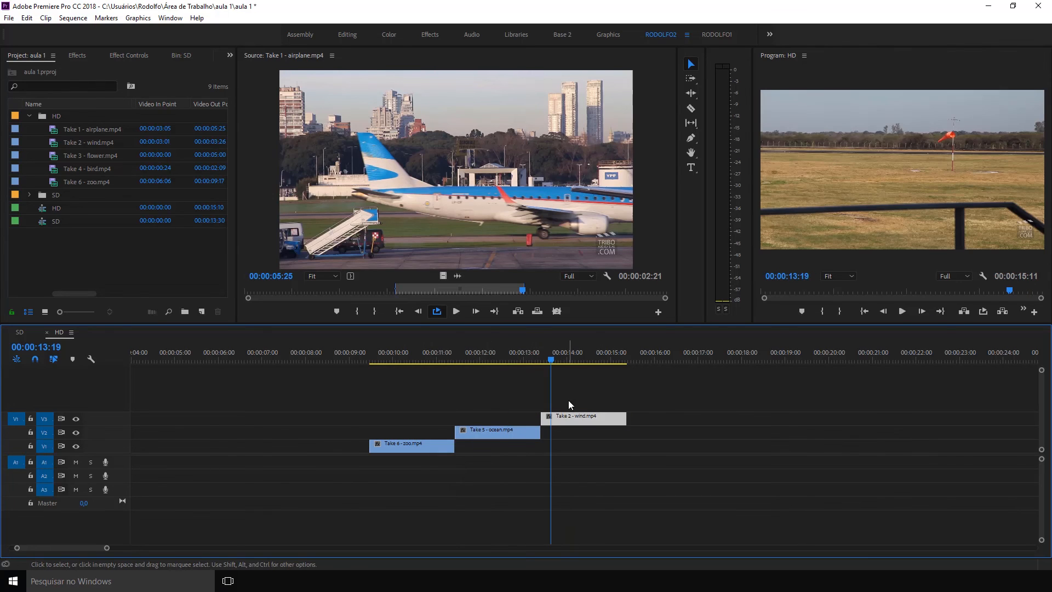
left_click_drag(509, 359, 383, 356)
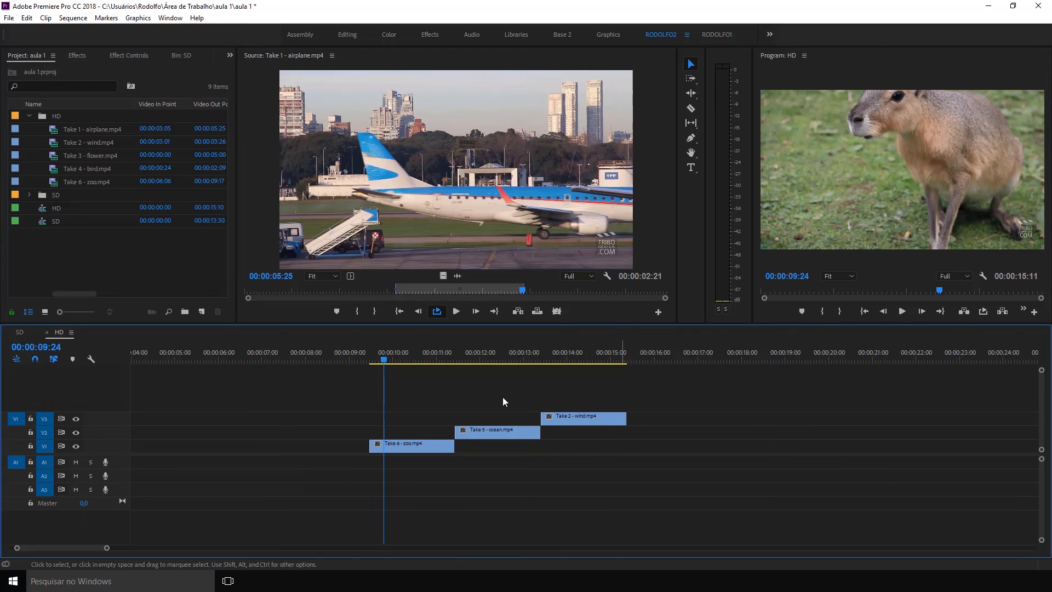
left_click_drag(392, 353, 599, 351)
left_click(585, 419)
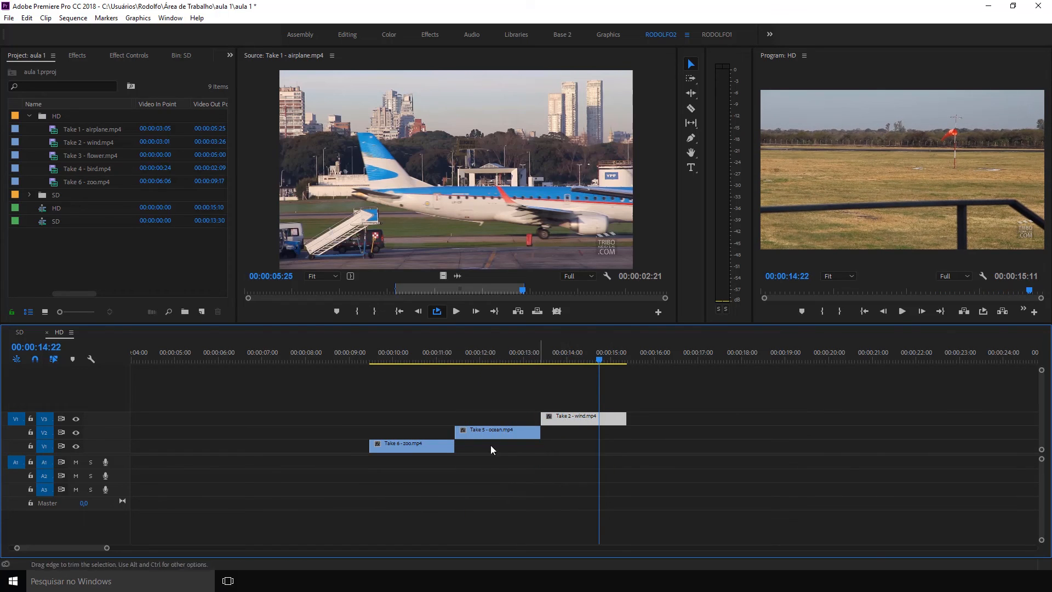
Stack the ocean and wind clips directly above the zoo clip and place the playhead at 00:00:10:05.
left_click_drag(485, 432, 433, 430)
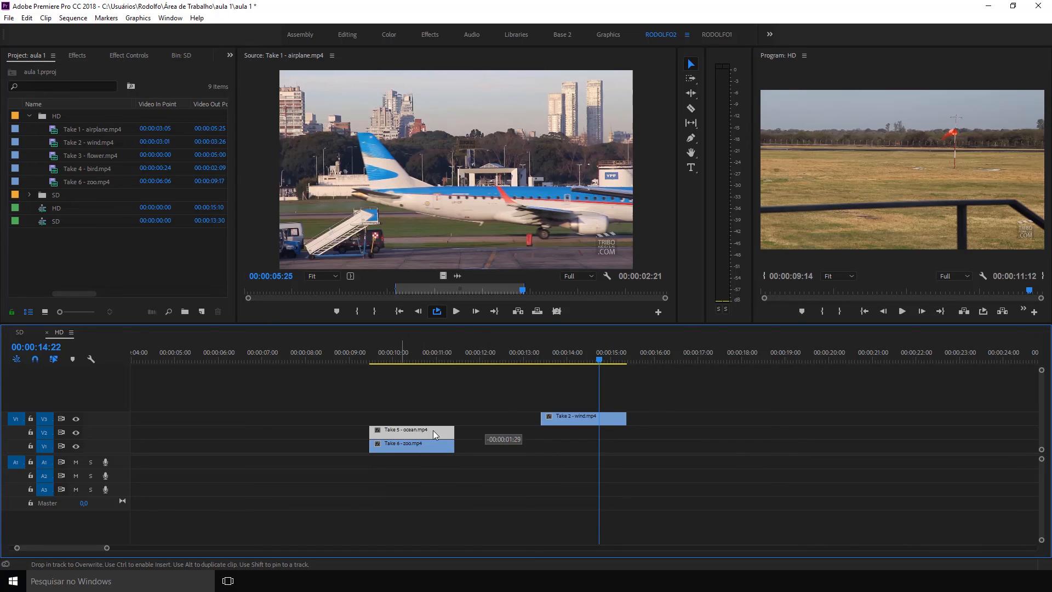
left_click(568, 418)
left_click_drag(521, 419, 395, 419)
left_click(400, 360)
left_click(436, 391)
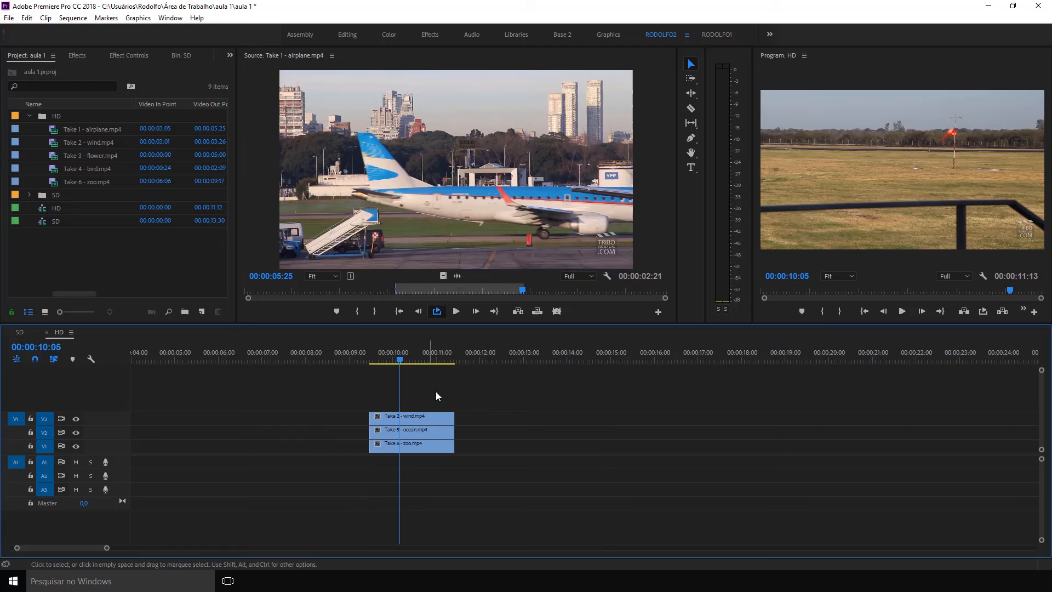
Hide tracks V3 and V2 one after the other to view the clip on the track beneath each.
left_click(993, 178)
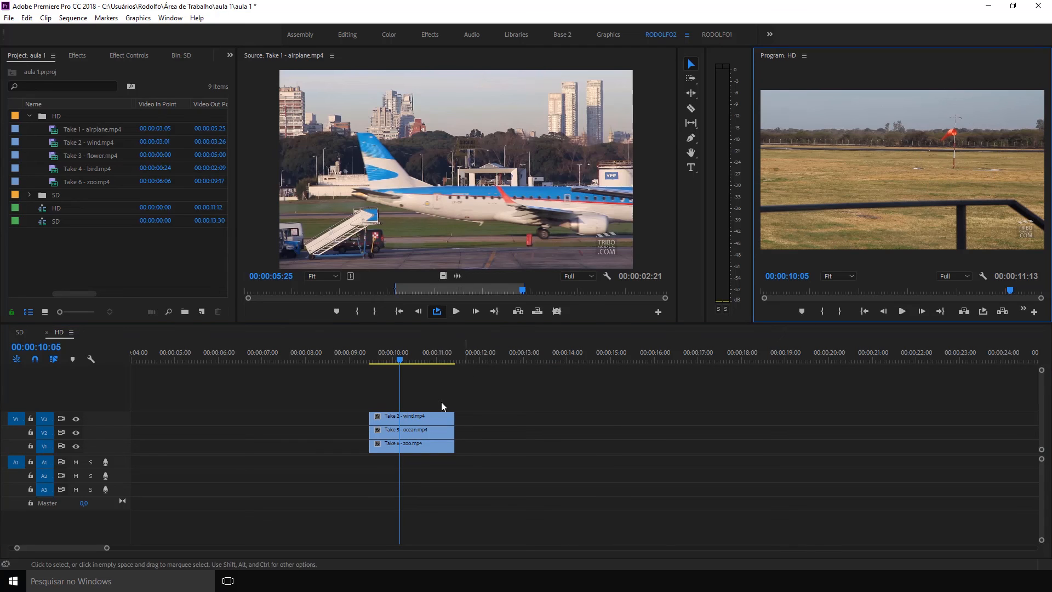
left_click(431, 420)
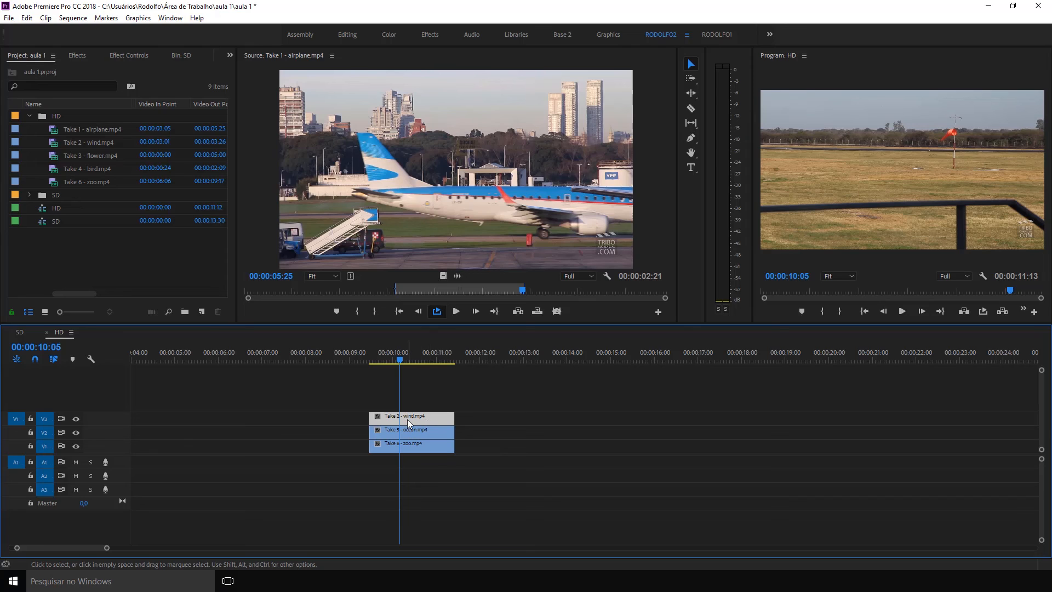
left_click(76, 419)
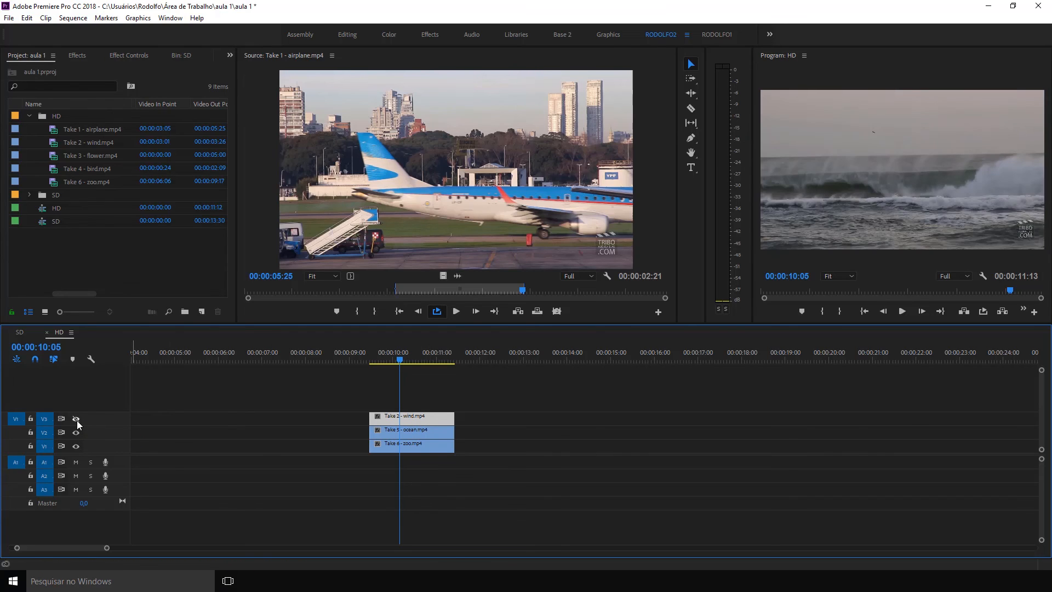
left_click(400, 431)
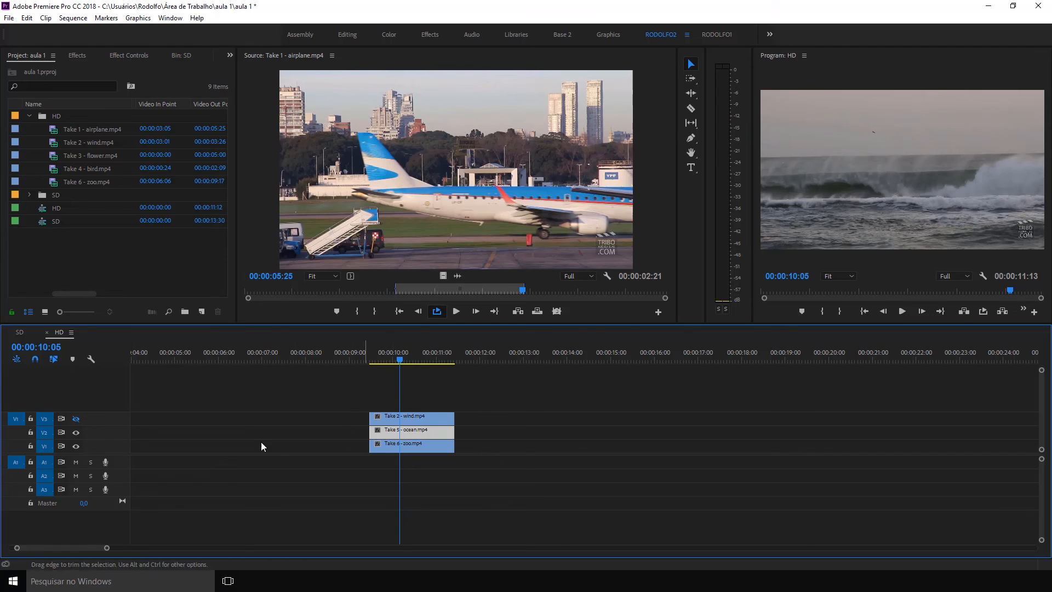
left_click(77, 432)
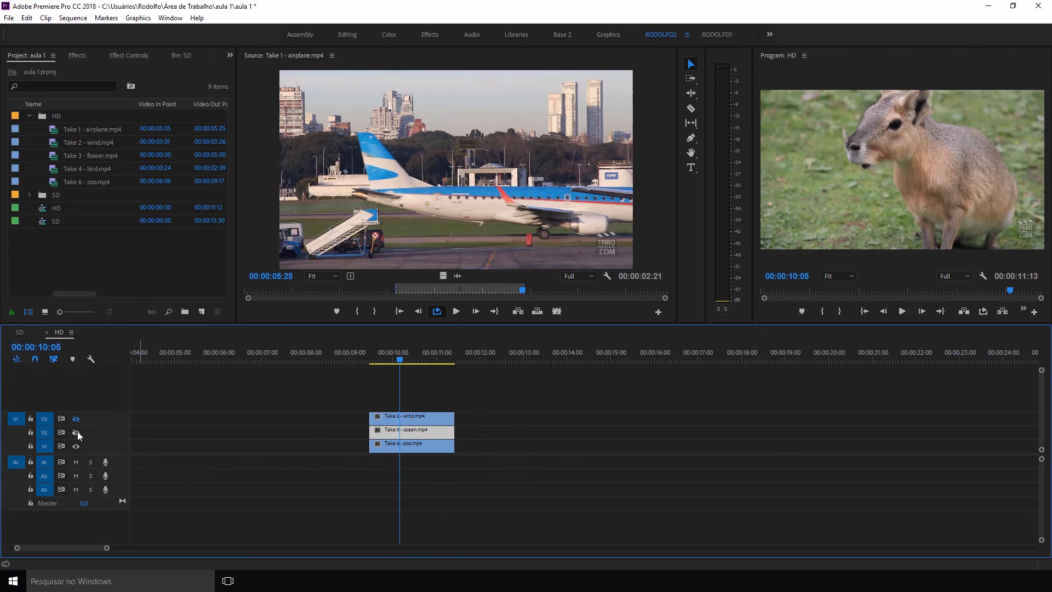
Make V2 and V3 visible again, and toggle the visibility of V2 and V1 beneath the wind clip.
left_click(77, 431)
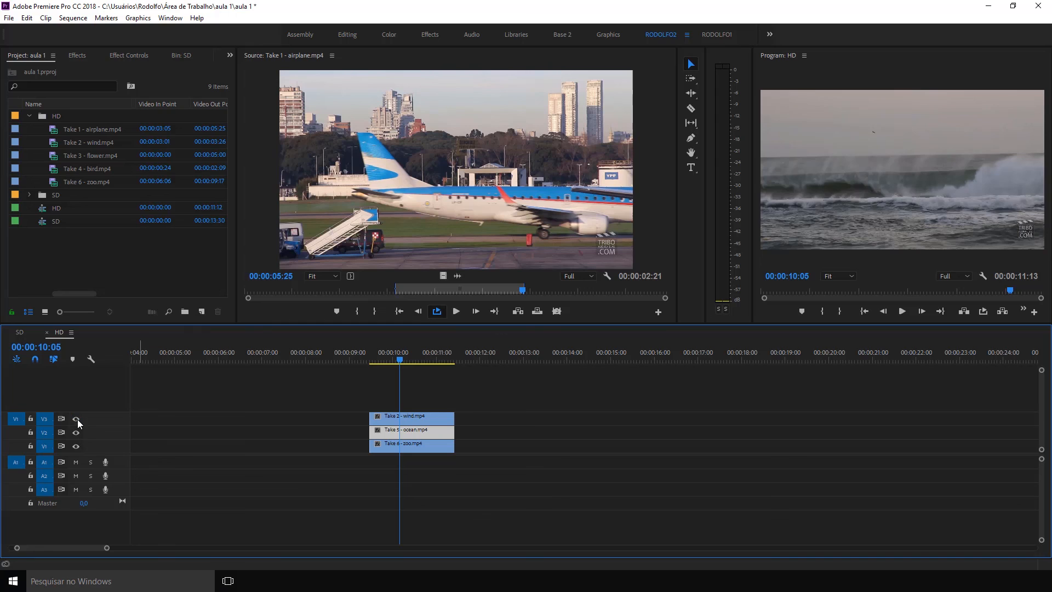
left_click(77, 419)
left_click(77, 432)
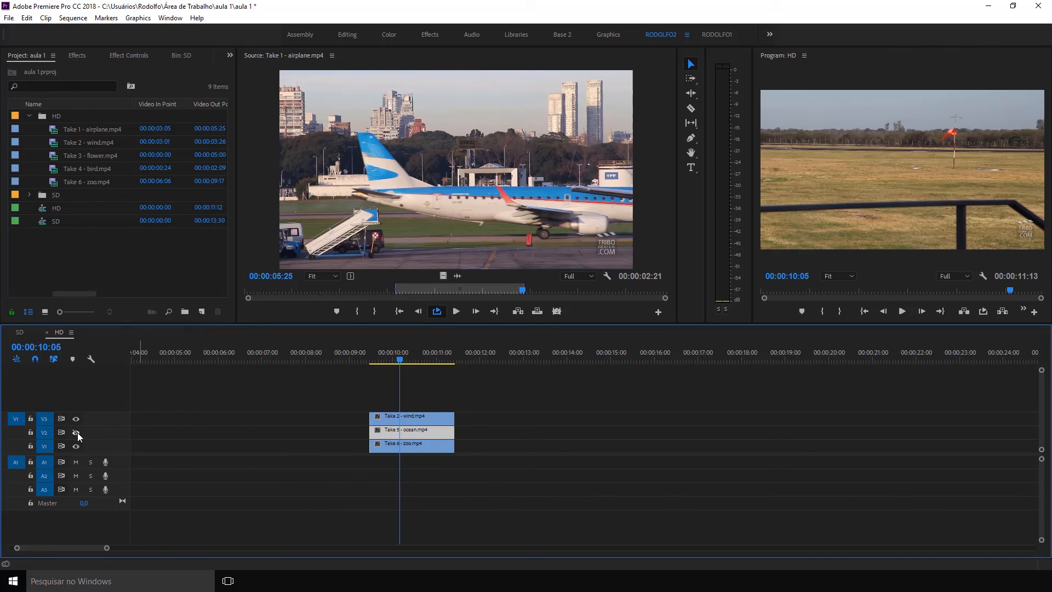
left_click(78, 432)
left_click(422, 416)
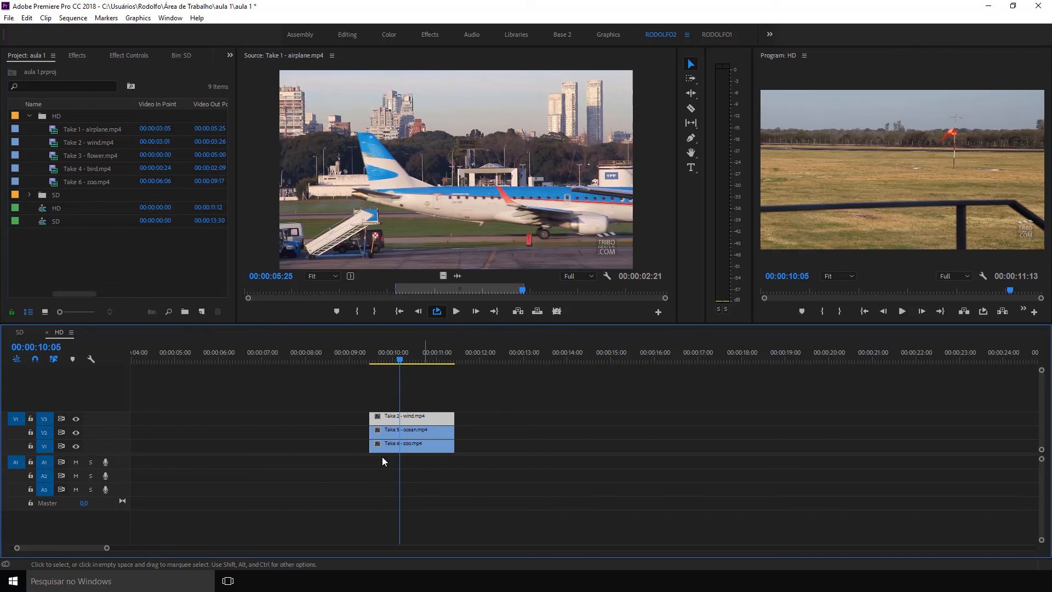
left_click(77, 447)
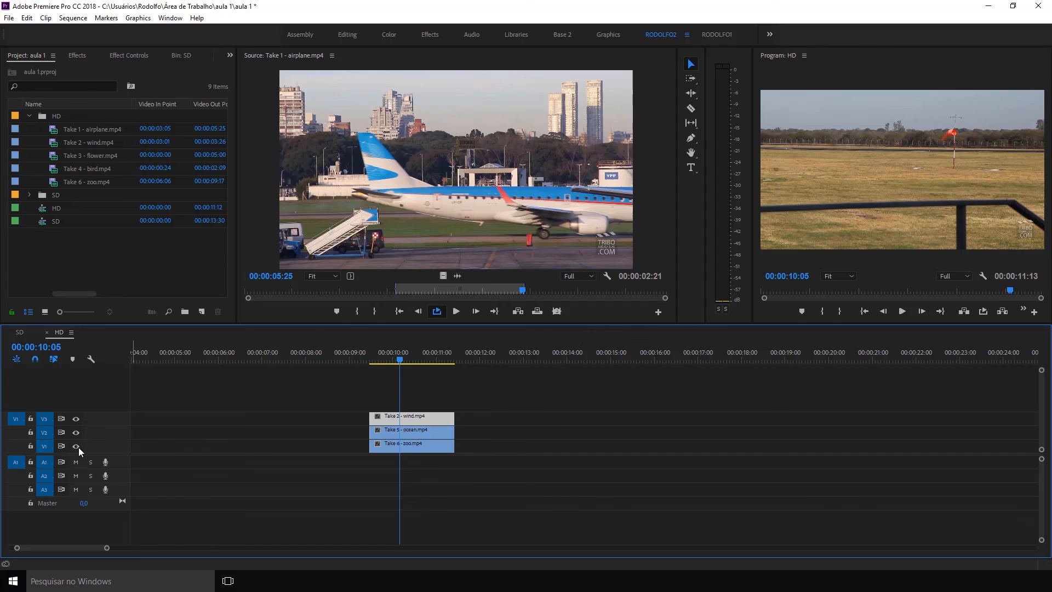
Shift the wind clip later on V3 and the zoo clip earlier on V1 so both partly overlap the ocean clip.
left_click(465, 393)
left_click(415, 420)
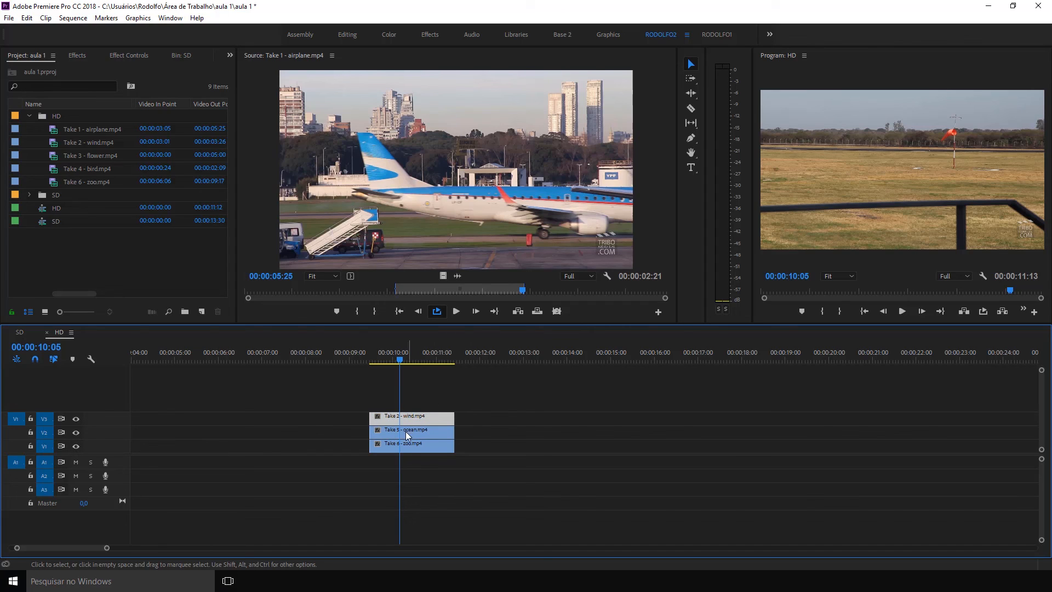
mouse_move(408, 357)
left_mouse_down()
mouse_move(429, 354)
mouse_move(414, 357)
left_mouse_up()
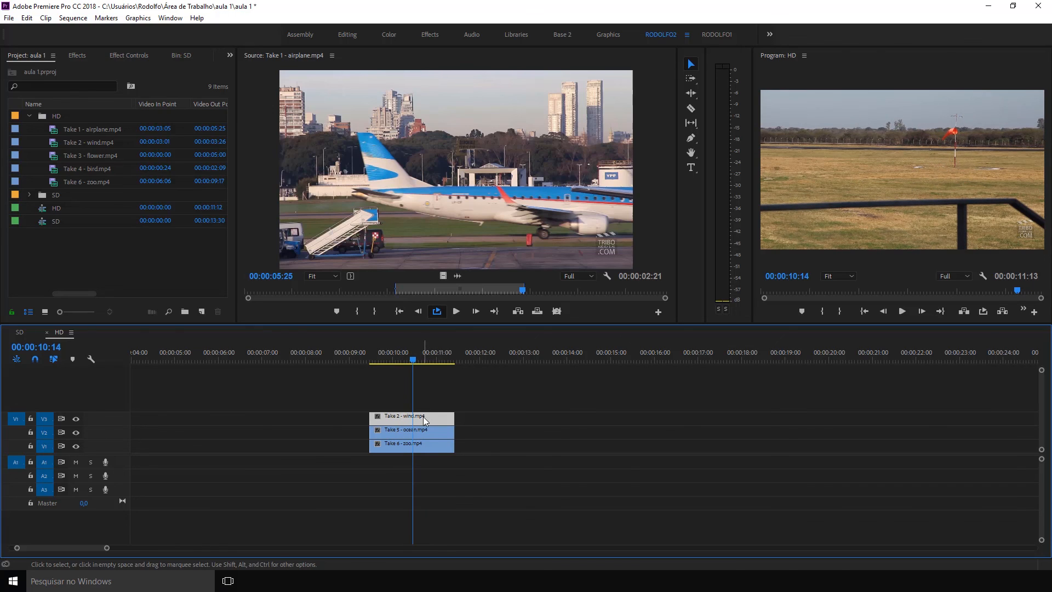
left_click_drag(423, 417, 478, 420)
left_click_drag(409, 444, 352, 445)
left_click(383, 393)
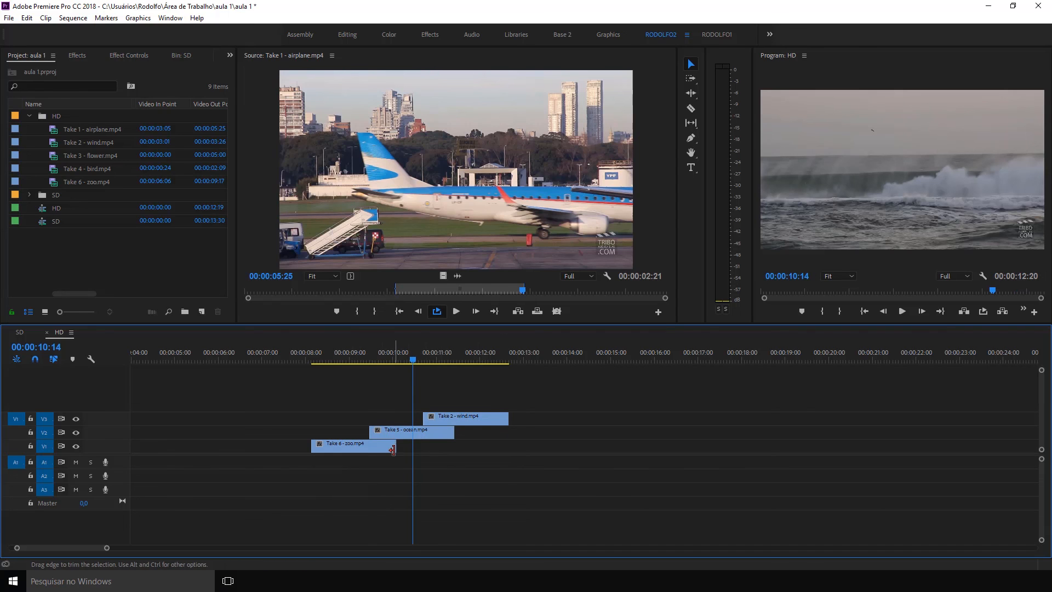
Place the playhead at 00:00:09:24, select the zoo clip and zoom in on its overlap with the ocean clip.
left_click_drag(358, 347, 384, 348)
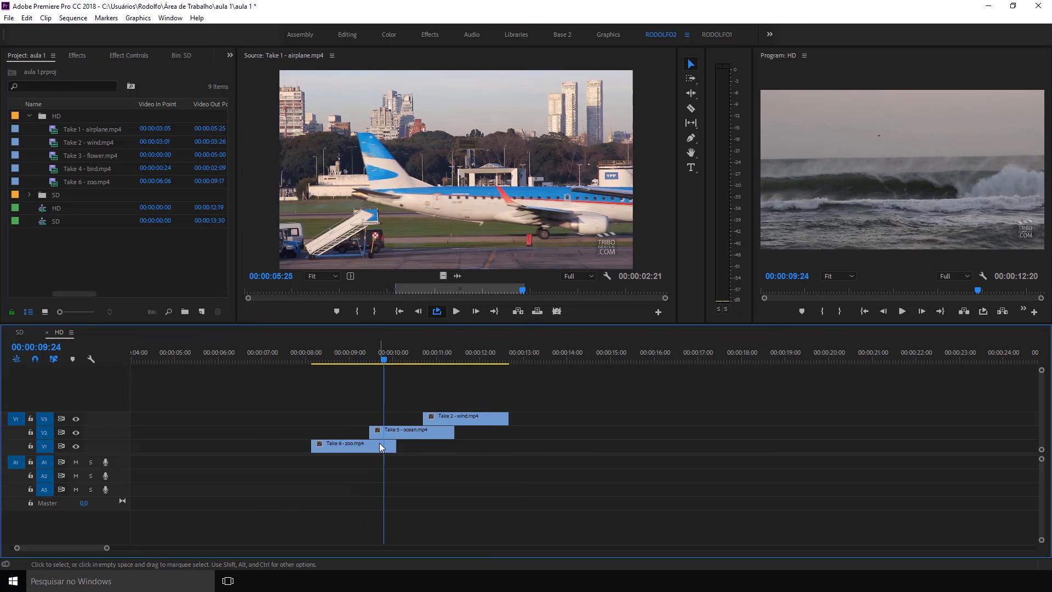
left_click(380, 444)
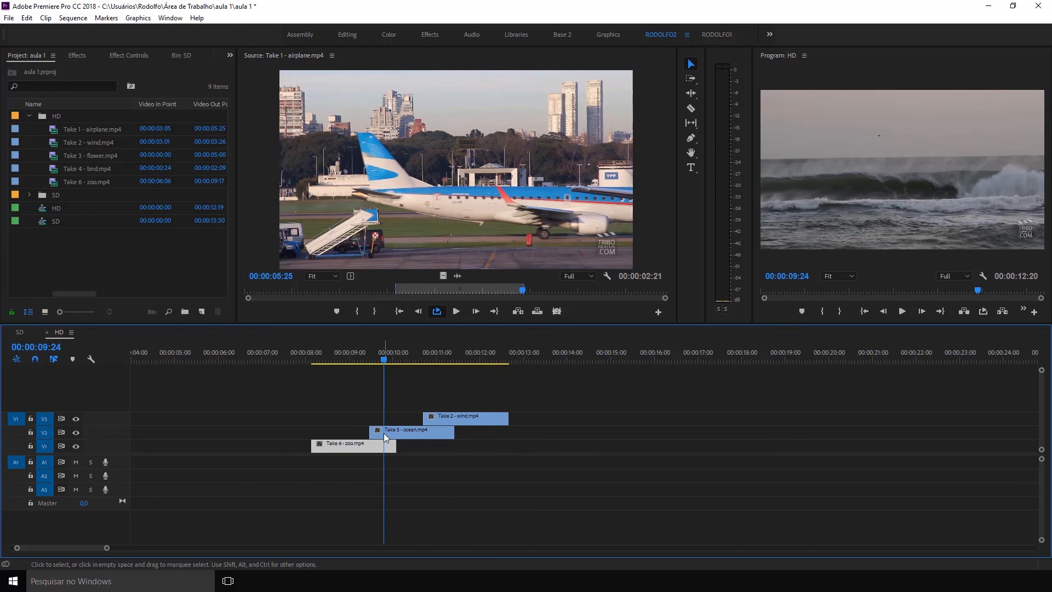
key("equal")
key("equal")
key("equal")
key("equal")
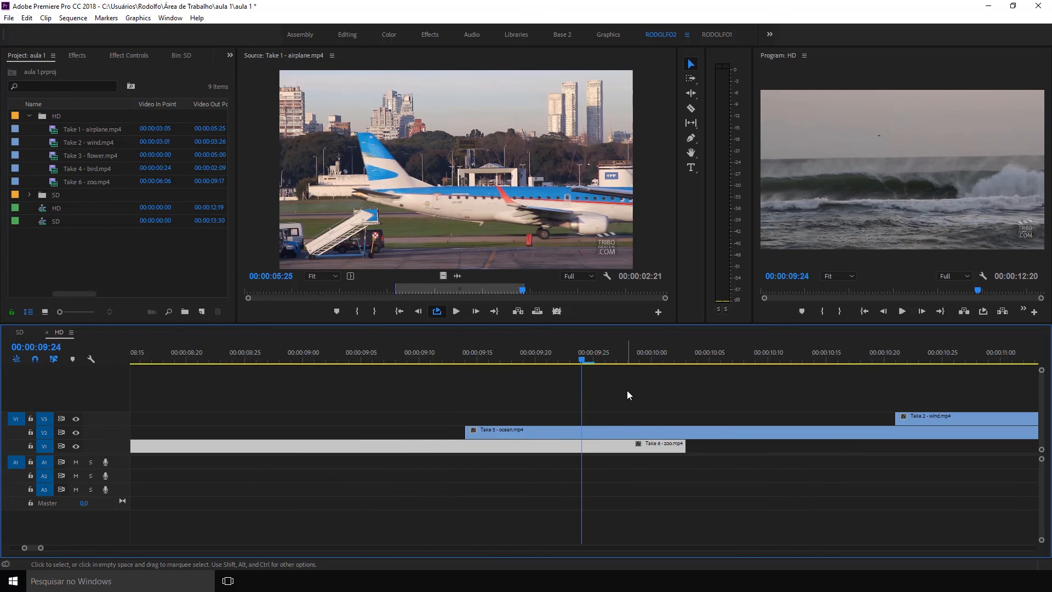
Scrub the playhead from the zoo clip into the overlapping ocean clip to compare which track's picture is displayed.
left_click(690, 398)
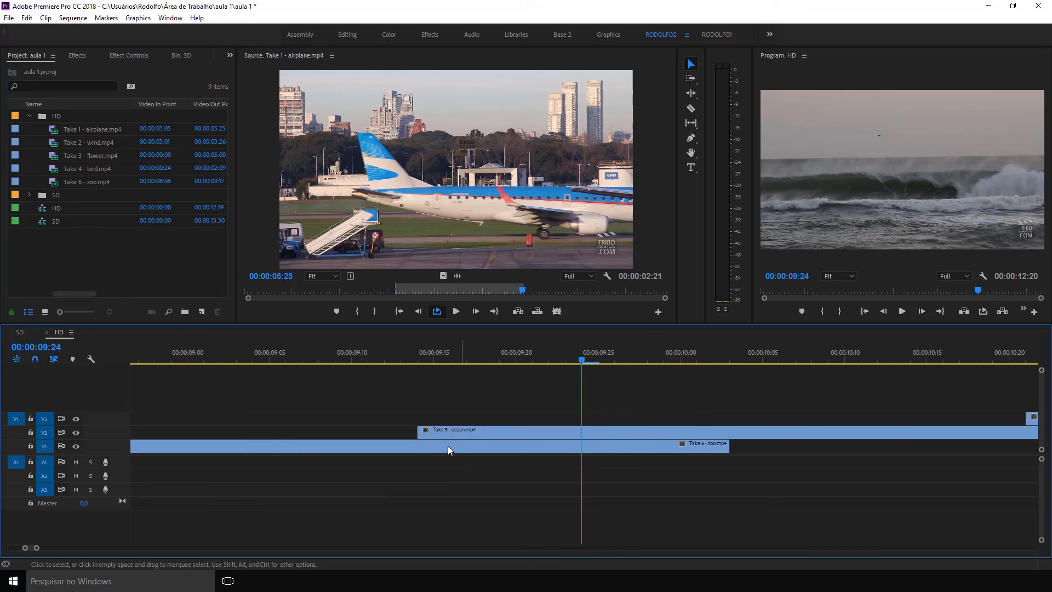
mouse_move(419, 353)
left_mouse_down()
mouse_move(598, 351)
mouse_move(388, 357)
mouse_move(414, 358)
mouse_move(402, 362)
left_mouse_up()
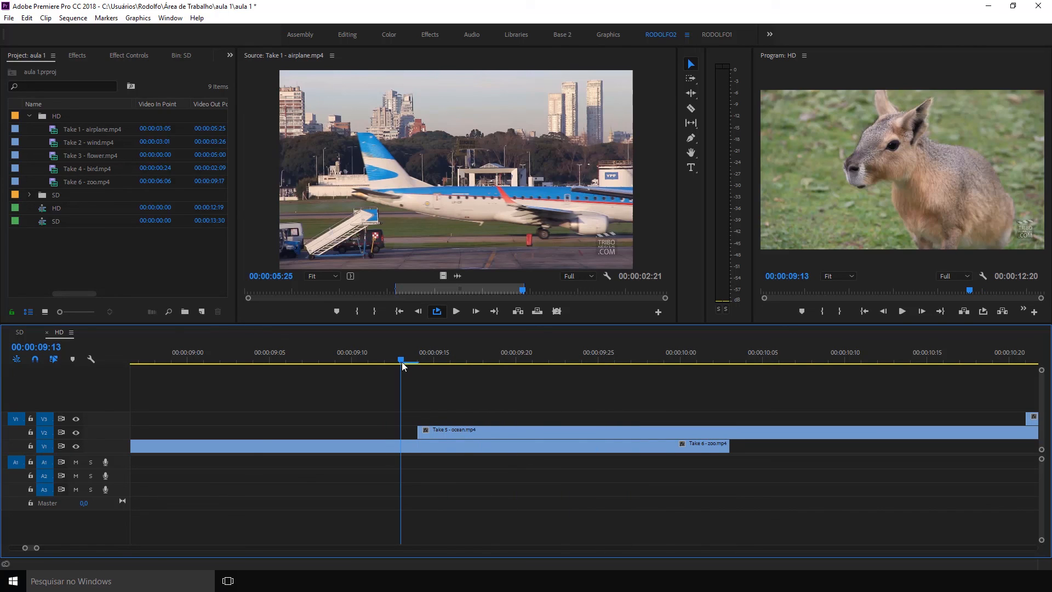
left_click(390, 447)
left_click(438, 435)
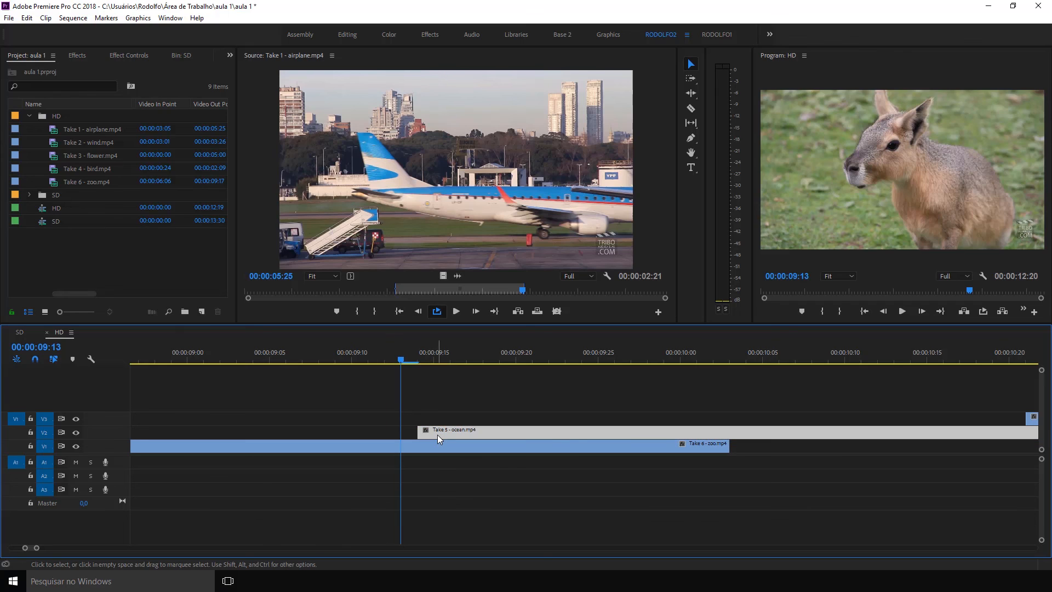
left_click_drag(409, 359, 516, 361)
Trim the zoo clip's end on V1 back to the start of the ocean clip and scrub across the cut.
left_click(636, 386)
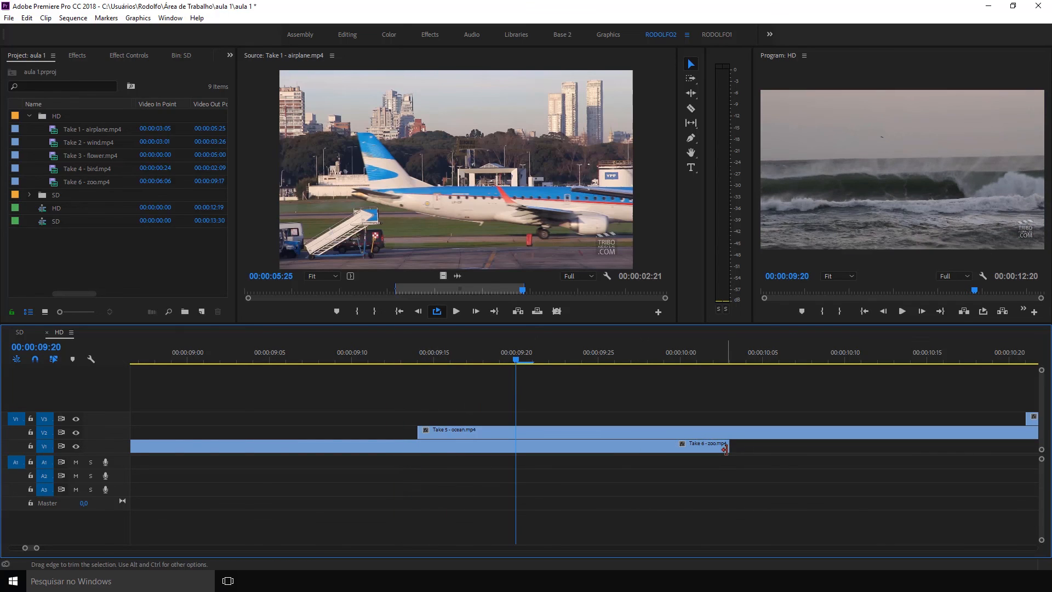
left_click_drag(727, 450, 418, 450)
left_click_drag(373, 357, 482, 358)
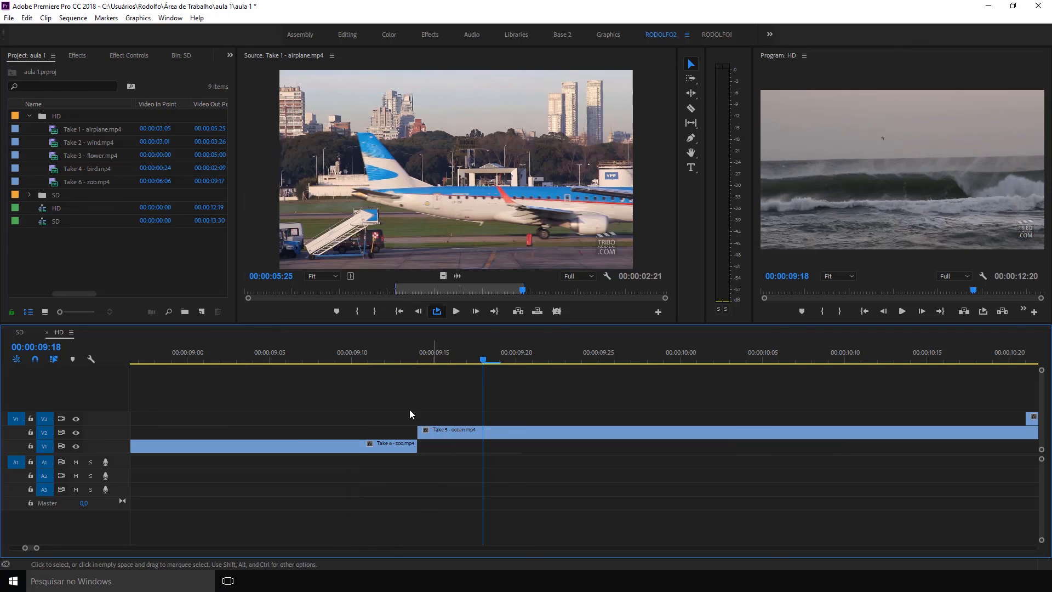
Trim the zoo clip's end one frame shorter to leave a gap before the ocean clip, and play across it.
left_click_drag(411, 448, 401, 448)
left_click_drag(297, 362, 184, 384)
key("space")
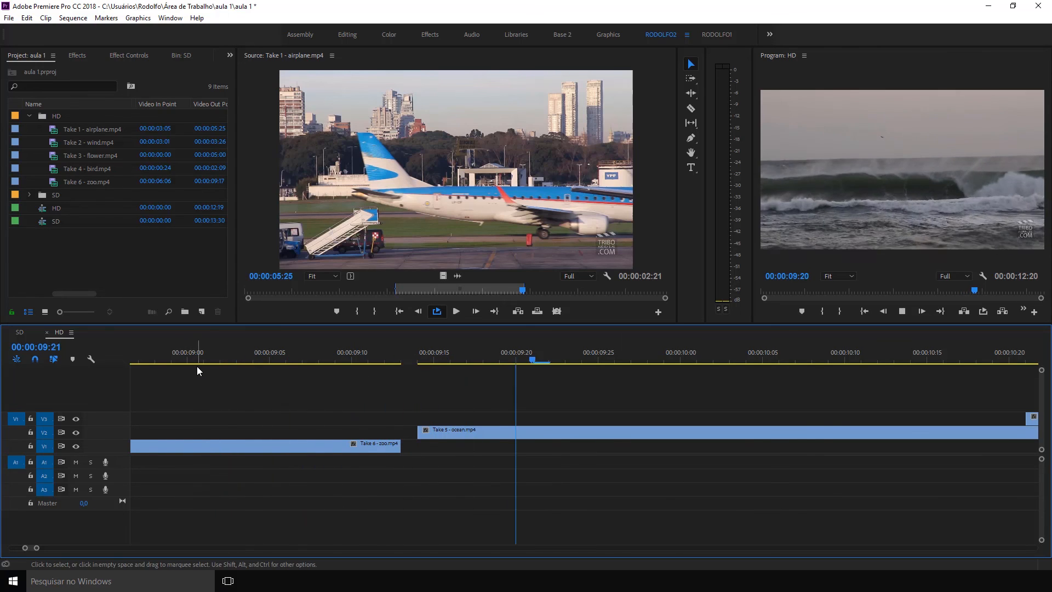
left_click(215, 354)
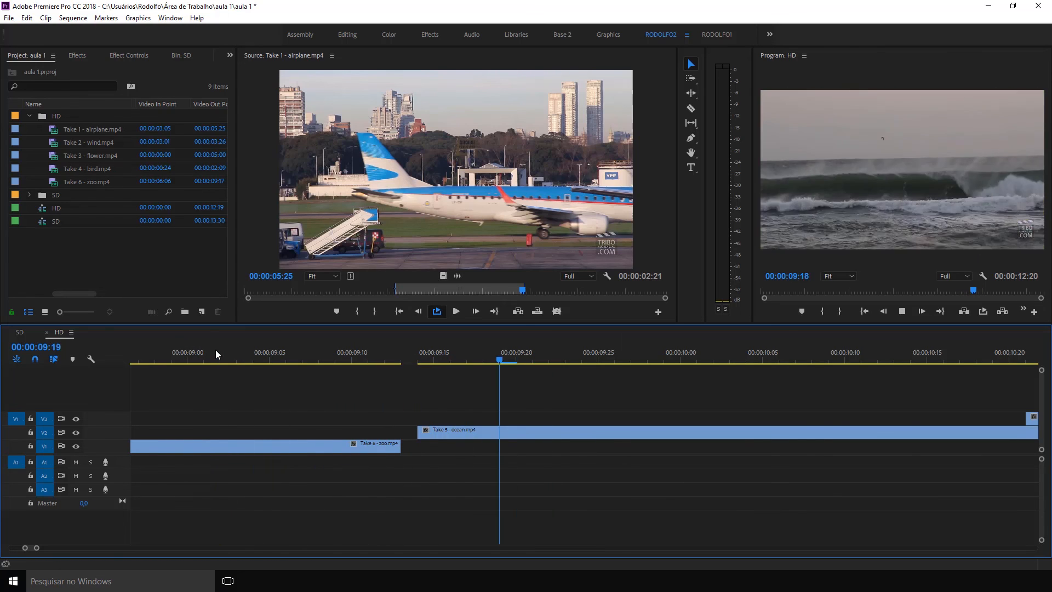
key("space")
Extend the zoo clip's end on V1 to about 00:00:09:29 beneath the ocean clip, and select the ocean clip.
left_click_drag(396, 443, 664, 445)
left_click(474, 434)
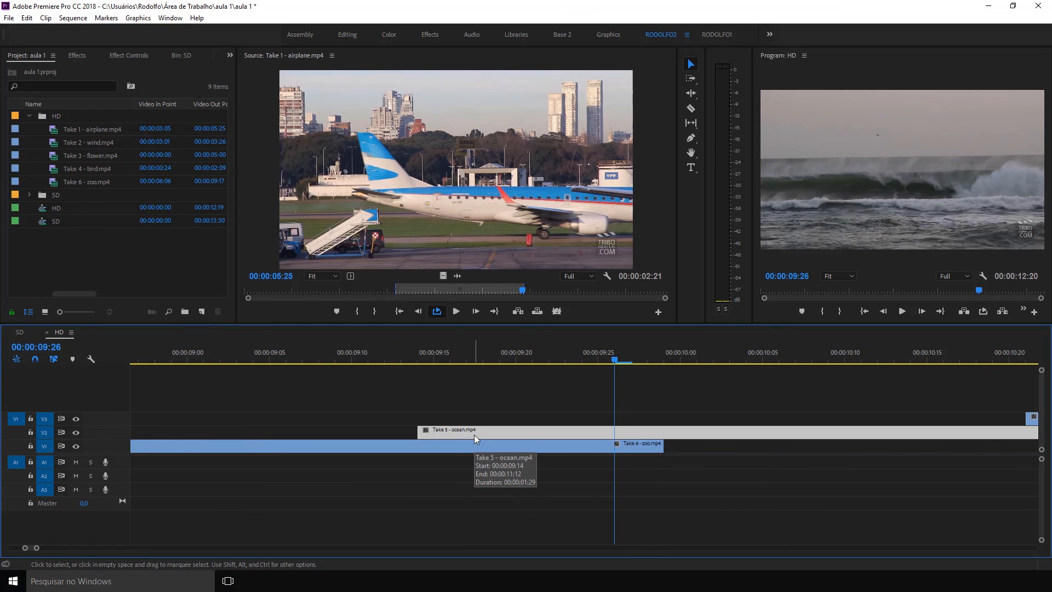
Play the sequence across the overlapping zoo, ocean and wind clips, stopping within the wind clip at 00:00:12:01.
key("minus")
key("minus")
key("minus")
key("minus")
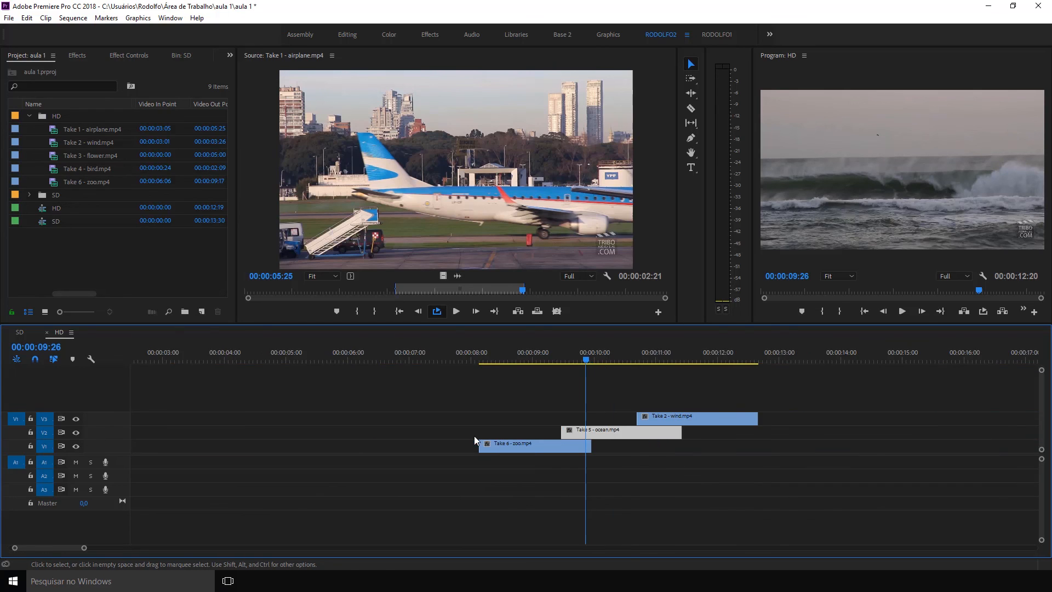
left_click(416, 380)
left_click(404, 355)
key("space")
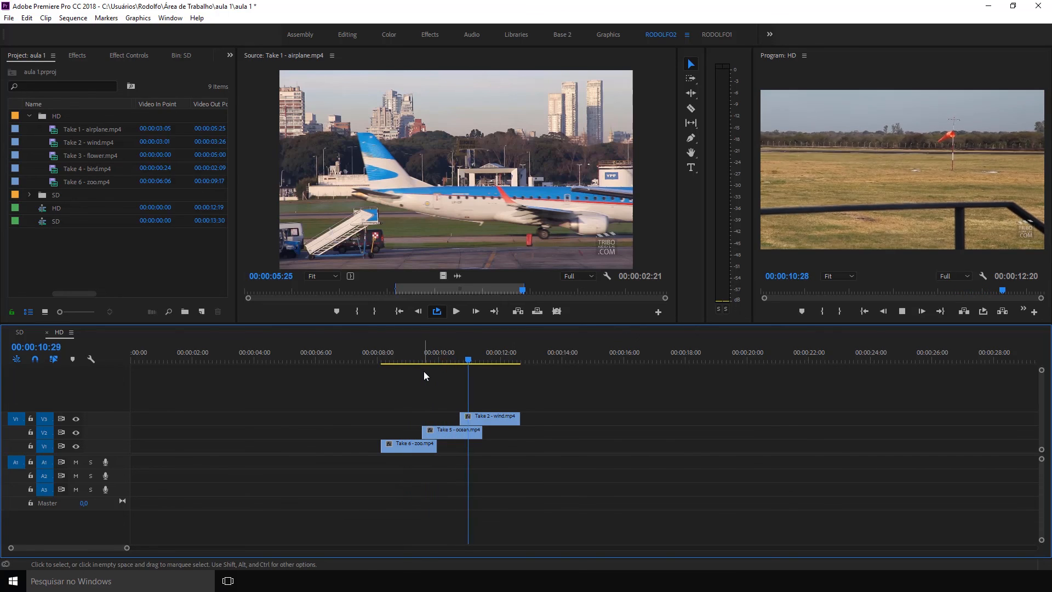
key("space")
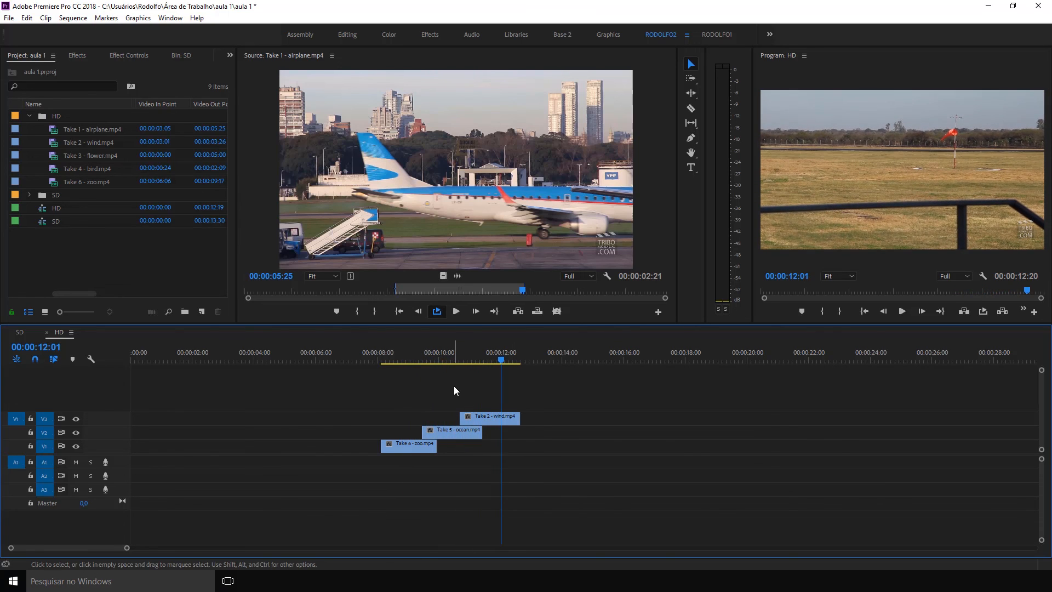